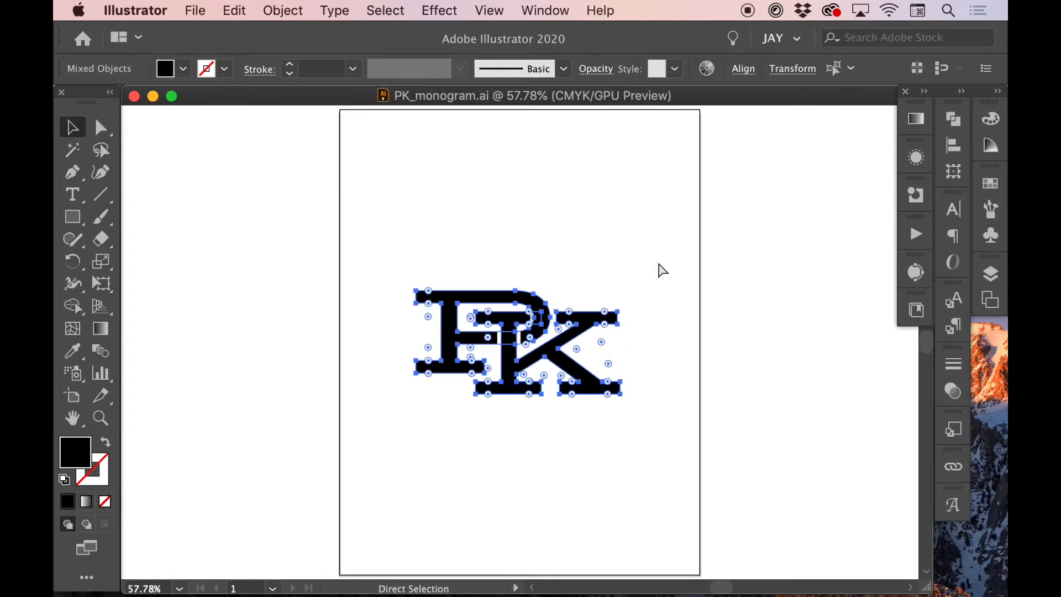
- Inspect the PK monogram's vector paths and anchor points, checking them in outline view before returning to the normal preview
key(v)
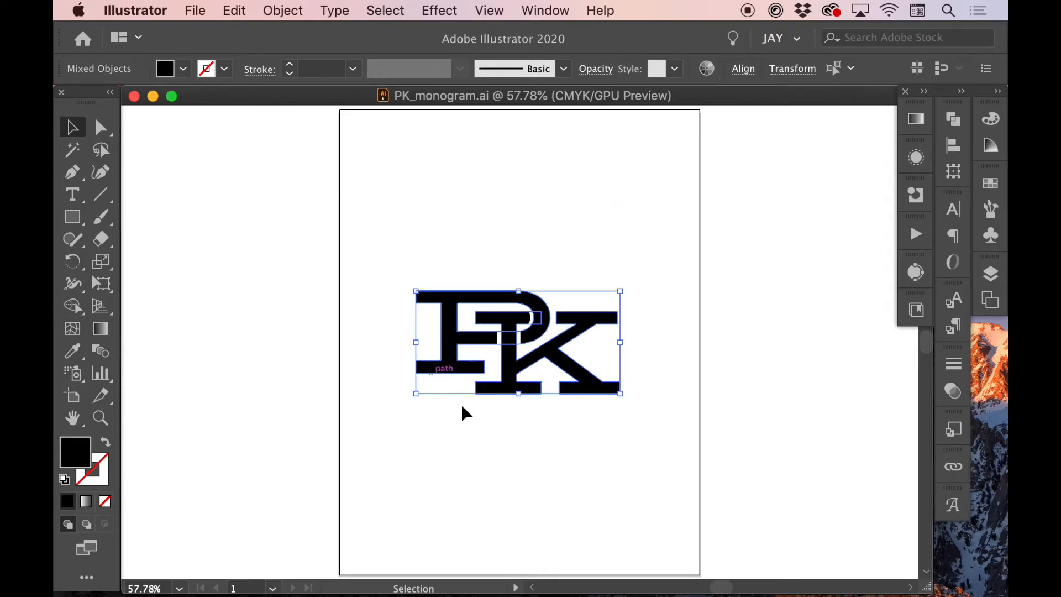
key(a)
key(super+y)
key(super+y)
key(v)
key(a)
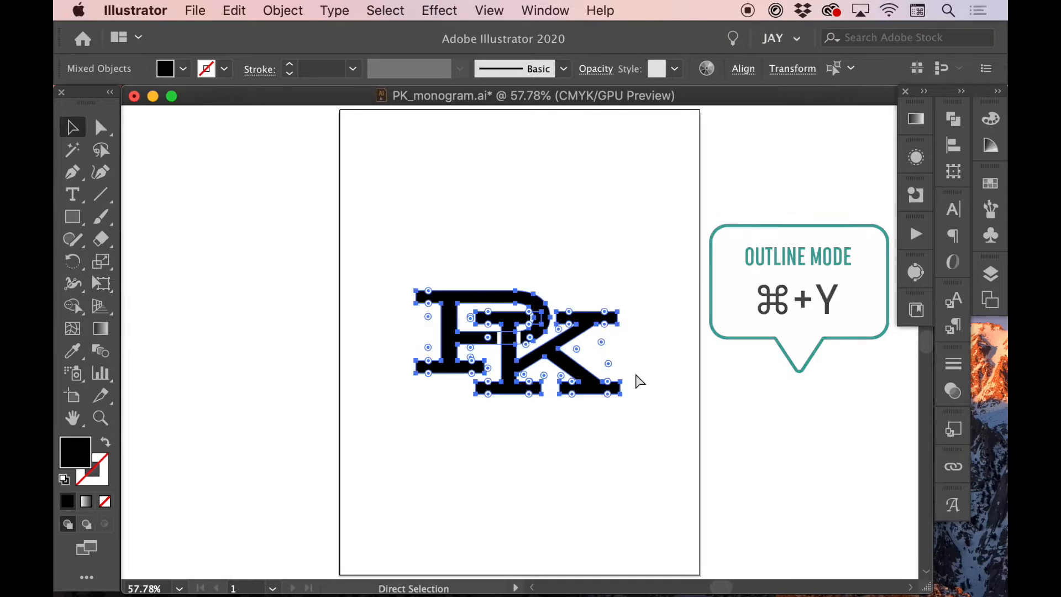
- Switch to Photoshop and paste the PK monogram into the Untitled-1 document as a Smart Object, committing its placement
key(super+Tab)
click(529, 318)
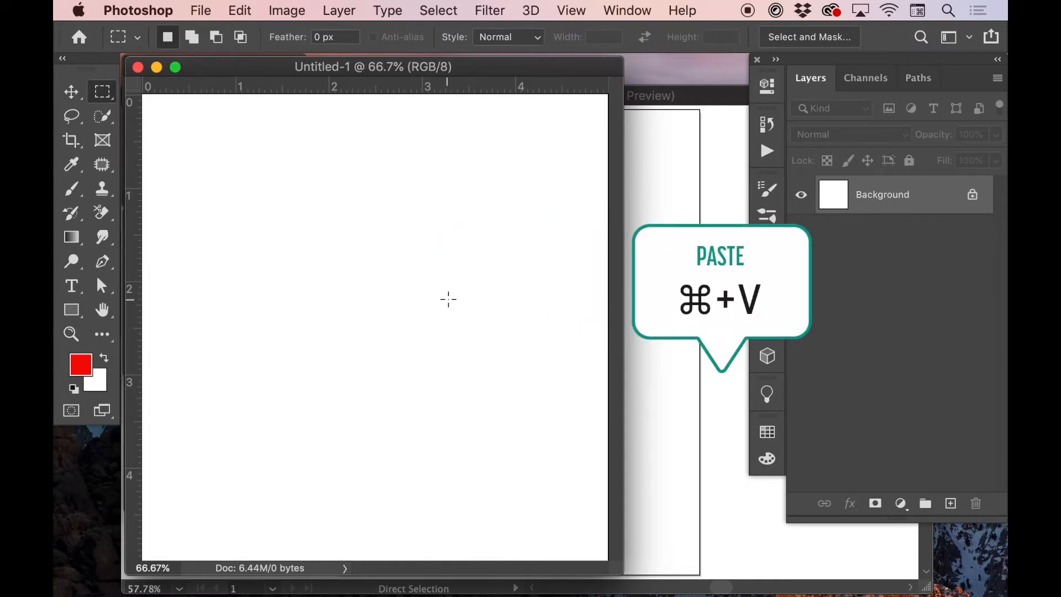
key(super+v)
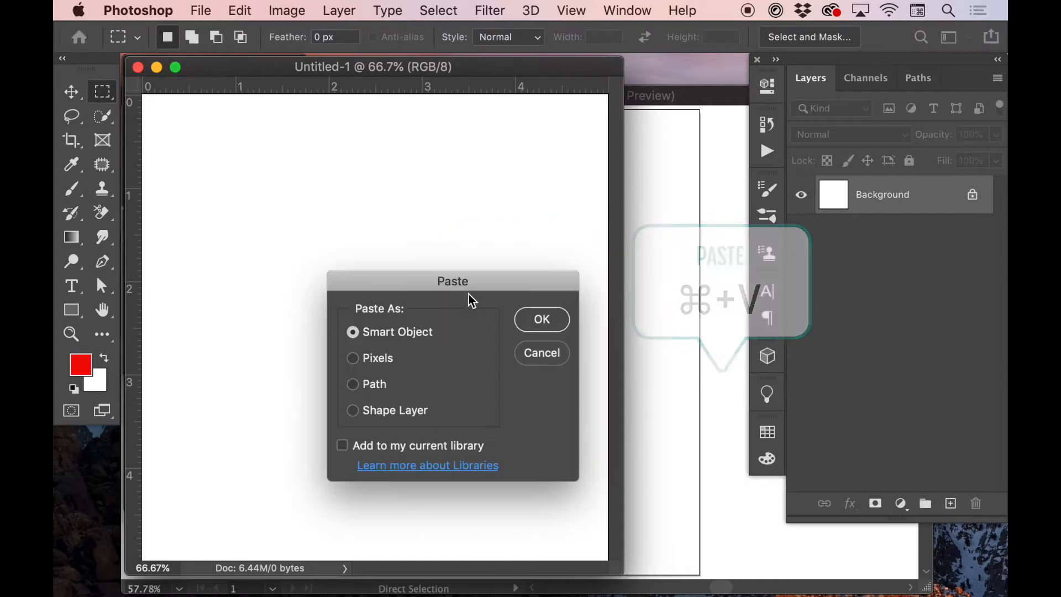
drag(469, 286, 512, 238)
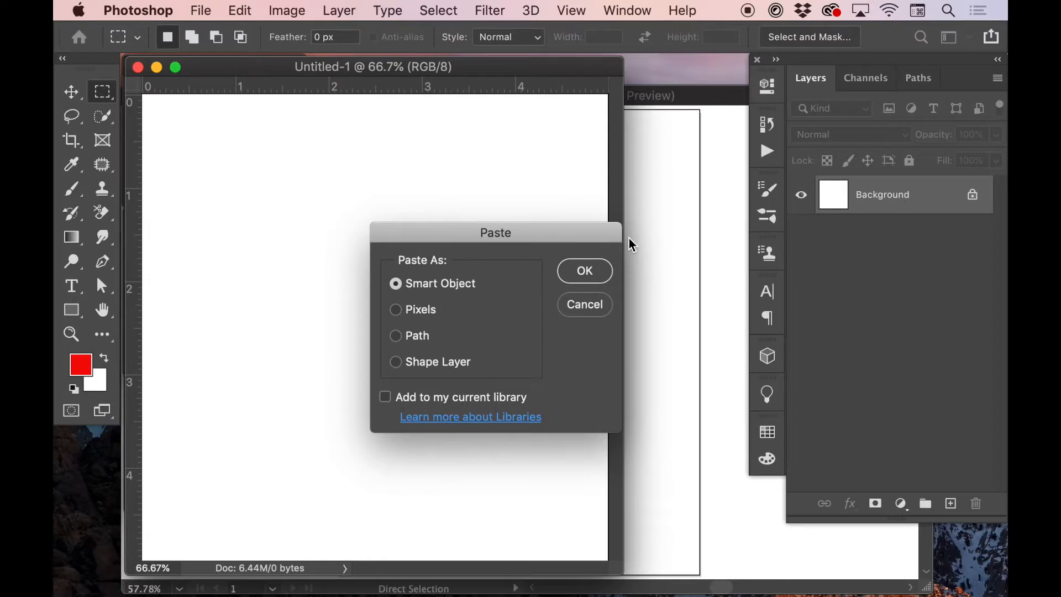
click(572, 274)
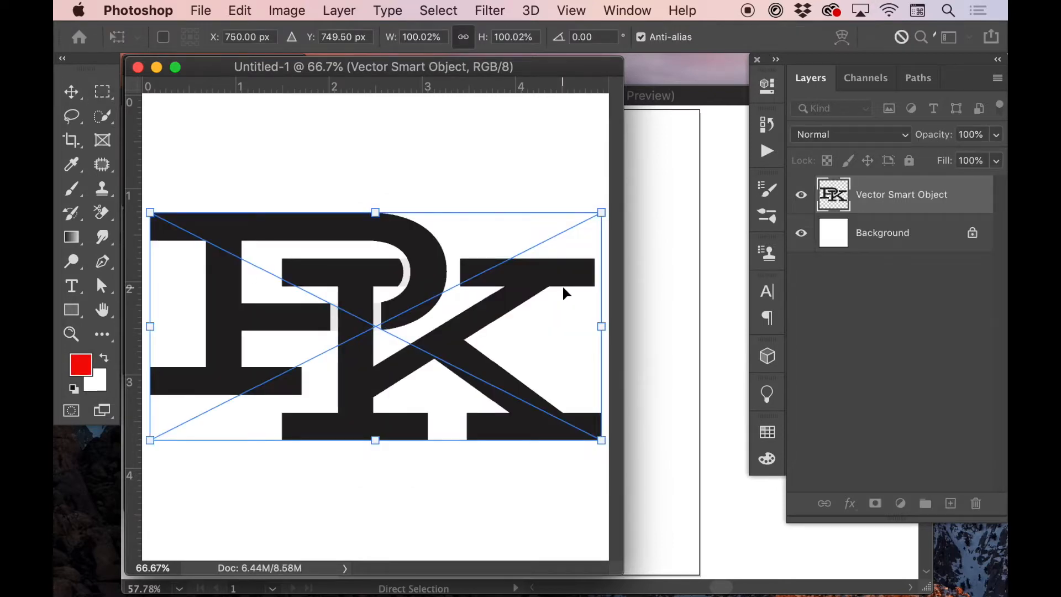
key(Return)
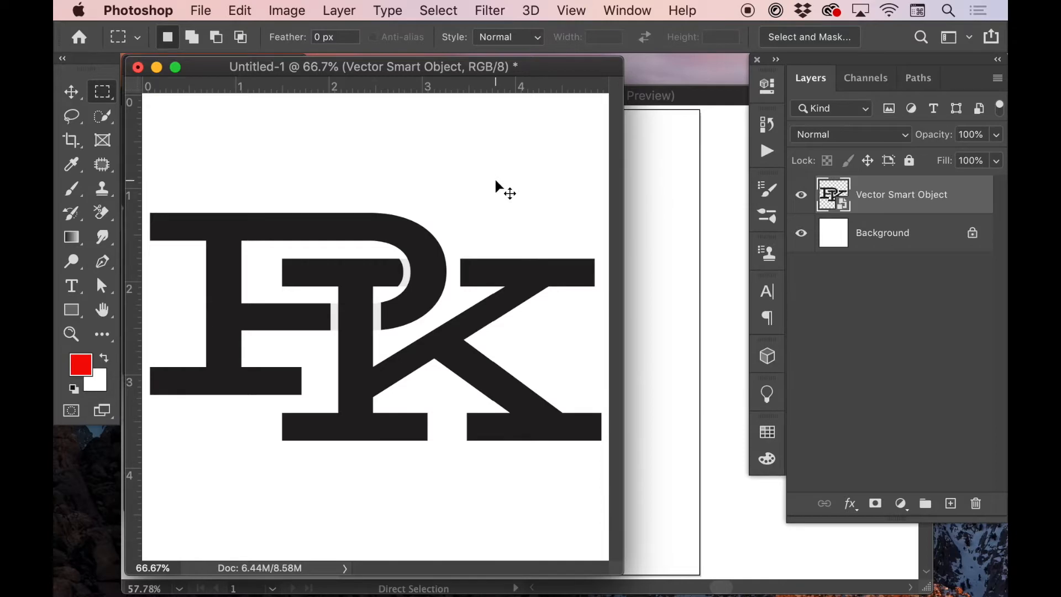
- Create a duplicate document from the current history state of Untitled-1
click(767, 124)
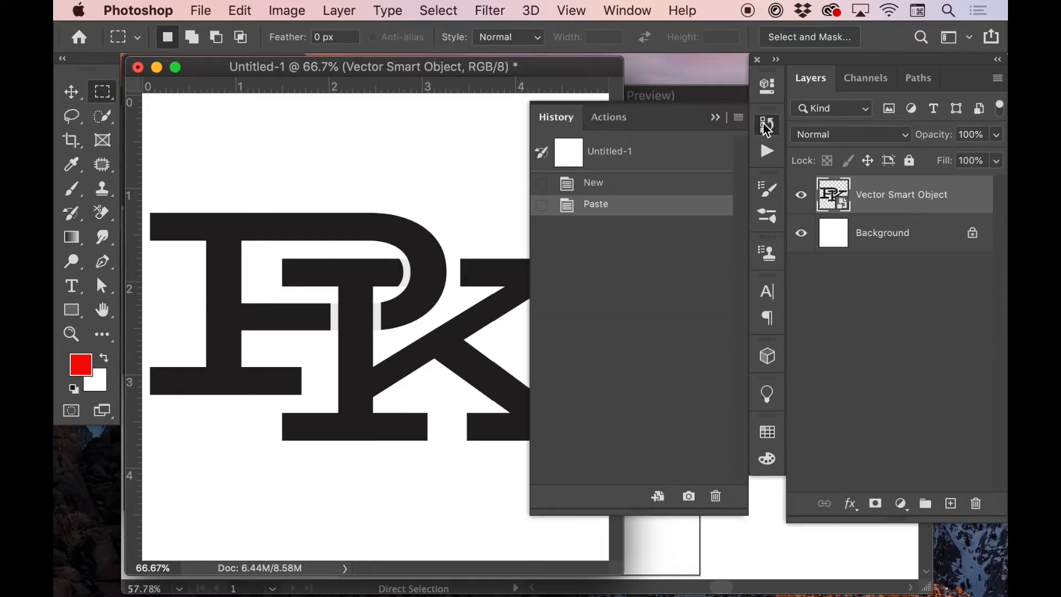
click(658, 498)
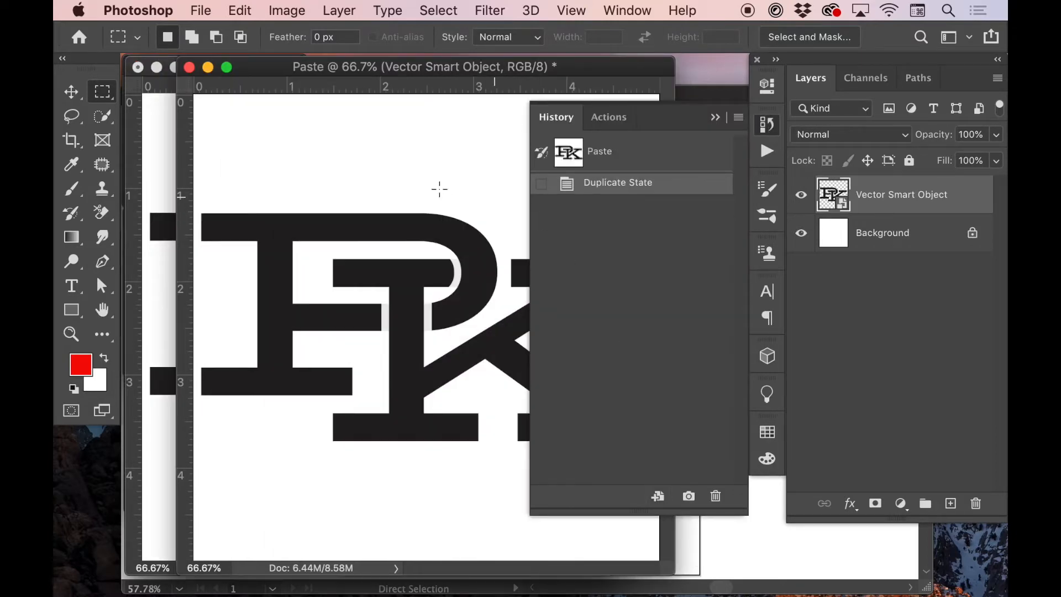
click(769, 126)
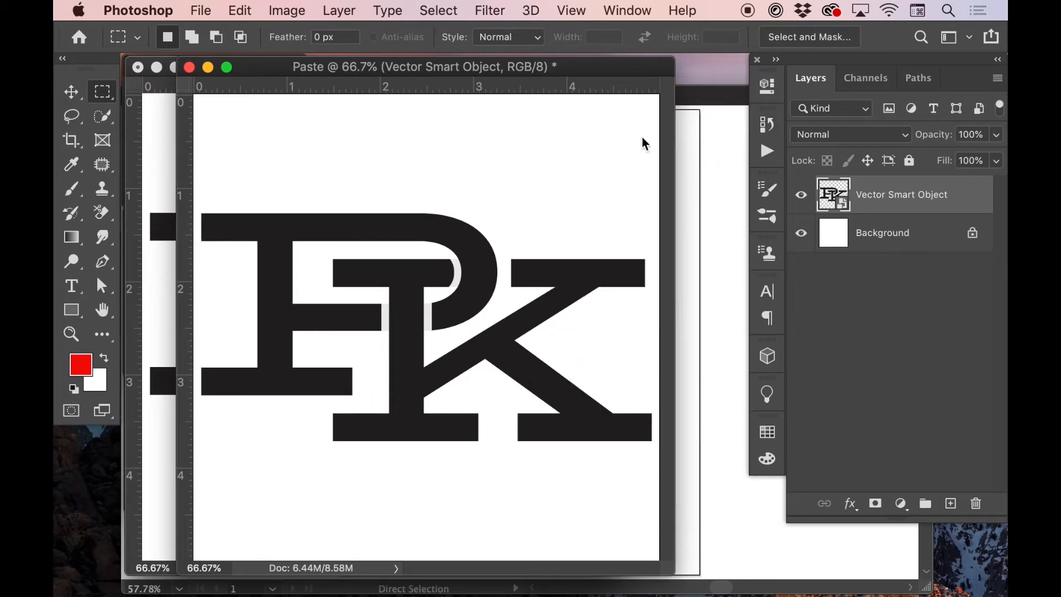
- Zoom the Paste and Untitled-1 documents to 50% and arrange their windows side by side
key(super+minus)
drag(432, 68, 575, 111)
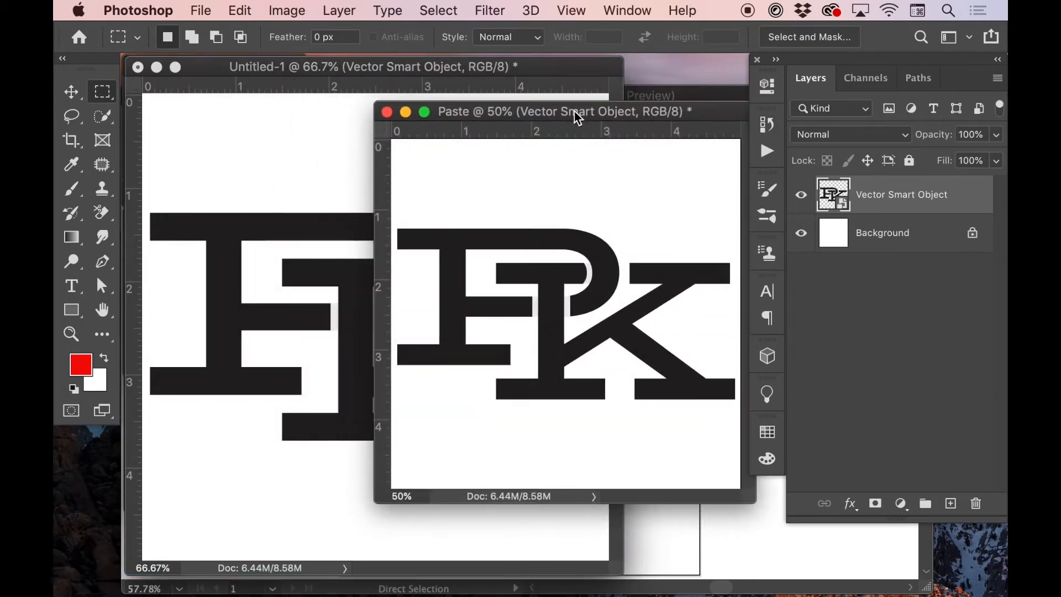
click(533, 86)
key(super+minus)
drag(410, 71, 418, 110)
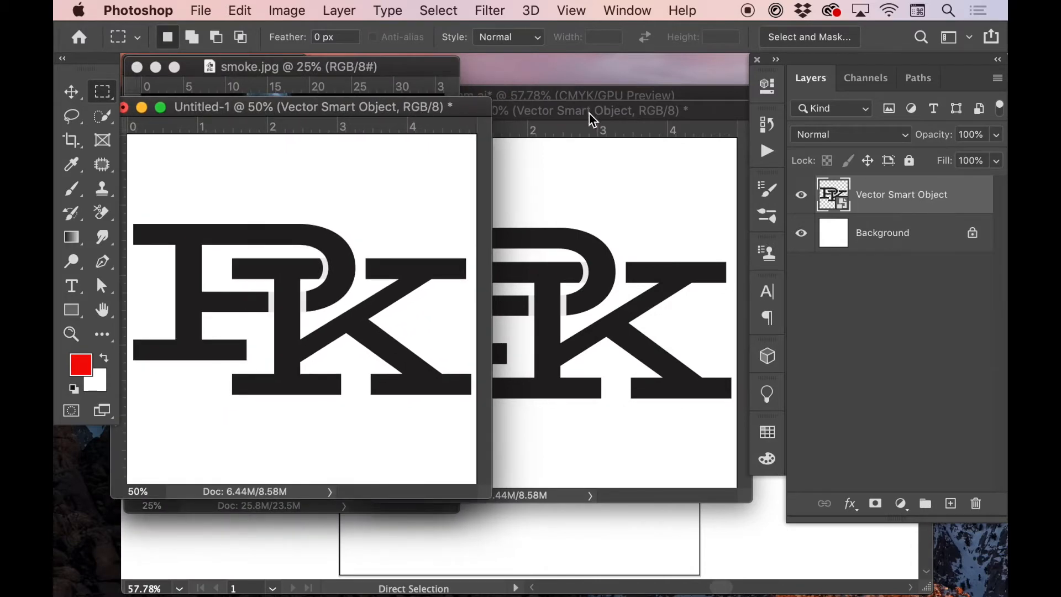
- Rasterize the monogram layer in the Paste document and scale it down proportionally to 3.5%
click(590, 114)
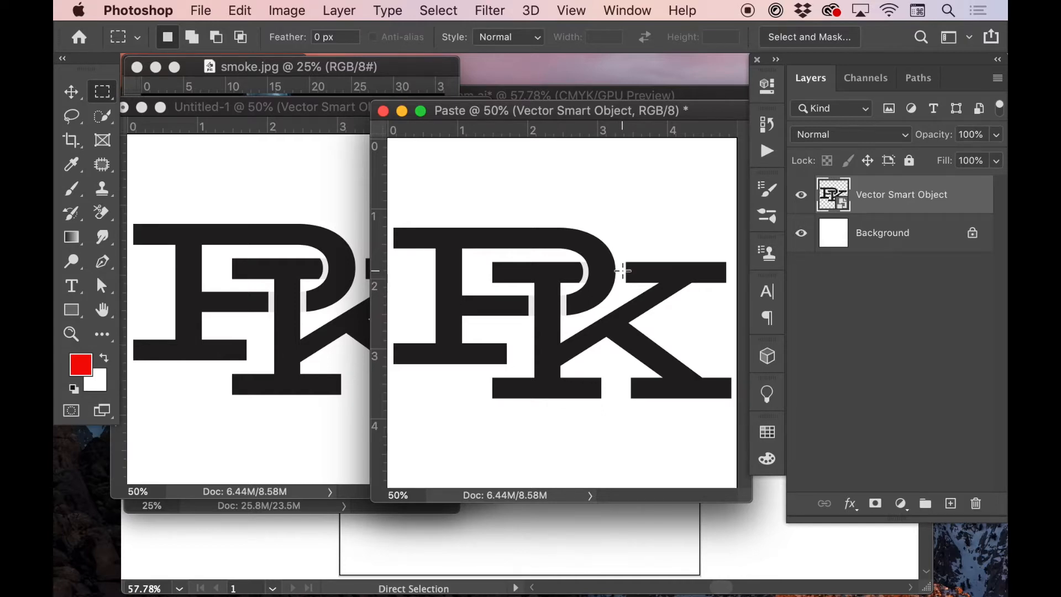
right_click(890, 197)
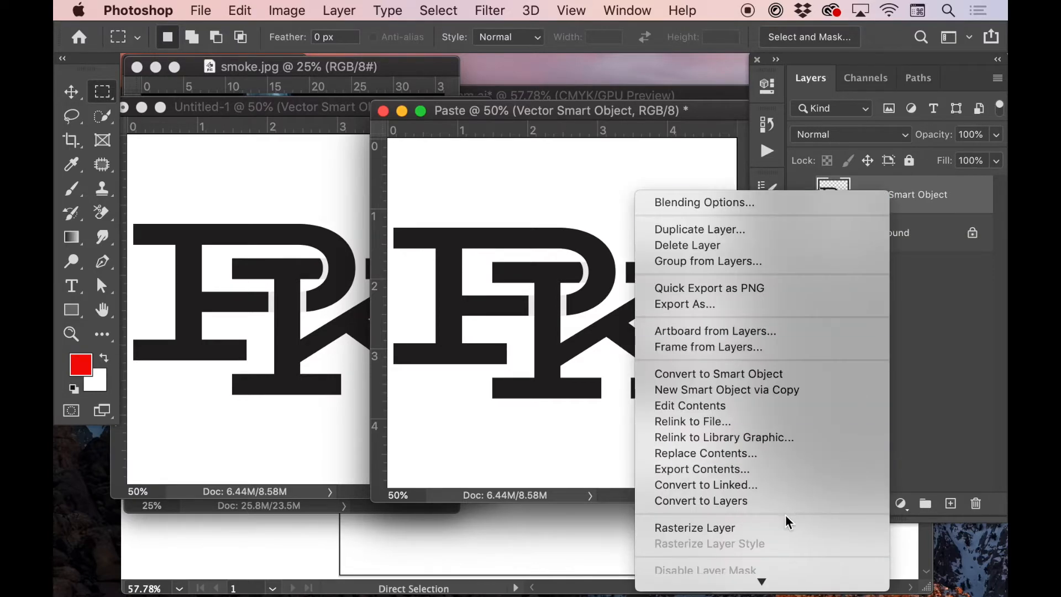
click(695, 528)
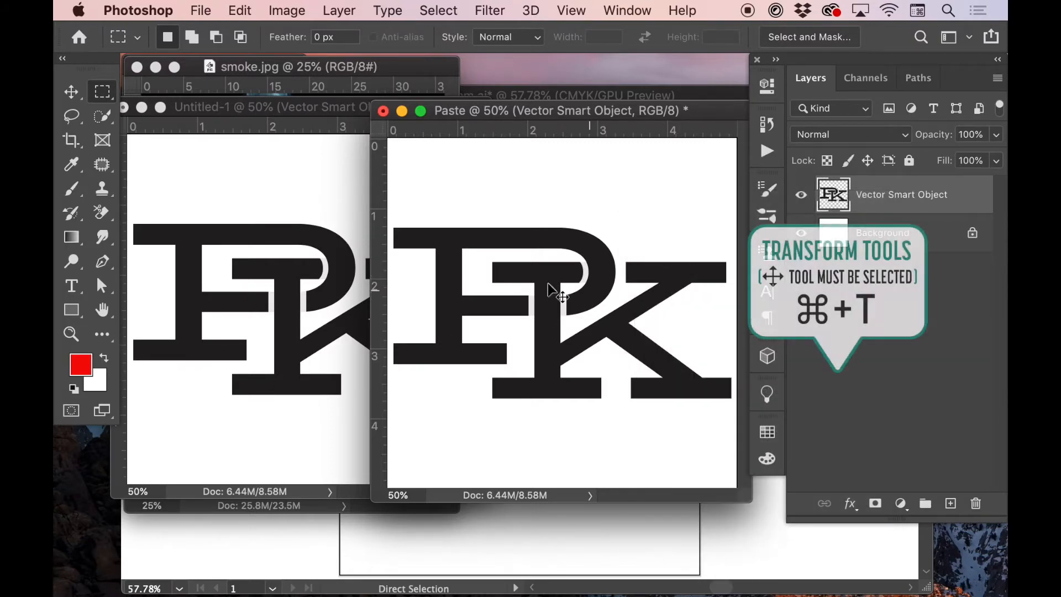
key(super+t)
drag(394, 227, 552, 322)
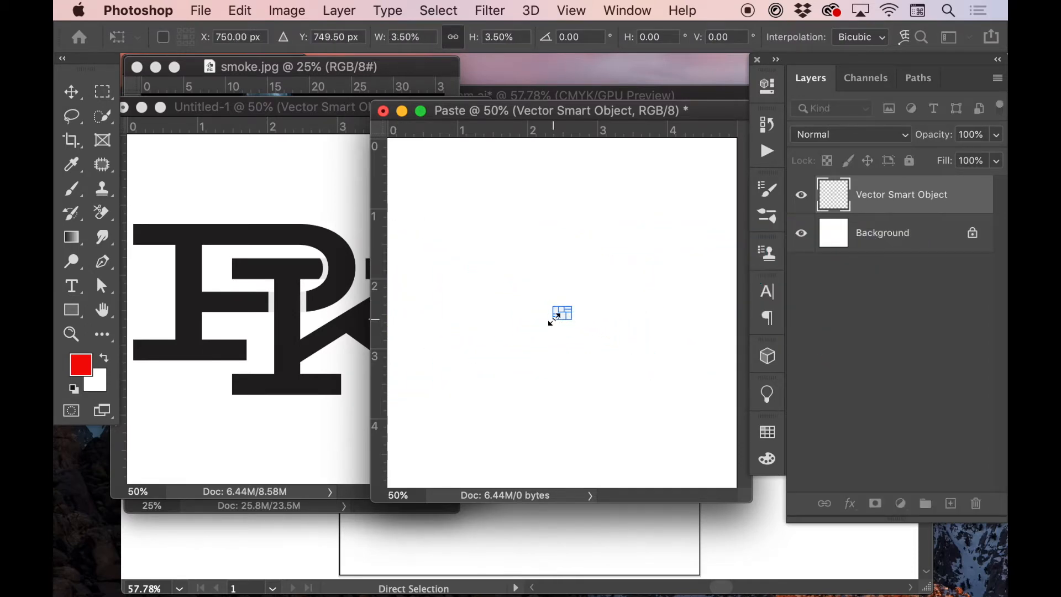
key(Return)
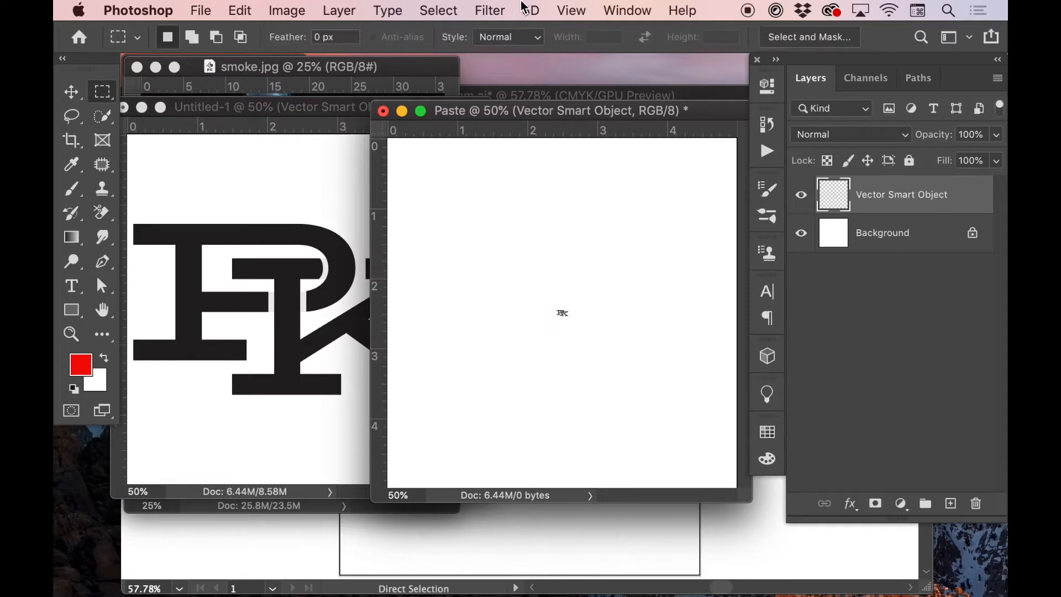
- Scale the monogram Smart Object in the Untitled-1 document down proportionally to 3.5%
click(313, 199)
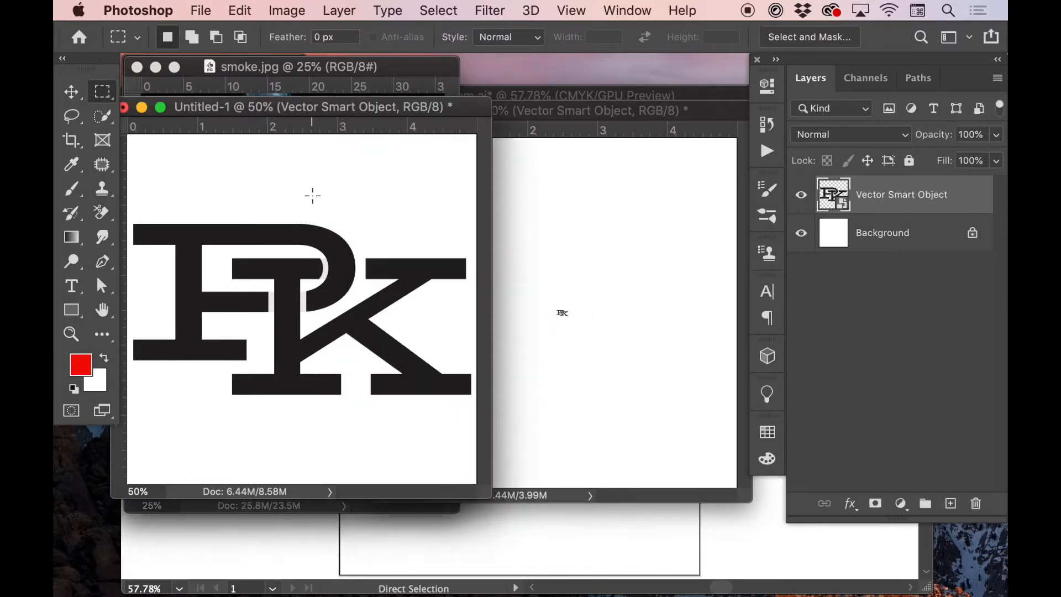
key(super+t)
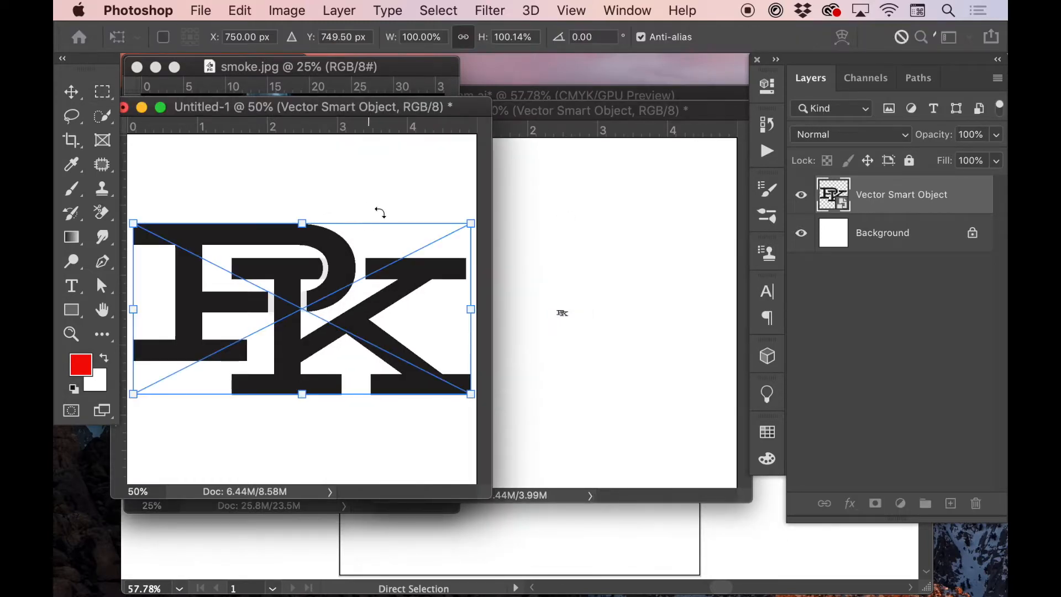
double_click(421, 36)
text(3.5)
key(Return)
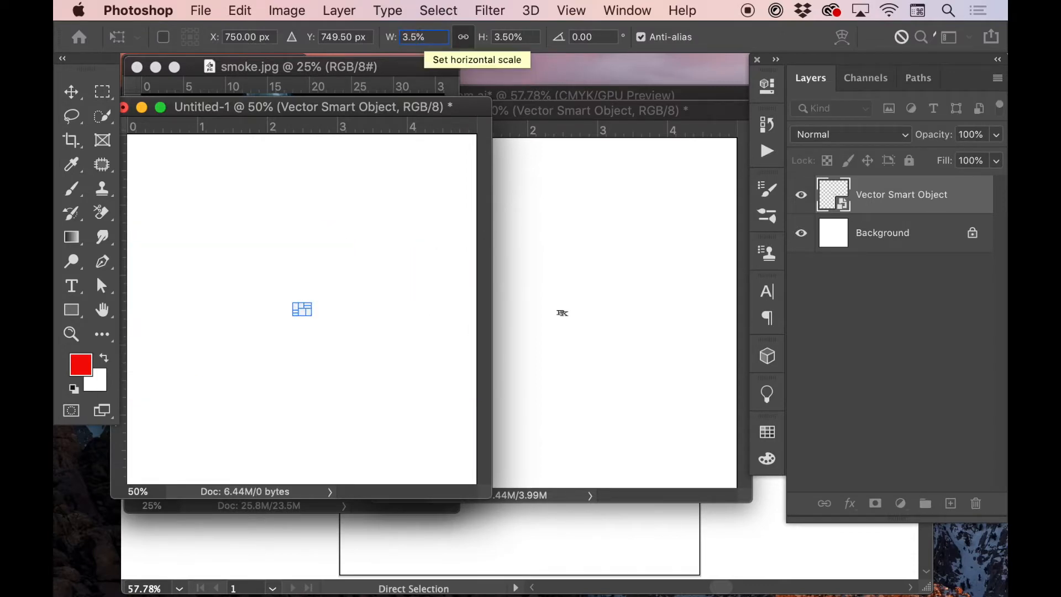
key(Return)
key(m)
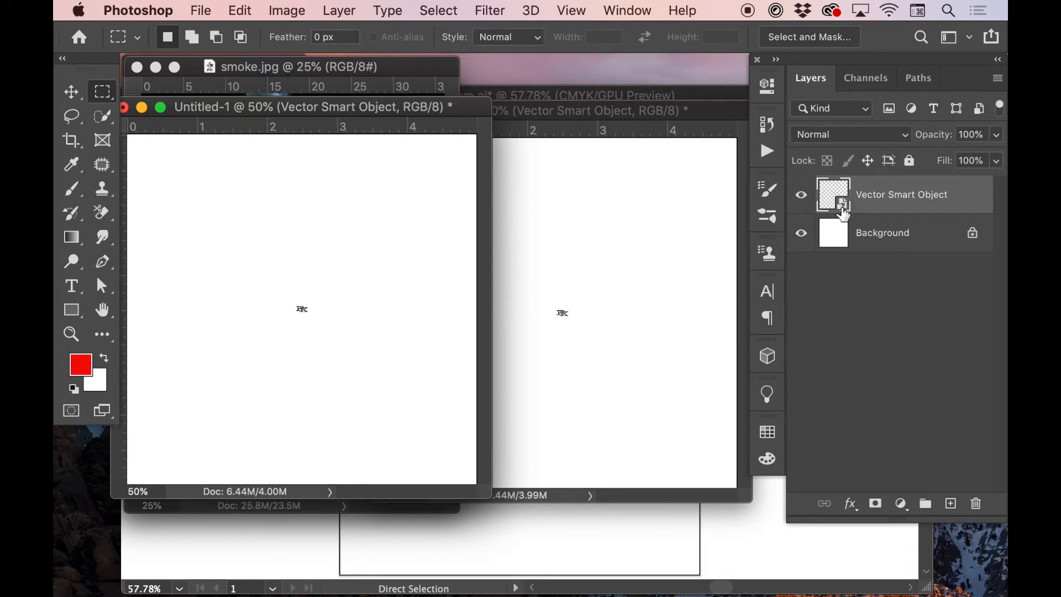
- Compare the layer thumbnails of both documents and rename the Smart Object layer in Untitled-1 as PK
click(591, 296)
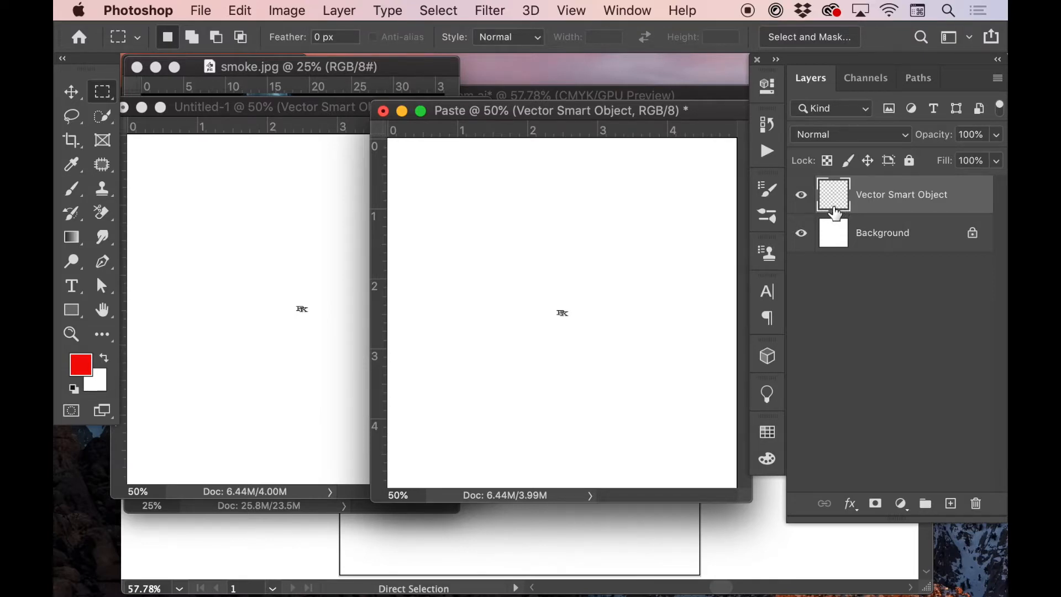
click(286, 218)
double_click(898, 195)
text(PK)
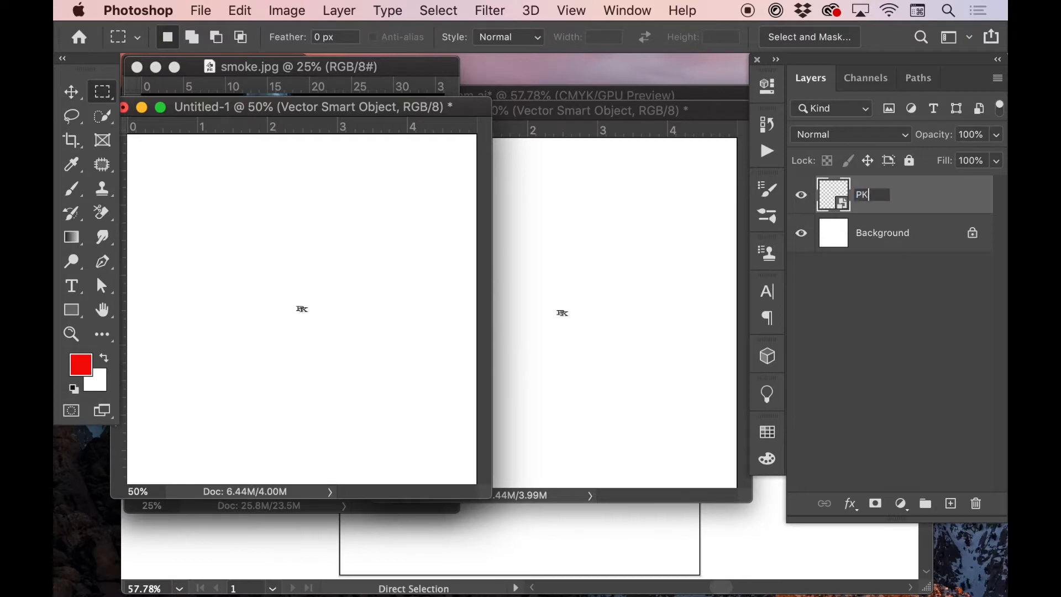
key(Return)
- Enlarge the rasterized monogram in the Paste document proportionally to about 3039%, filling the canvas width
click(589, 257)
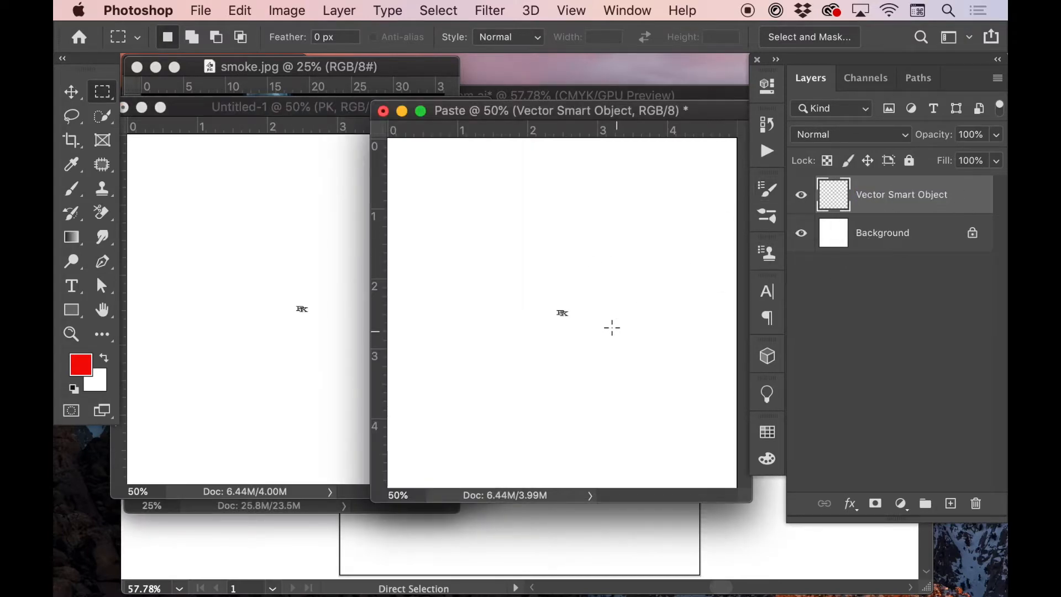
key(super+t)
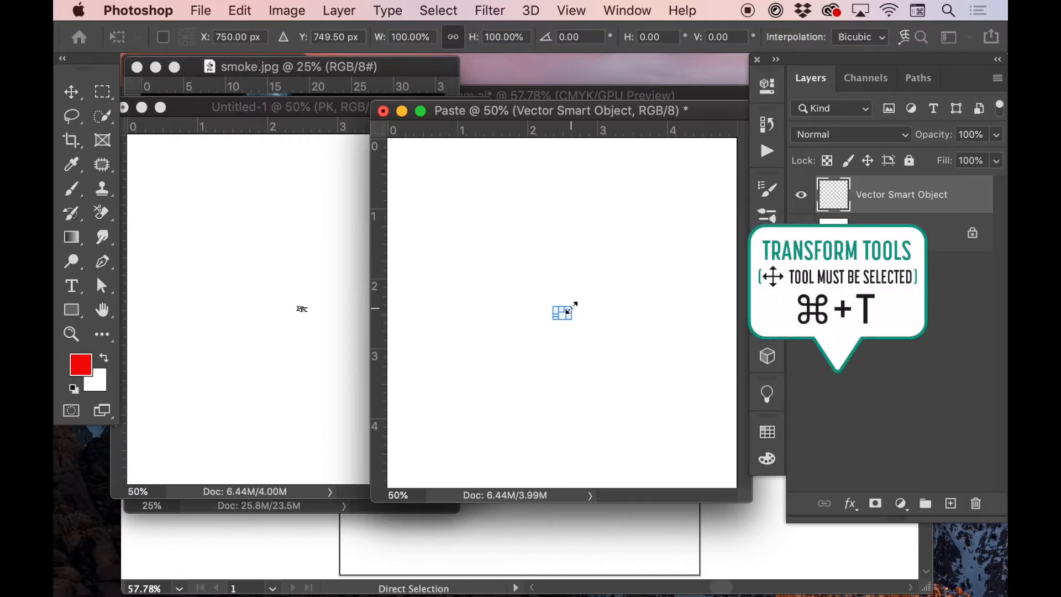
drag(571, 308, 735, 207)
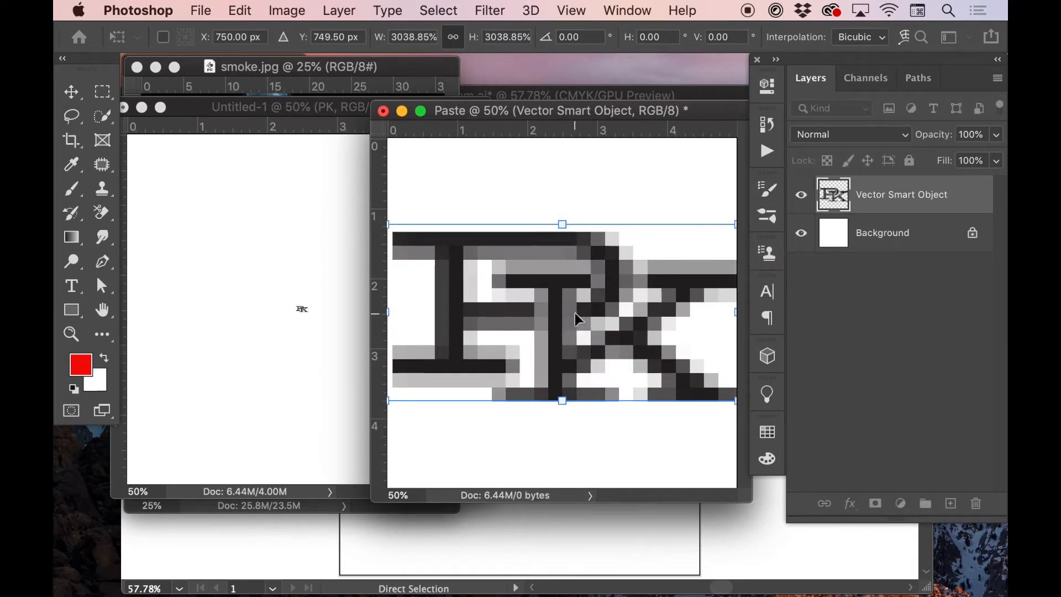
key(Return)
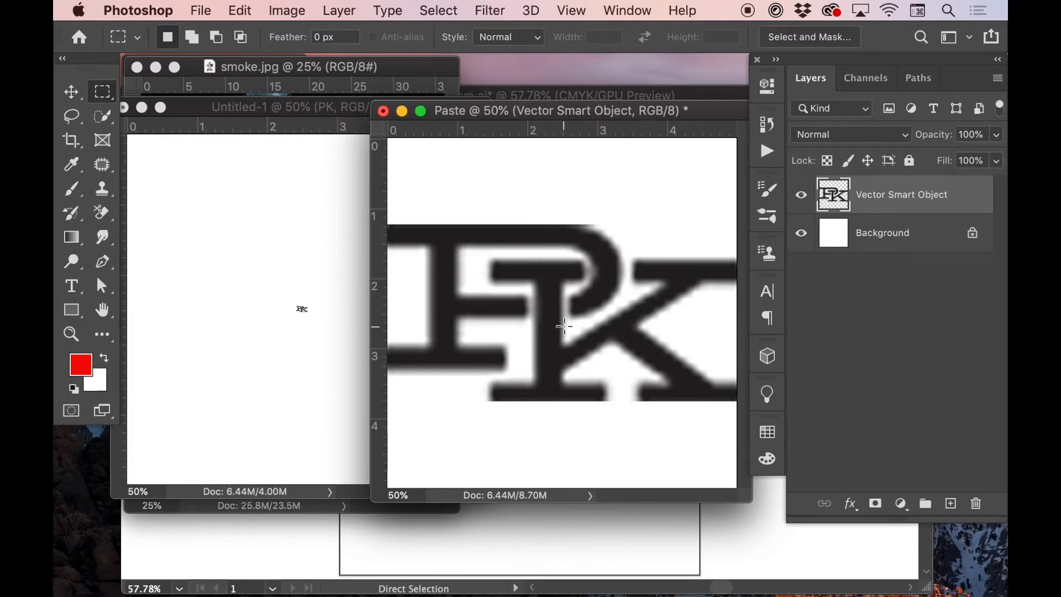
- Enlarge the PK Smart Object in the Untitled-1 document proportionally until it spans nearly the full canvas width
click(338, 266)
key(super+t)
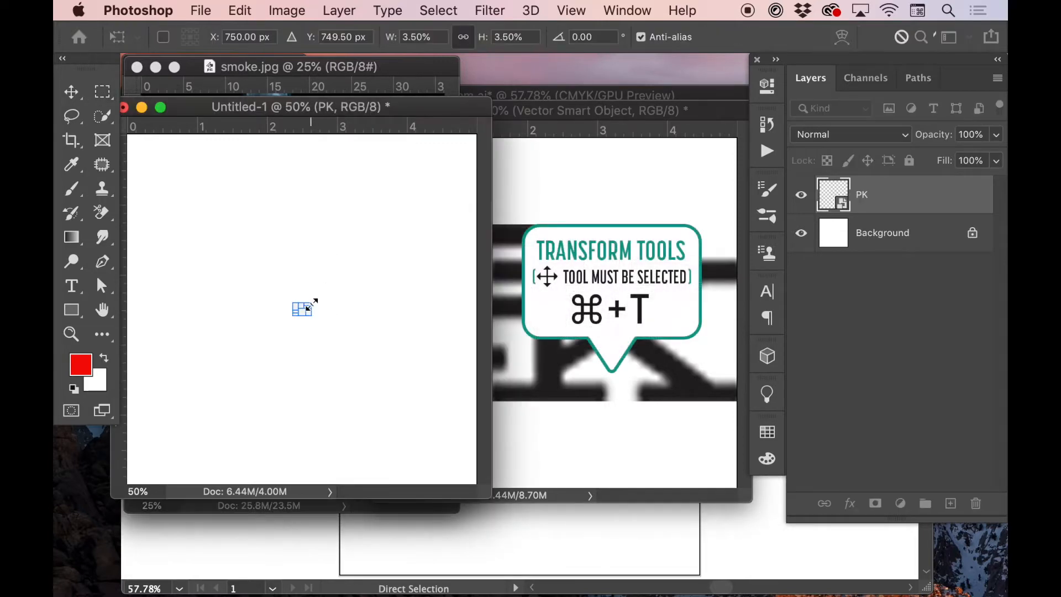
drag(312, 304, 479, 220)
key(Return)
key(m)
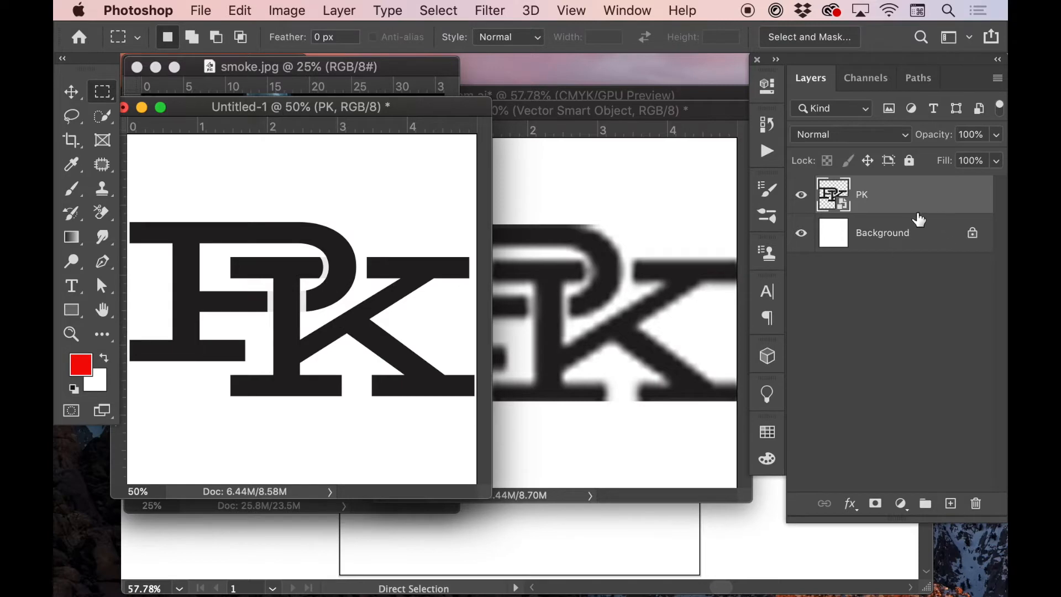
- Open the PK Smart Object's contents in Illustrator, try moving the letter P and undo the move
double_click(845, 208)
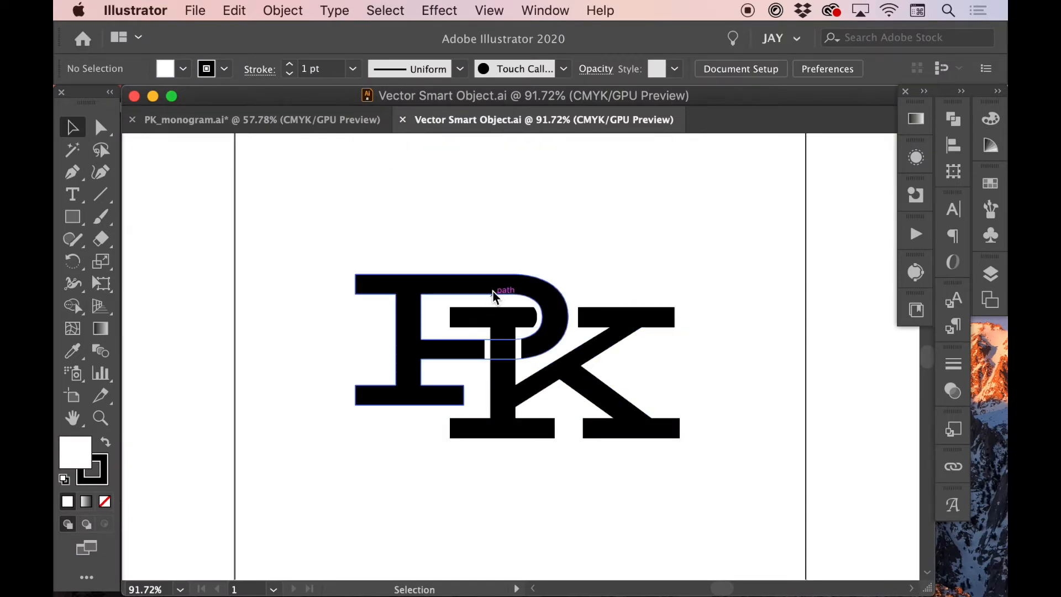
drag(492, 293, 457, 260)
key(super+z)
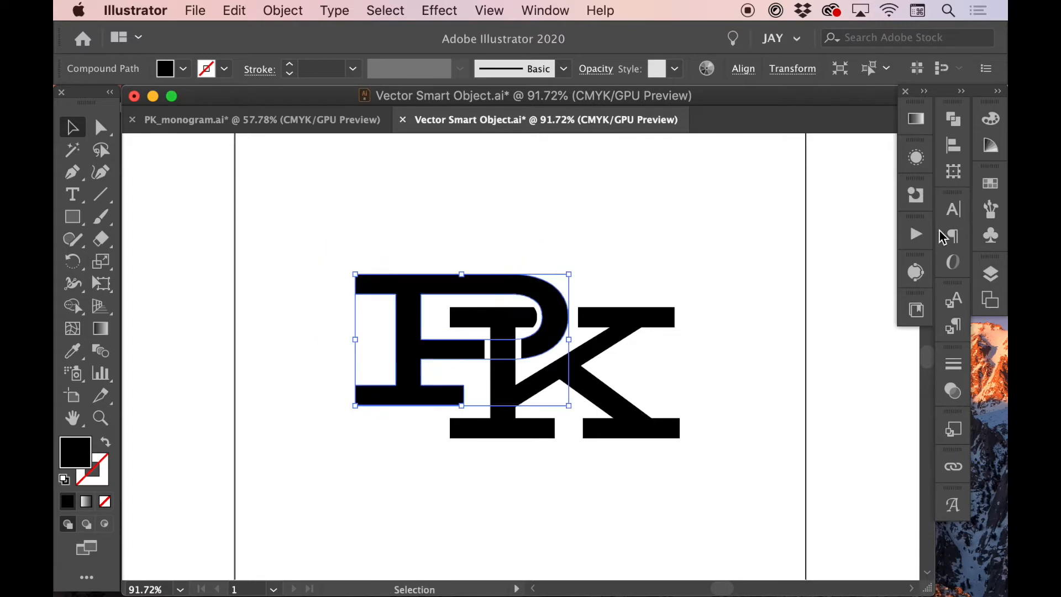
- Fill the letter P with blue, C 86.67, M 85.49, Y 0, K 0, and deselect it
click(989, 122)
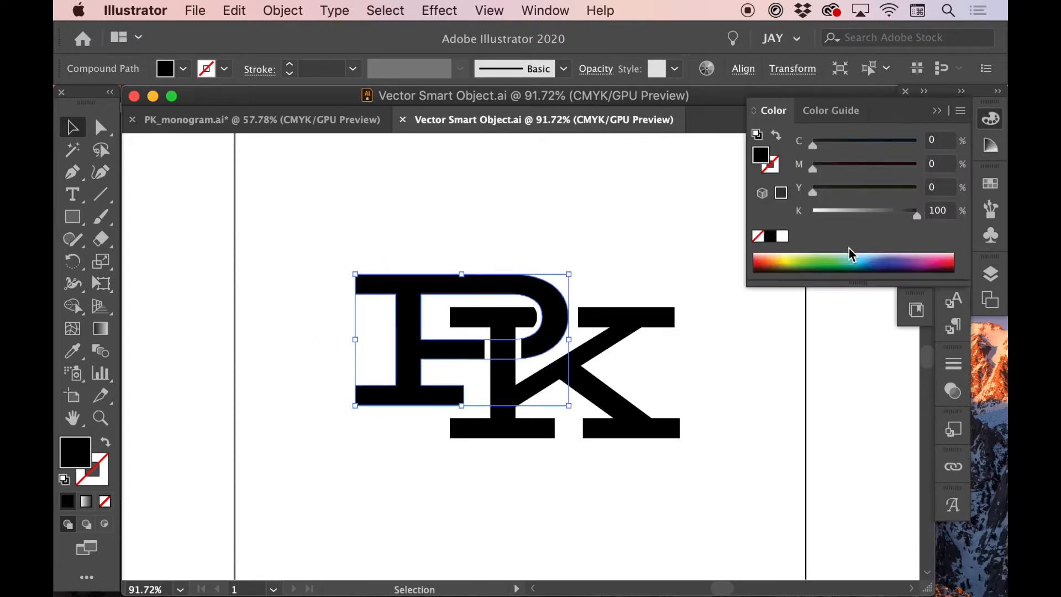
click(903, 254)
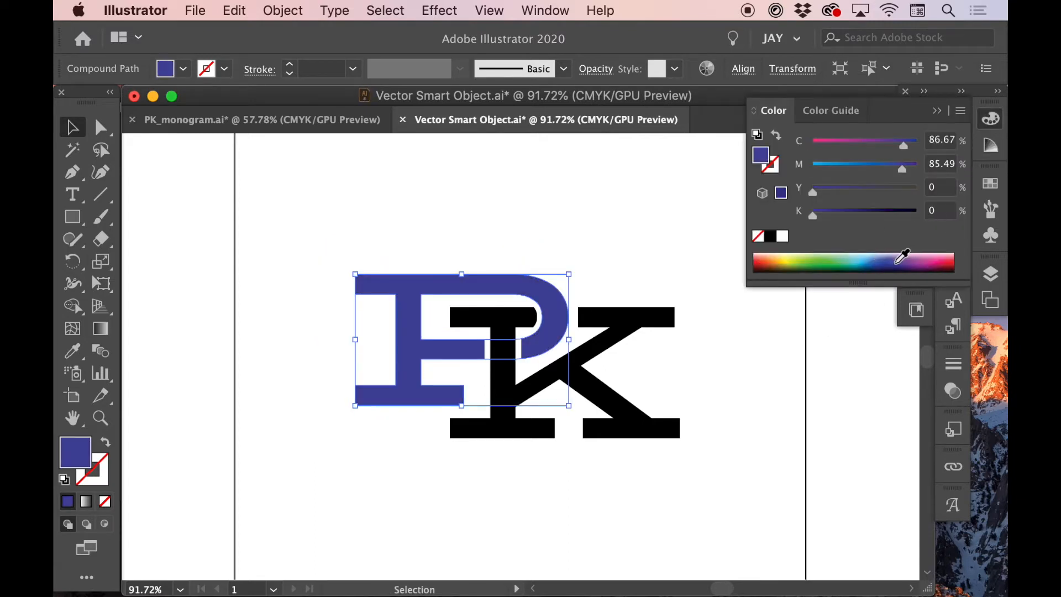
click(619, 244)
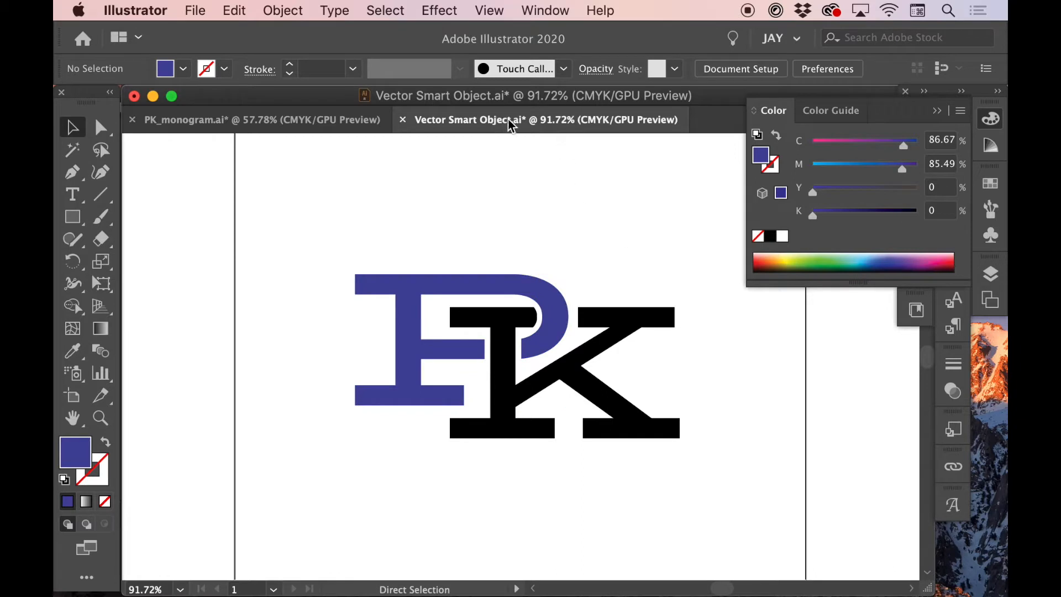
click(991, 117)
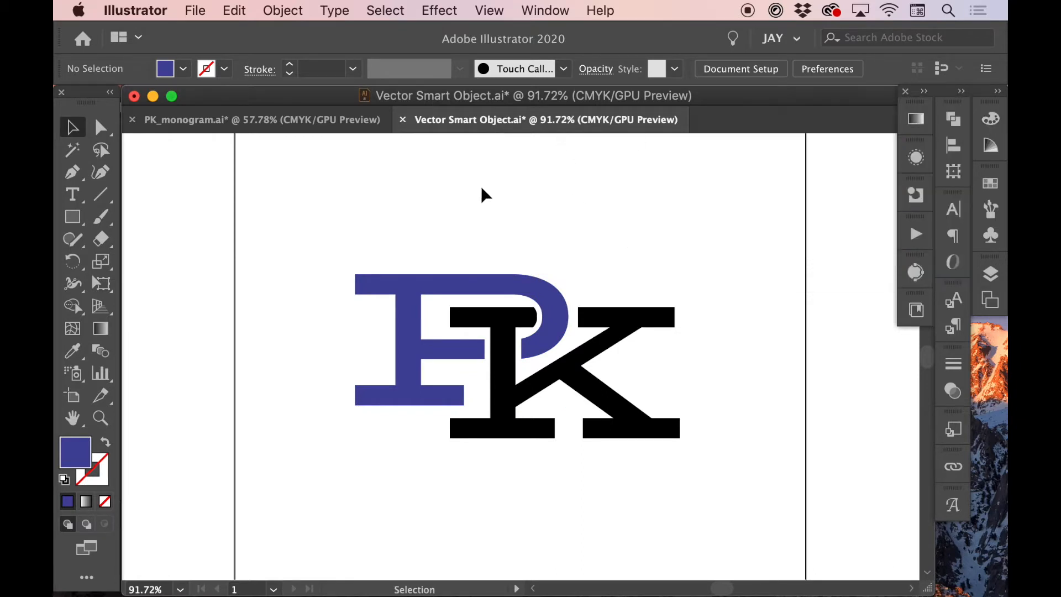
- Save the recoloured Smart Object contents and switch back to Photoshop's Untitled-1 document
key(super+s)
key(super+Tab)
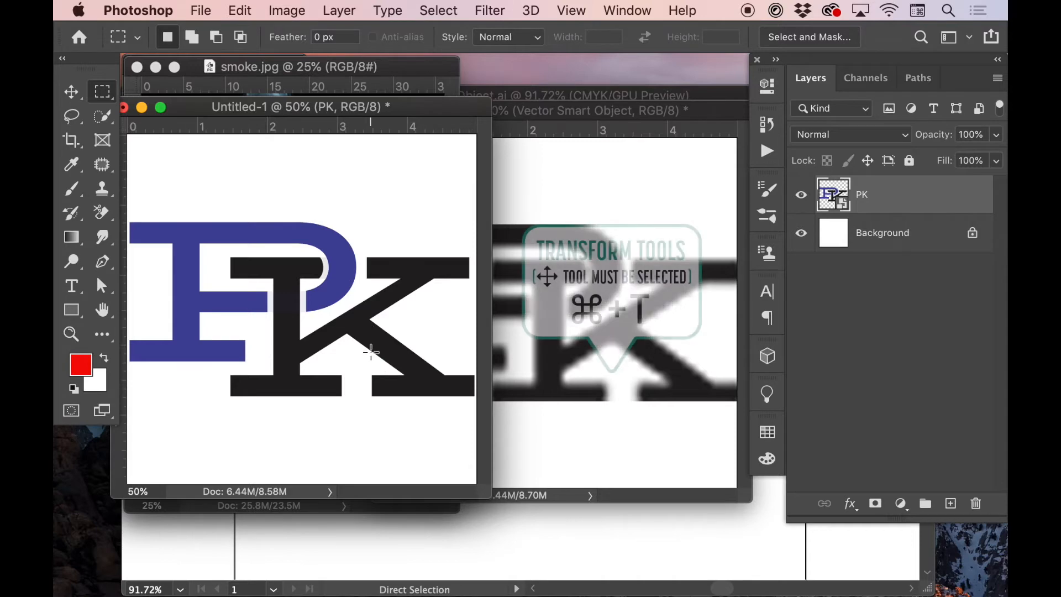
- Shrink the PK Smart Object proportionally about its centre to a tiny monogram and apply the transform
key(super+t)
drag(476, 222, 332, 293)
key(Return)
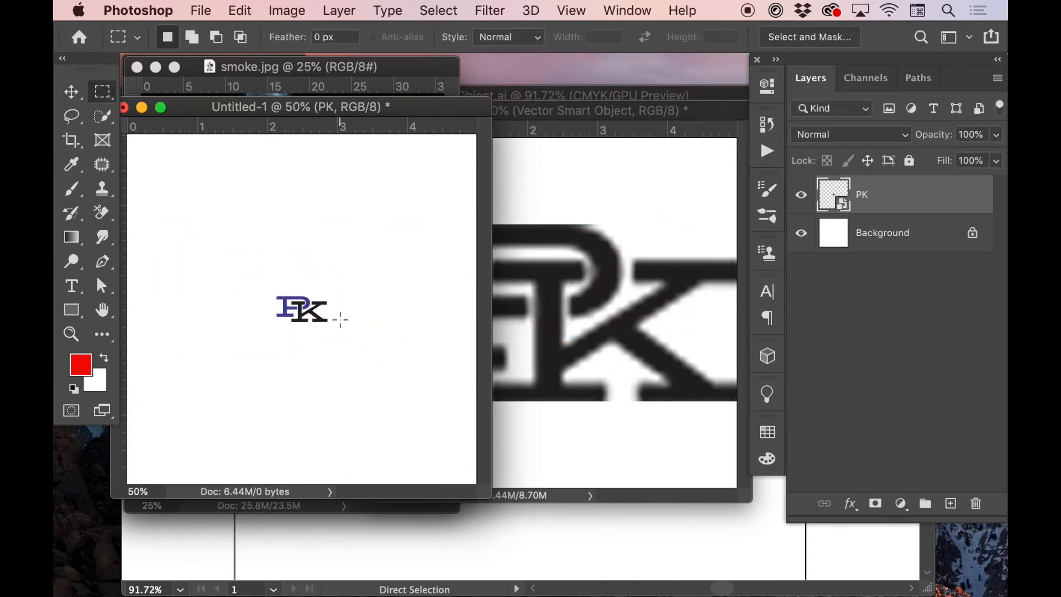
- Enlarge the tiny PK Smart Object proportionally about its centre to about 400% and apply the transform
key(super+t)
drag(332, 293, 461, 212)
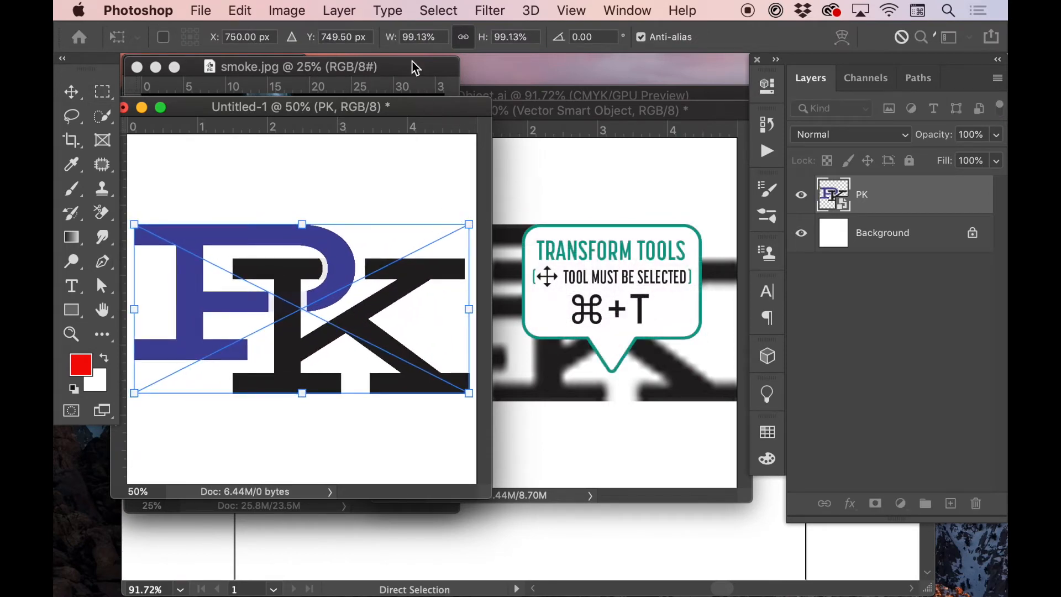
drag(390, 37, 678, 20)
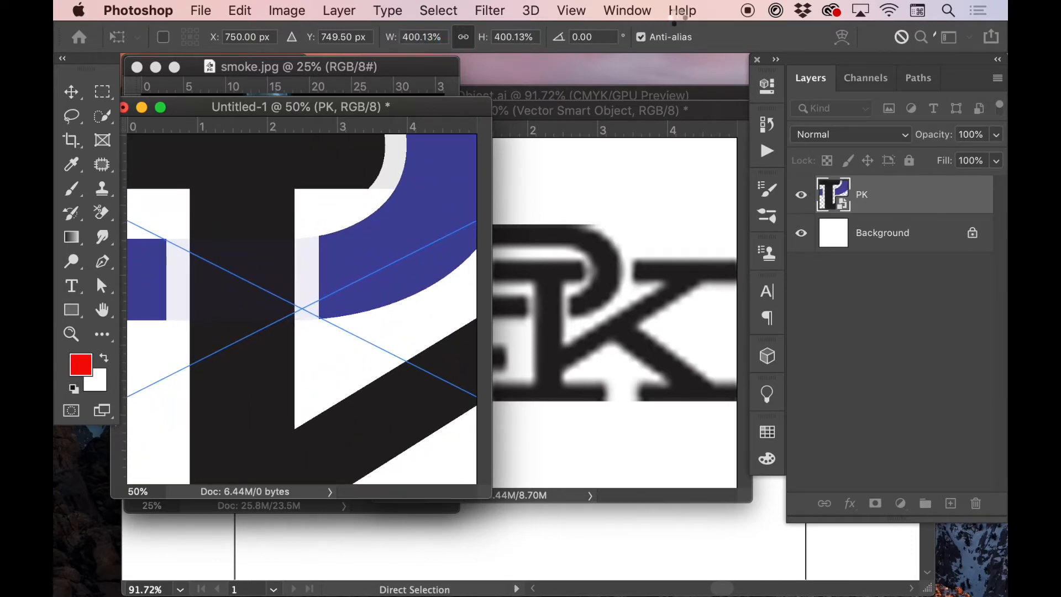
key(Return)
- Move the enlarged PK Smart Object around the canvas to inspect its edges, and undo the moves and scaling
key(v)
drag(450, 422, 233, 262)
drag(441, 271, 336, 249)
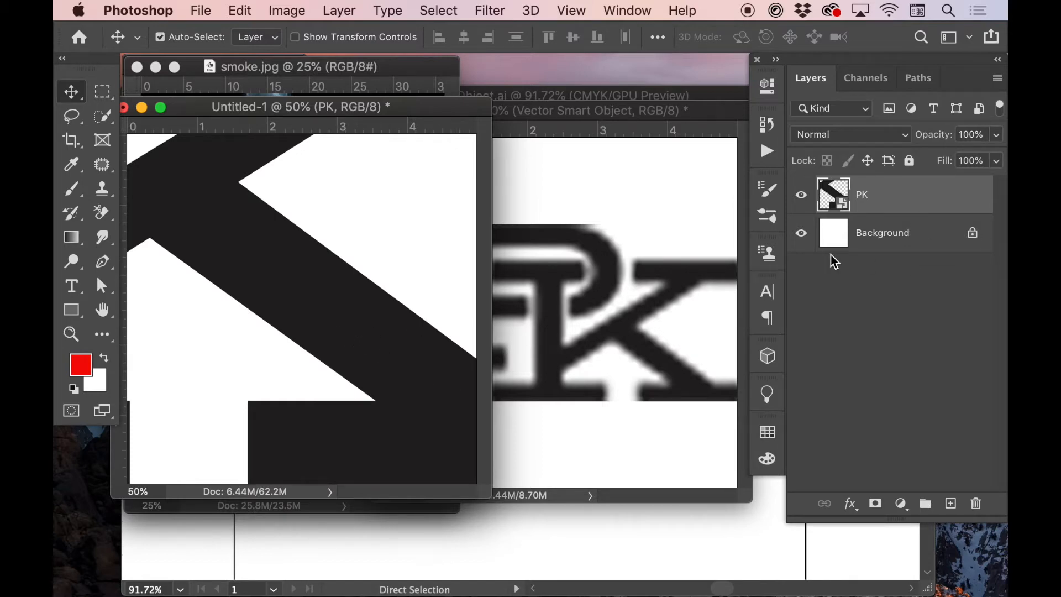
key(super+z)
key(super+z)
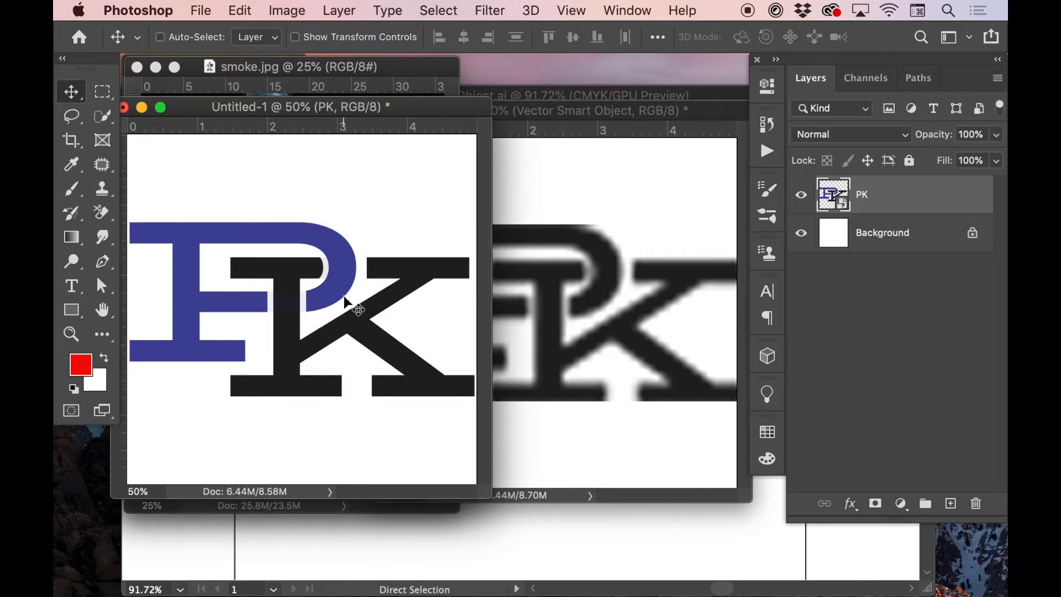
- Scale the PK Smart Object proportionally to about 69.9% and move it to about X 647 px, Y 633 px
key(super+t)
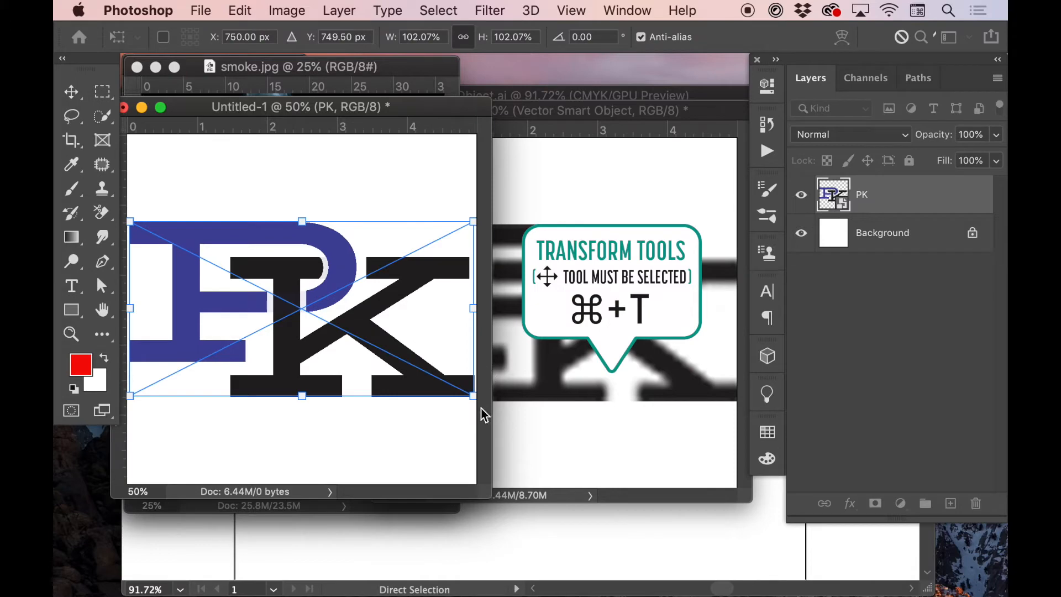
drag(473, 396, 366, 341)
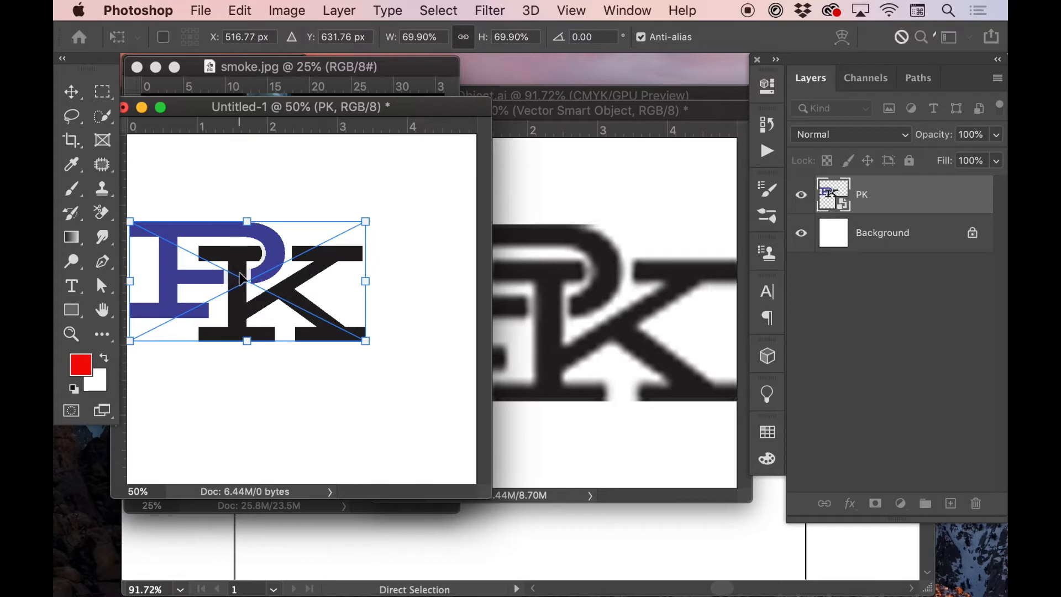
drag(241, 278, 272, 279)
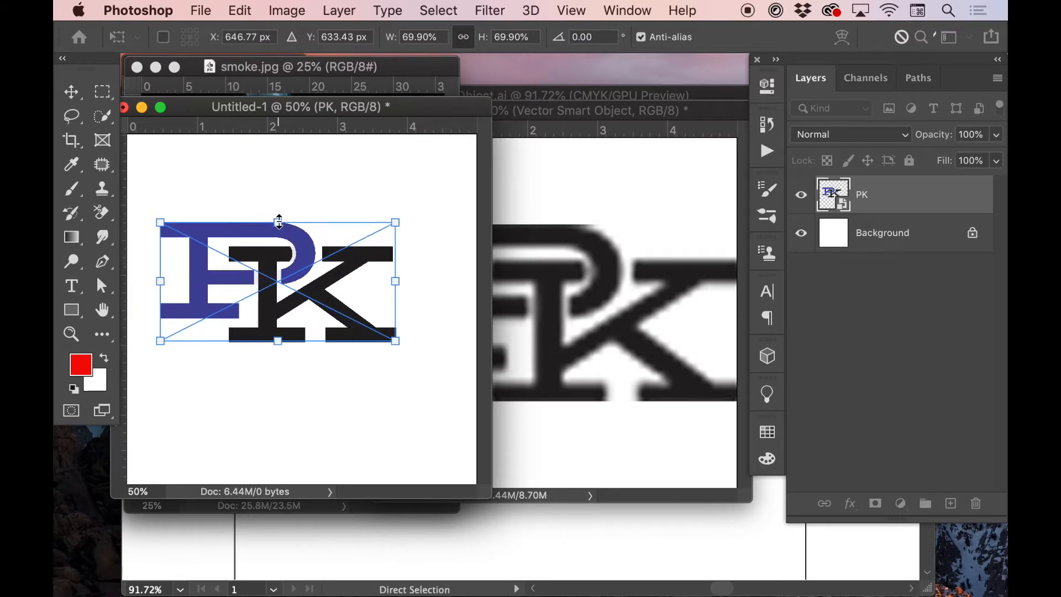
- Try skewing the PK Smart Object by its top edge and altering its upper-right corner, undoing each attempt
drag(280, 219, 316, 230)
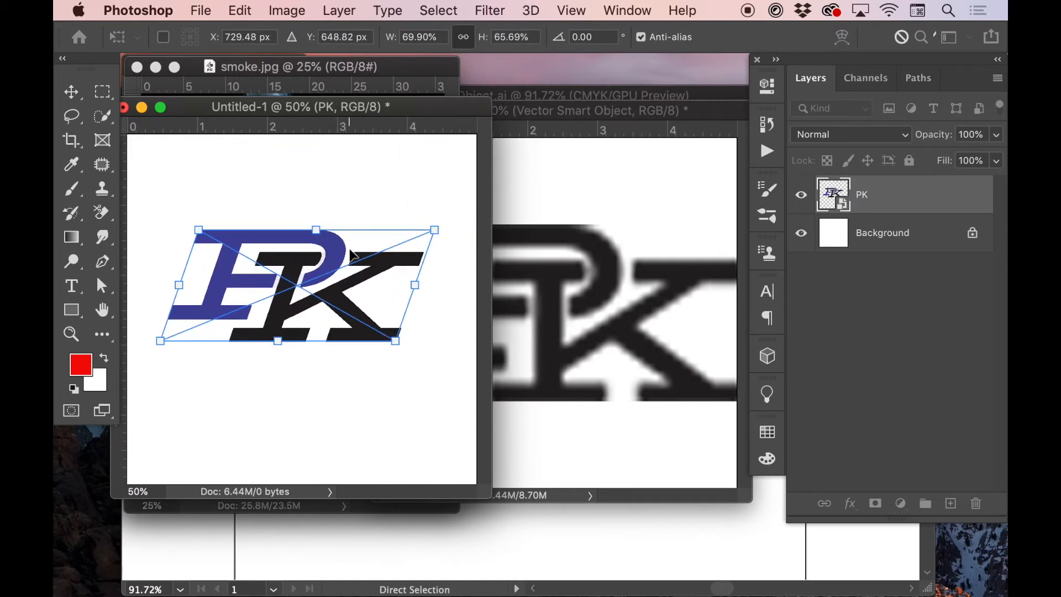
key(super+z)
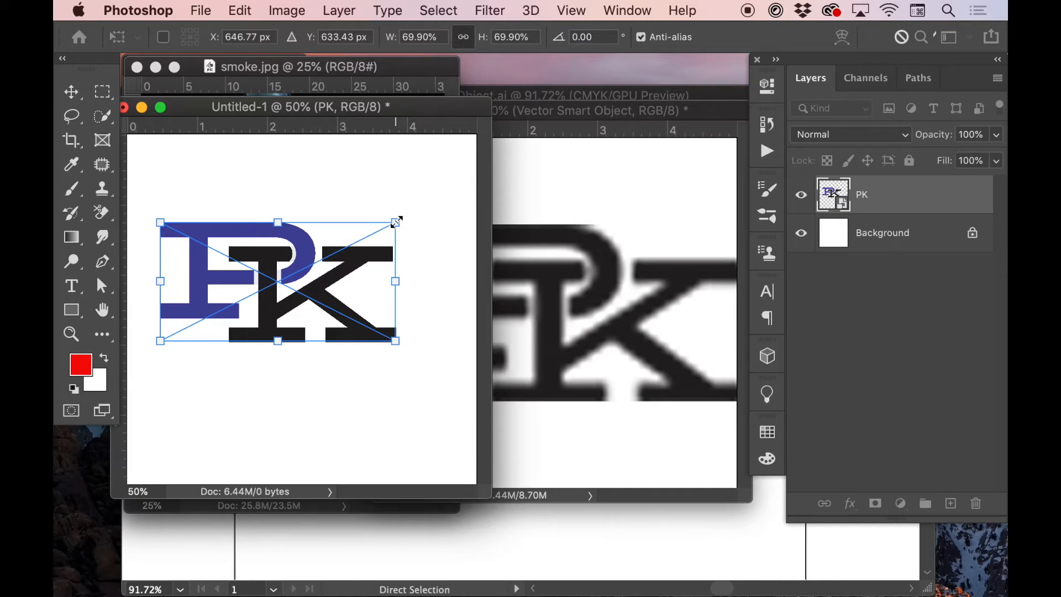
mouse_move(396, 222)
mouse_down()
mouse_move(368, 249)
mouse_move(337, 223)
mouse_move(369, 212)
mouse_move(414, 273)
mouse_move(429, 234)
mouse_move(419, 205)
mouse_move(380, 224)
mouse_up()
key(super+z)
- Apply the PK layer's transform and convert the layer to a Smart Object
key(Return)
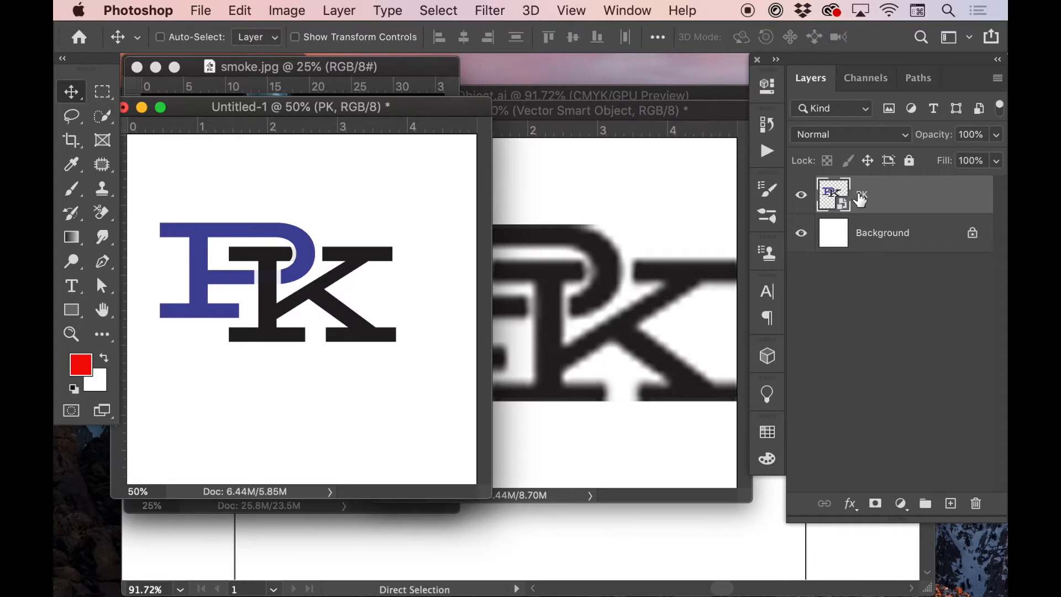
right_click(893, 194)
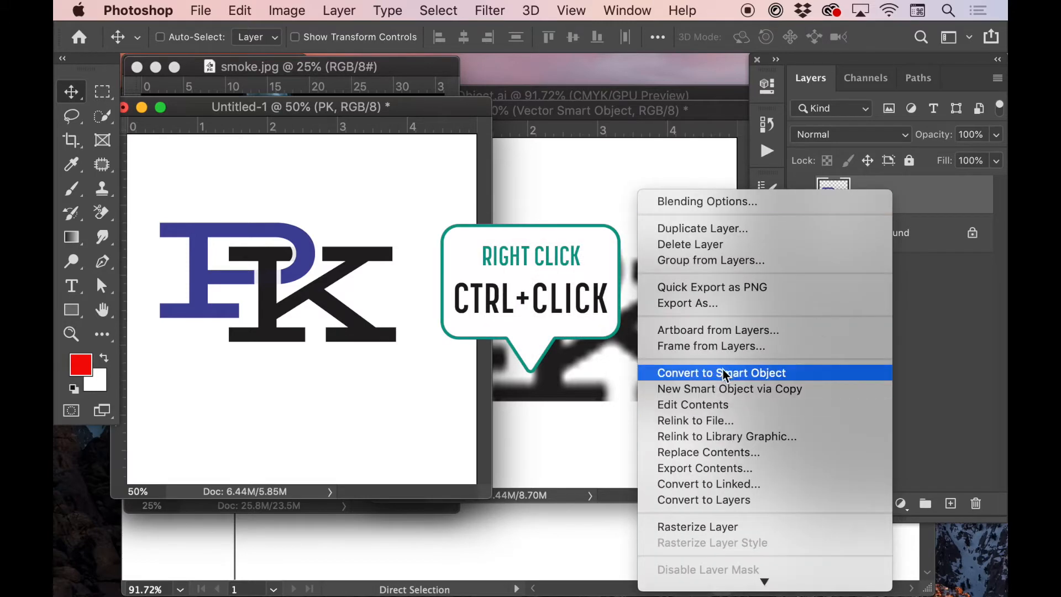
click(759, 372)
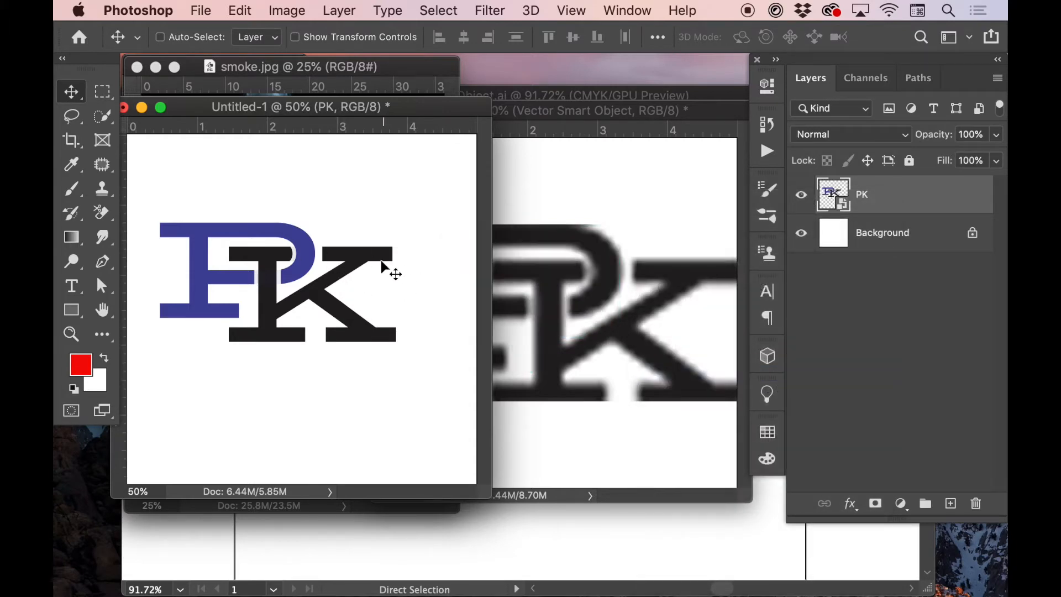
- Try distorting the converted PK Smart Object by pulling its upper-right corner inward, and cancel the transform
key(super)
key(super+t)
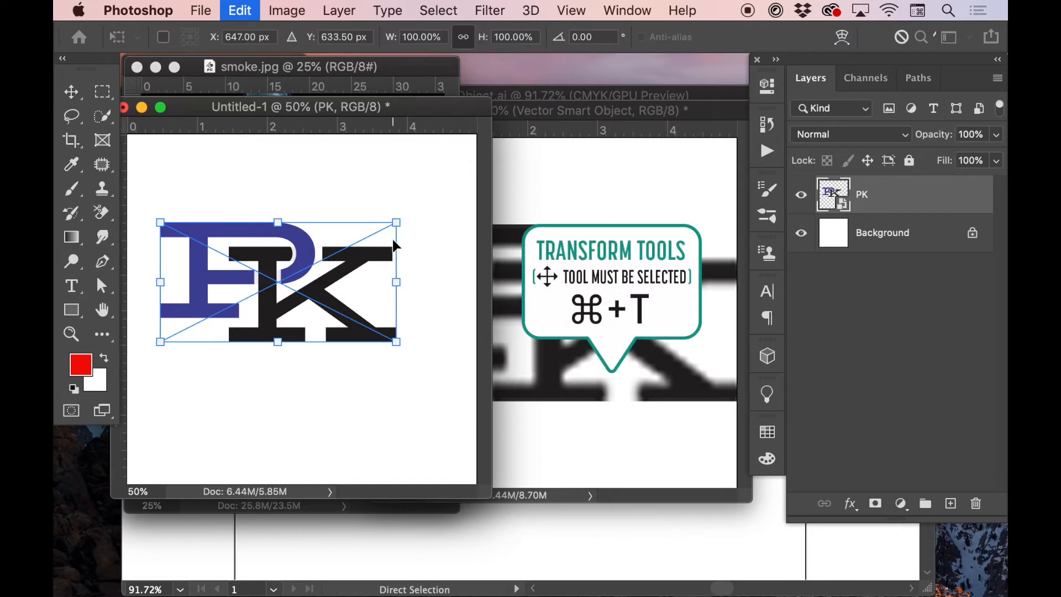
drag(396, 223, 319, 264)
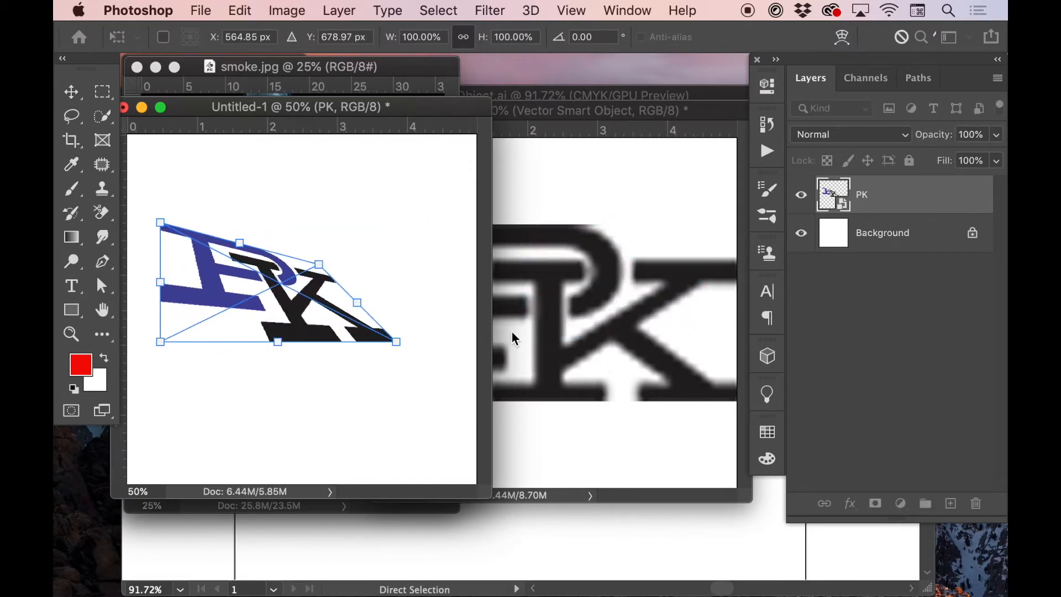
key(Escape)
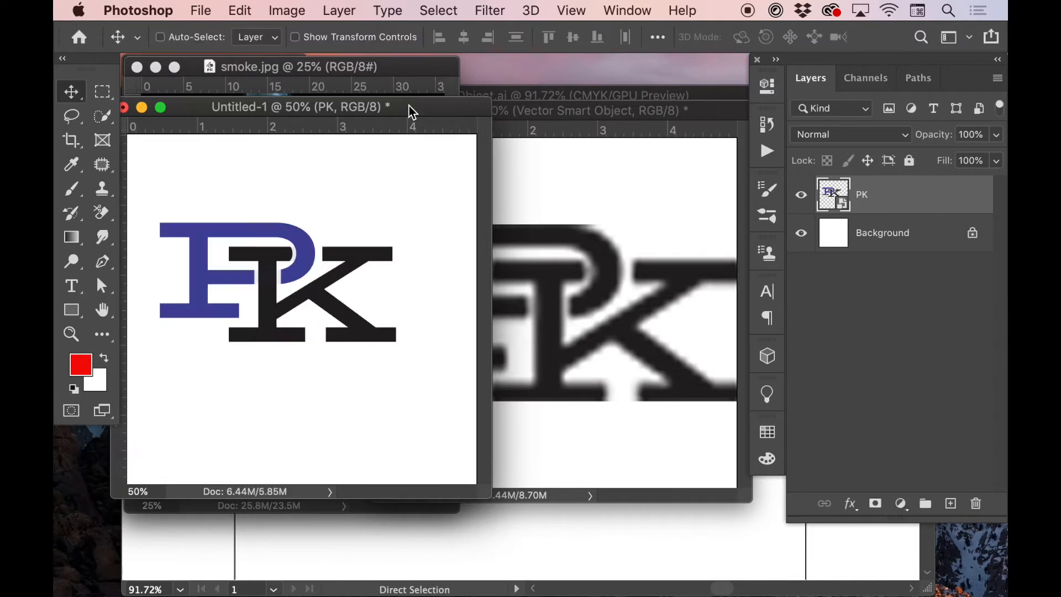
- Shift the Untitled-1 window and reduce its view to 25%, and view the Paste document at 100% and 33.3%
drag(386, 102, 488, 145)
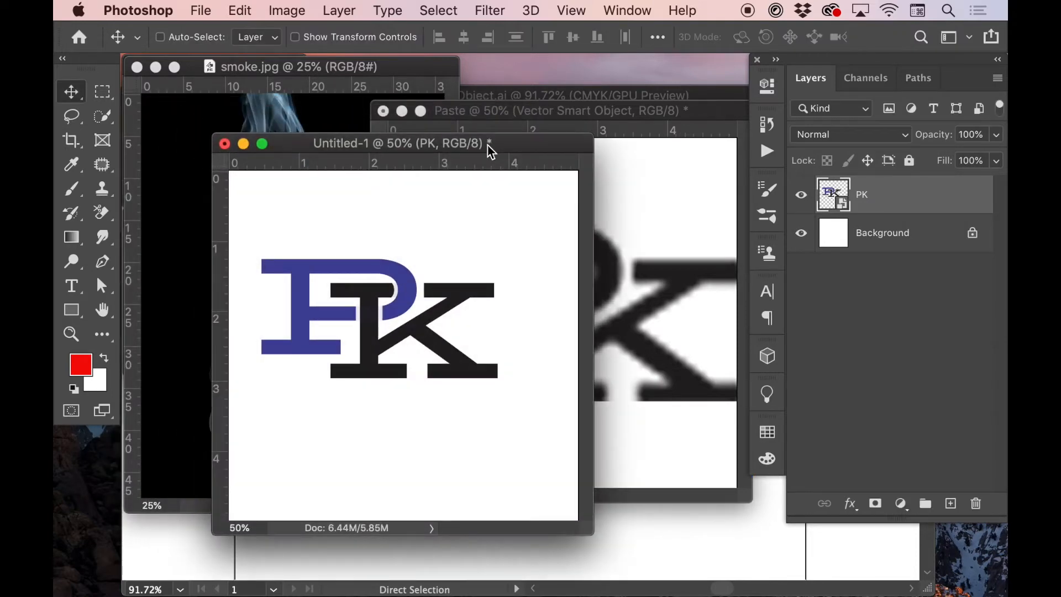
key(super+minus)
key(super+minus)
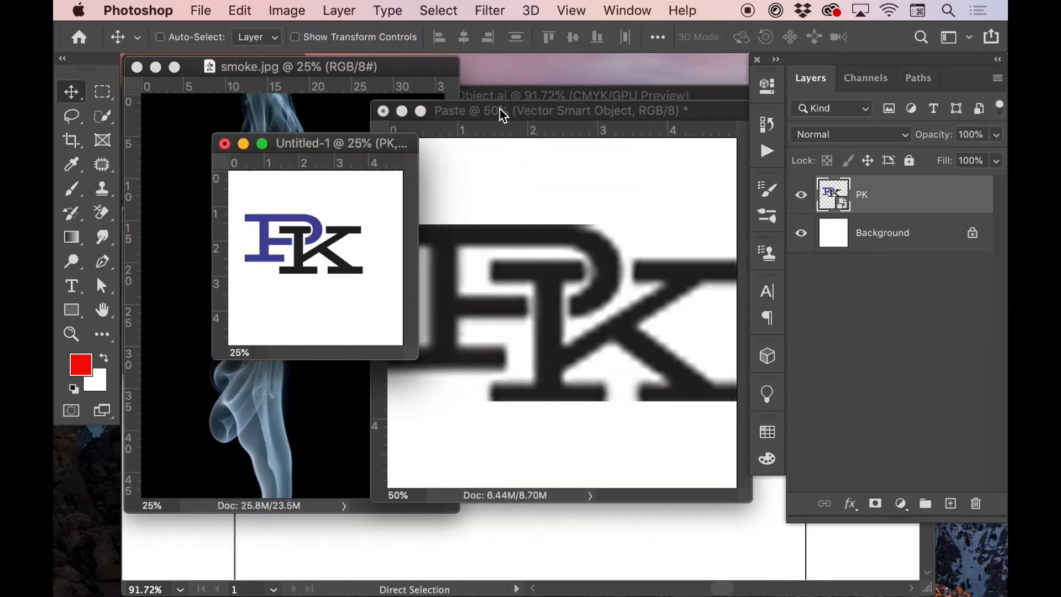
click(499, 110)
key(super+plus)
key(super+plus)
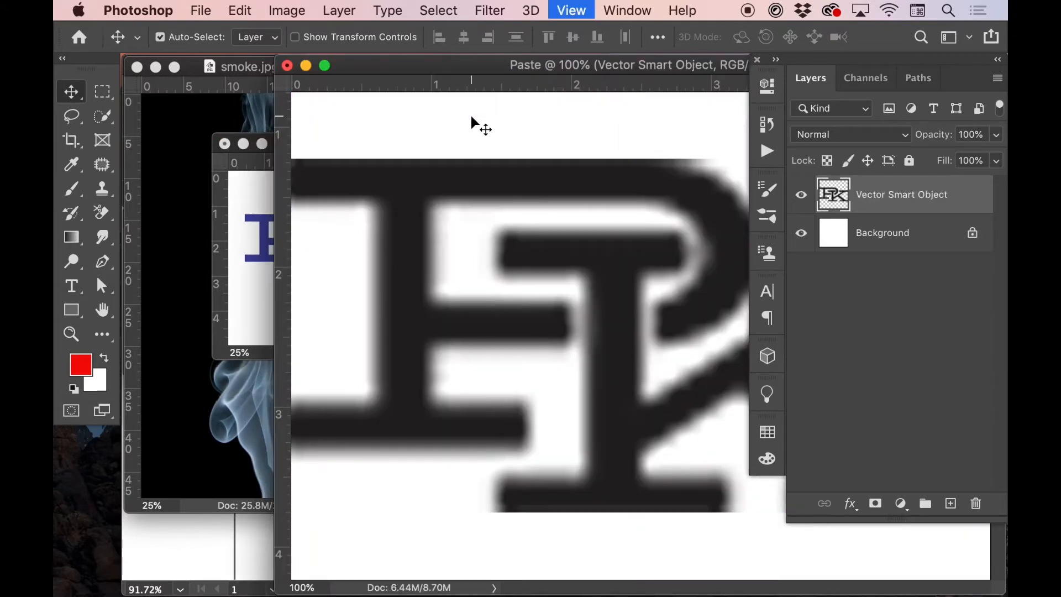
key(super+minus)
key(super+minus)
key(super+minus)
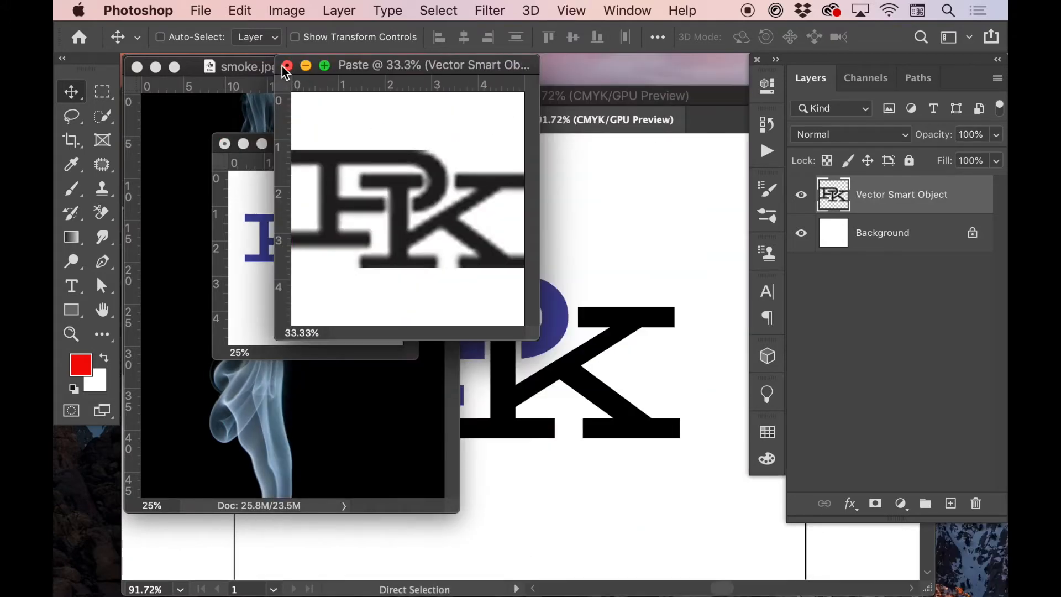
- Close the Paste and Untitled-1 documents without saving their changes
key(super+w)
key(super+d)
key(super+w)
key(super+d)
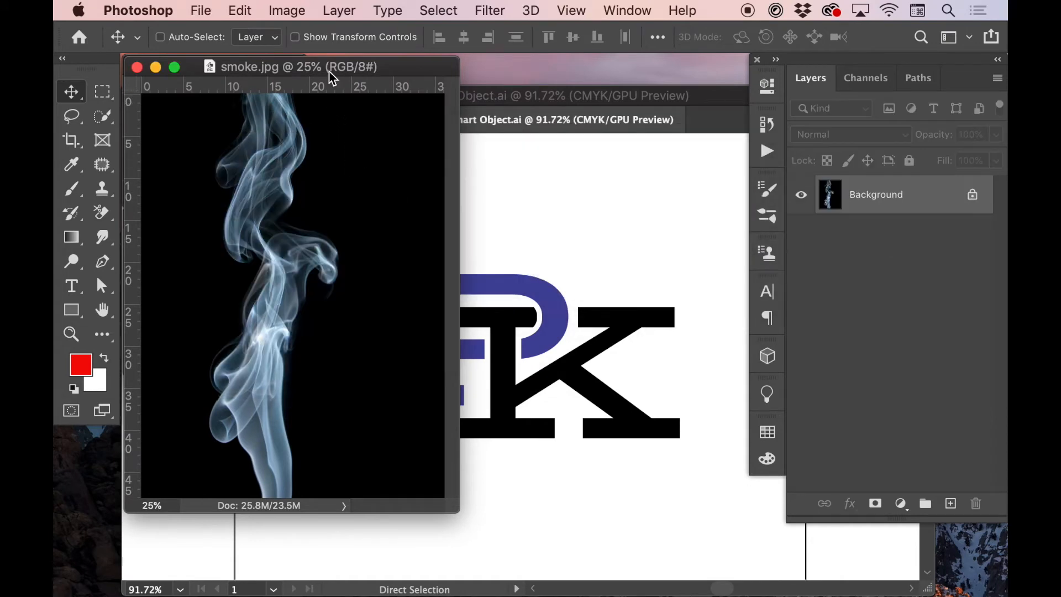
- Create a new document from smoke.jpg's current history state and place its window beside the original
click(768, 125)
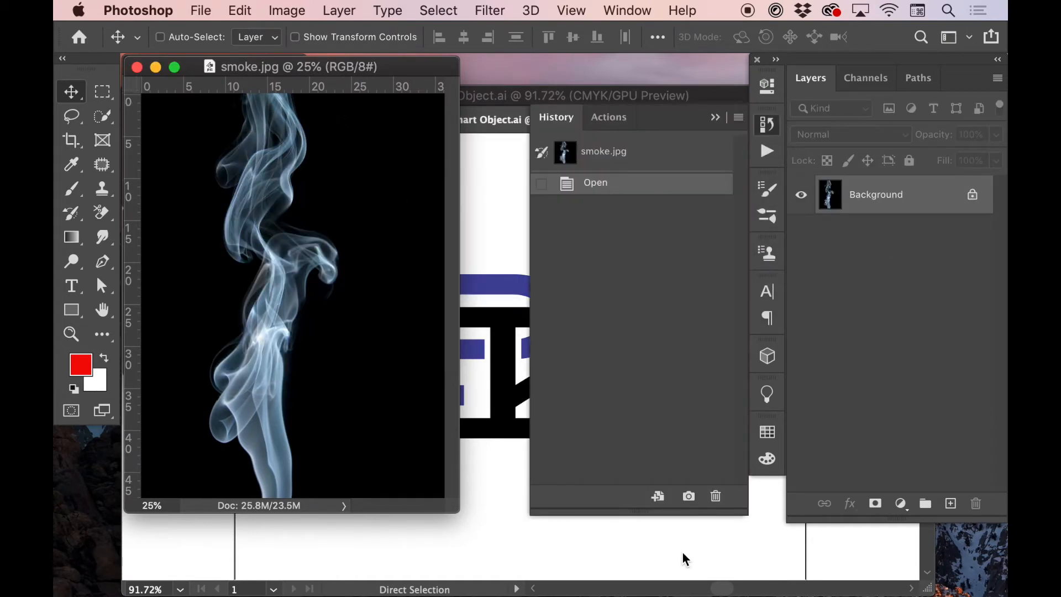
click(658, 496)
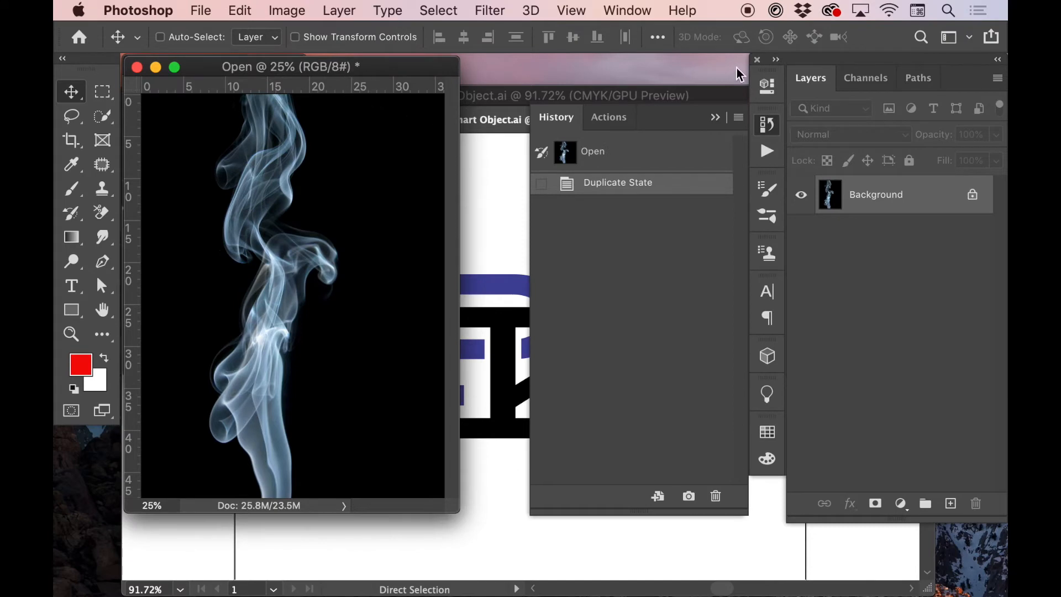
click(766, 127)
drag(354, 67, 646, 71)
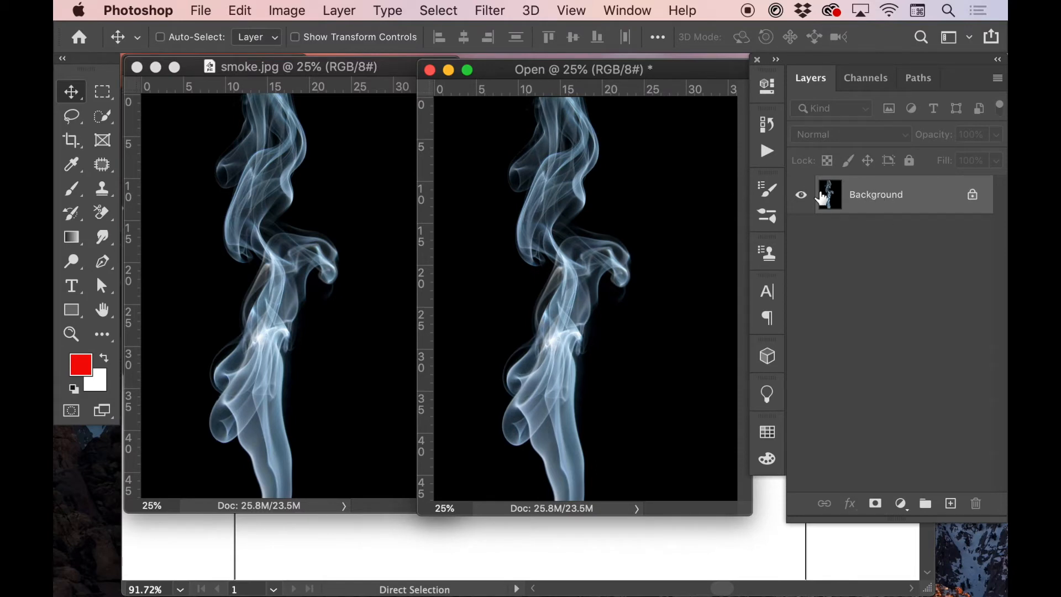
- Convert the Background layer of smoke.jpg to a Smart Object
click(350, 72)
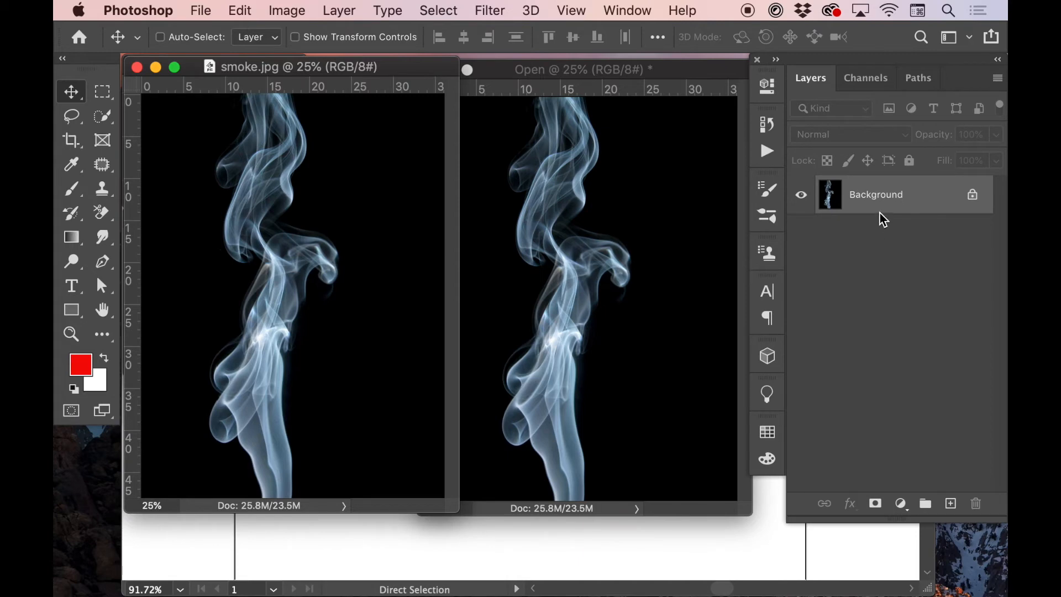
right_click(920, 200)
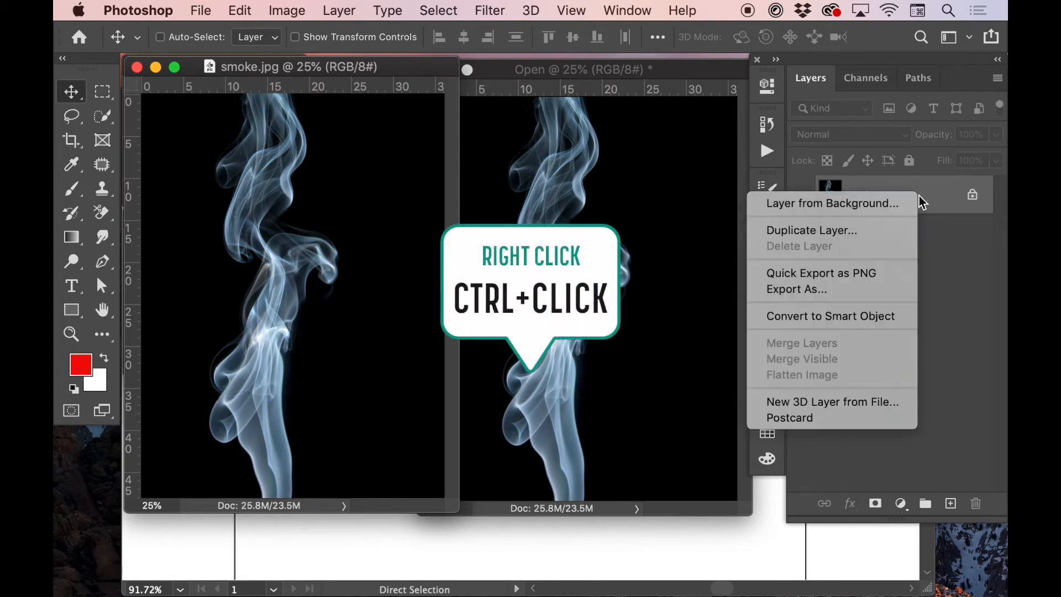
click(860, 320)
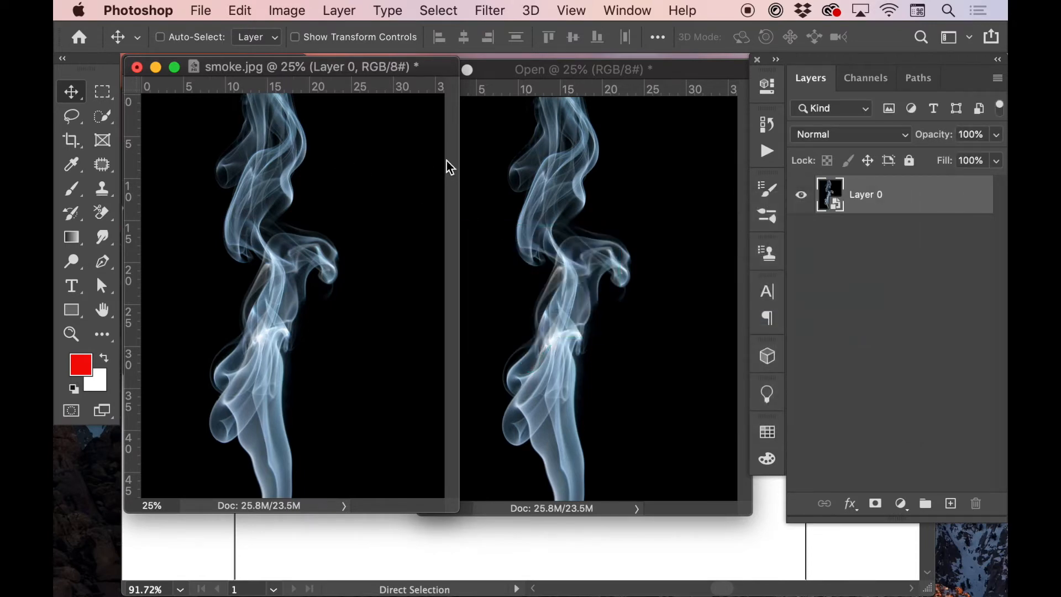
- Shrink the smoke.jpg Smart Object proportionally about its centre to about 4.8% and apply the transform
key(super+t)
drag(444, 97, 300, 283)
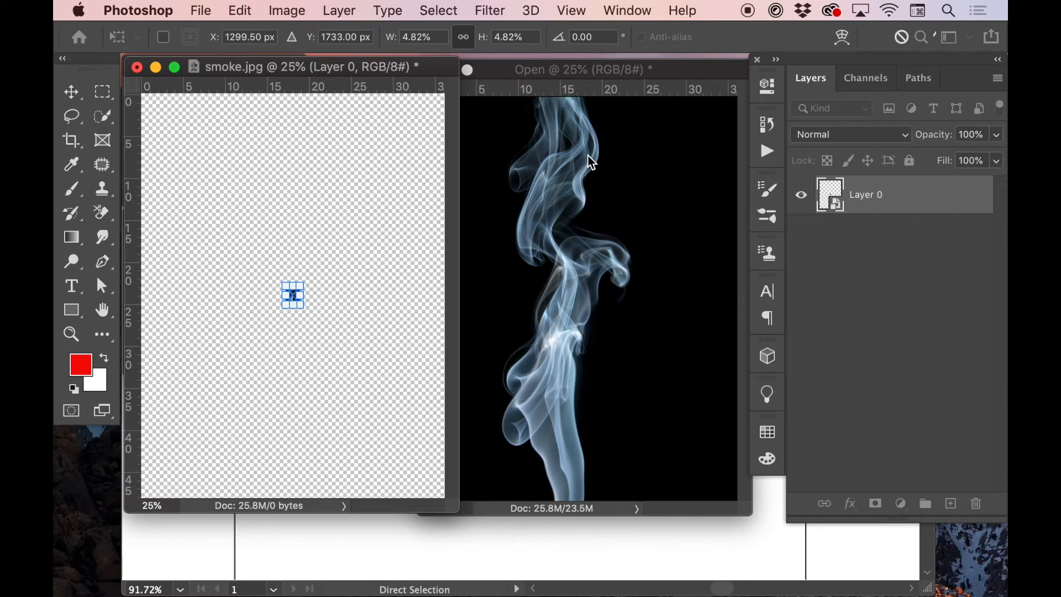
key(Return)
- Convert the Background of the duplicated Open document to a regular layer named Layer 0
click(682, 250)
double_click(921, 191)
key(Return)
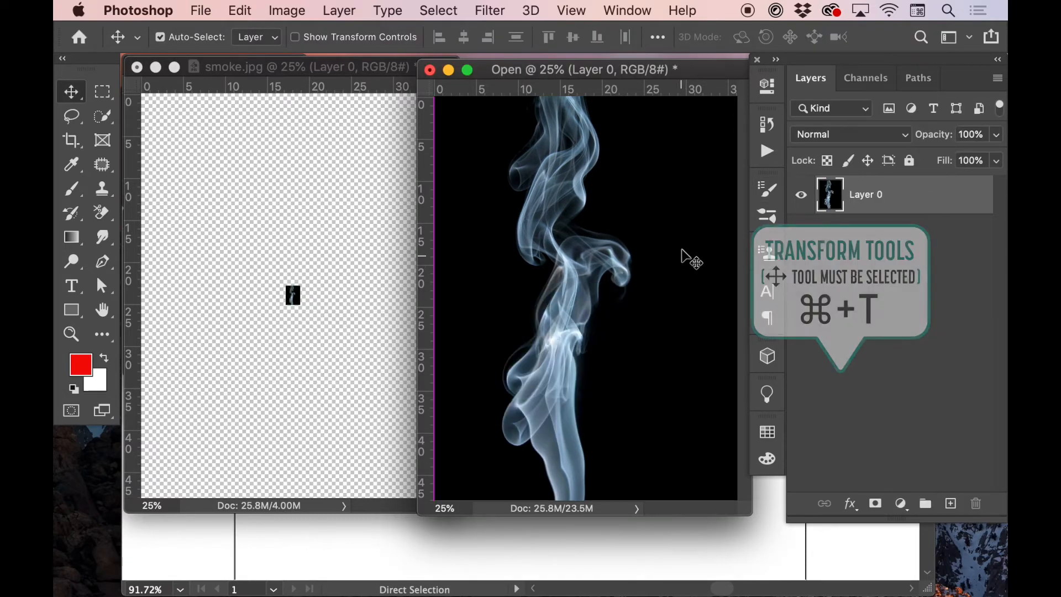
- Shrink the regular Layer 0 in the Open document proportionally to a tiny image at the canvas centre
key(super+t)
drag(436, 98, 578, 289)
key(Return)
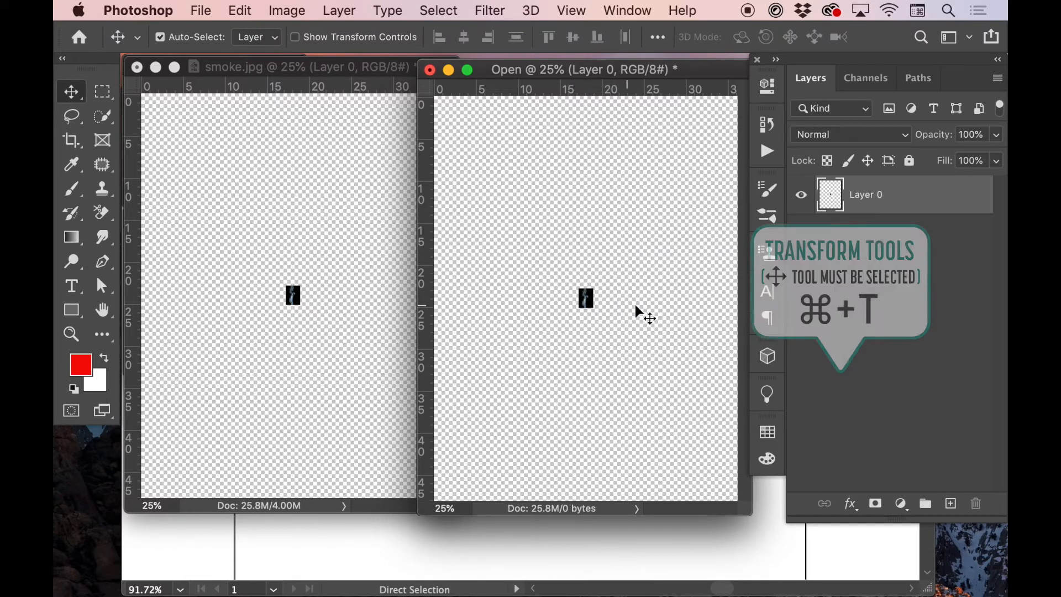
- Enlarge the regular Layer 0 in the Open document proportionally to about 2151.5%, filling the canvas
key(super+t)
drag(595, 291, 754, 95)
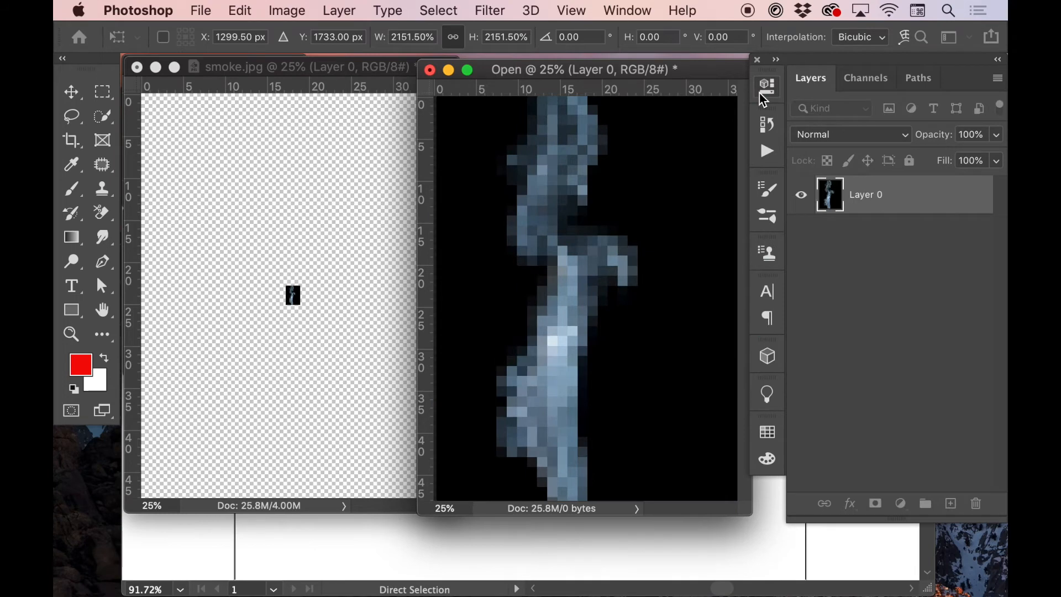
key(Return)
- Enlarge the smoke.jpg Smart Object proportionally back to about 100.2% so that it fills the canvas
click(349, 208)
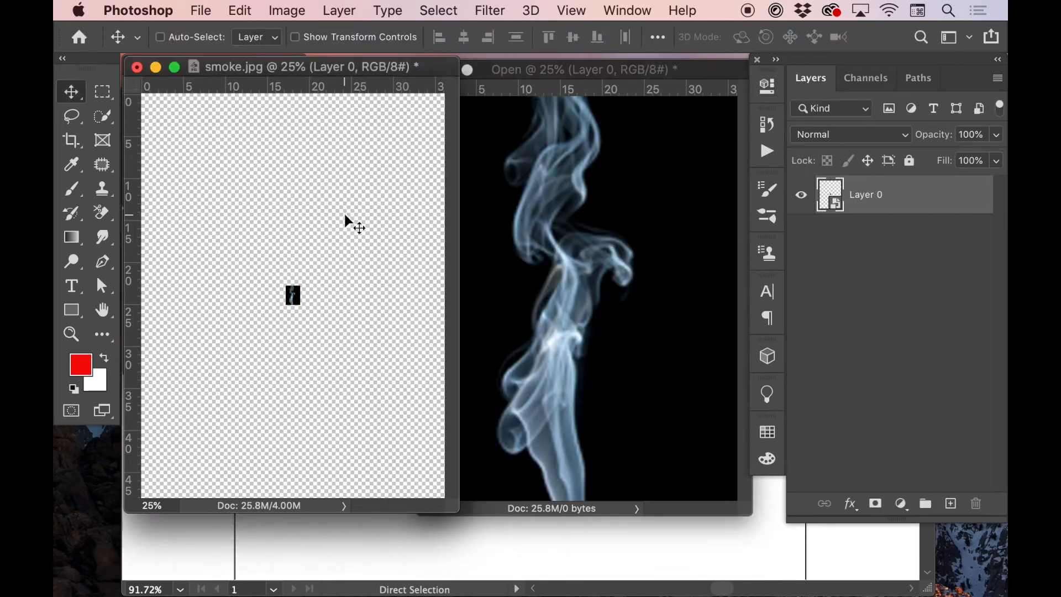
key(super+t)
drag(305, 285, 461, 102)
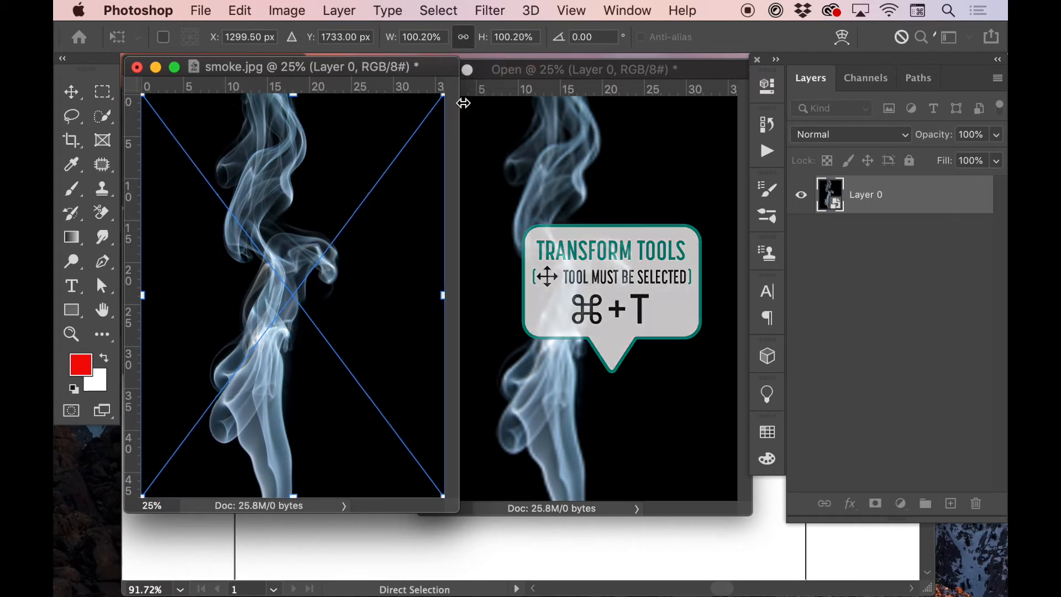
key(Return)
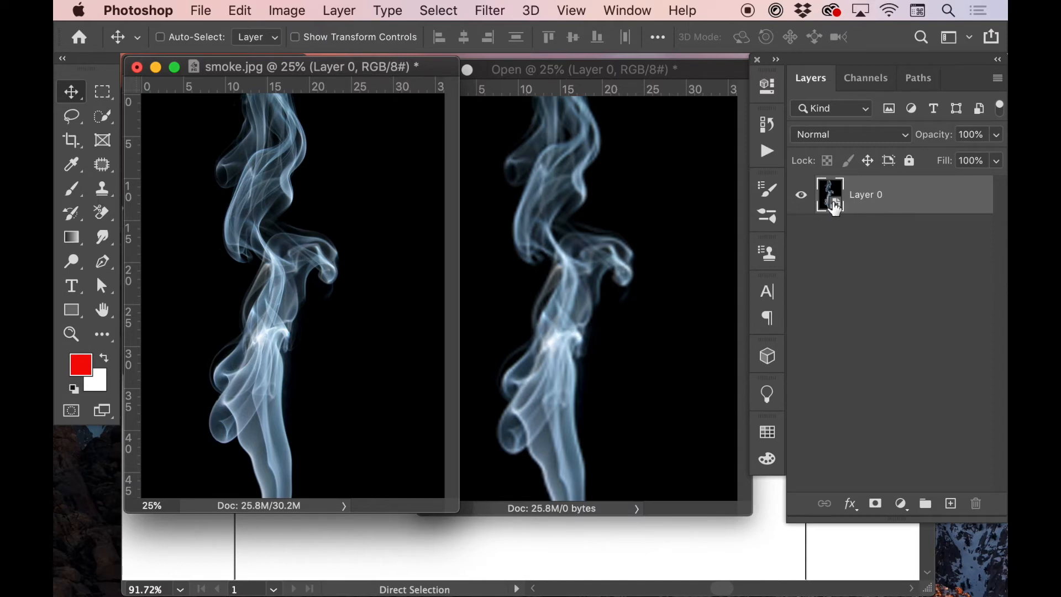
- Compare the Open and smoke.jpg documents, and view the original contents of the smoke.jpg Smart Object before closing them
click(621, 244)
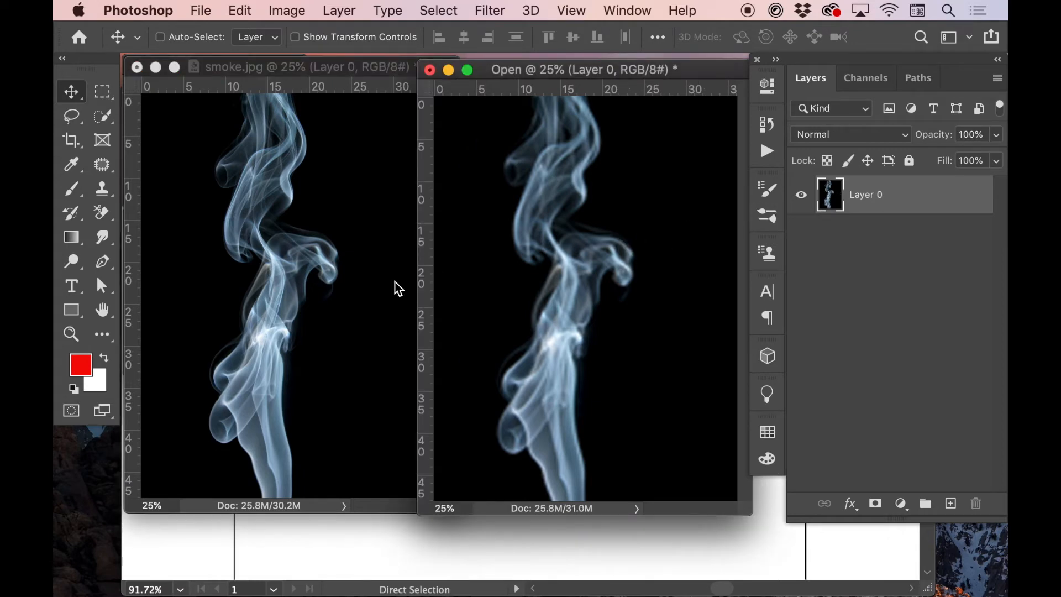
click(344, 288)
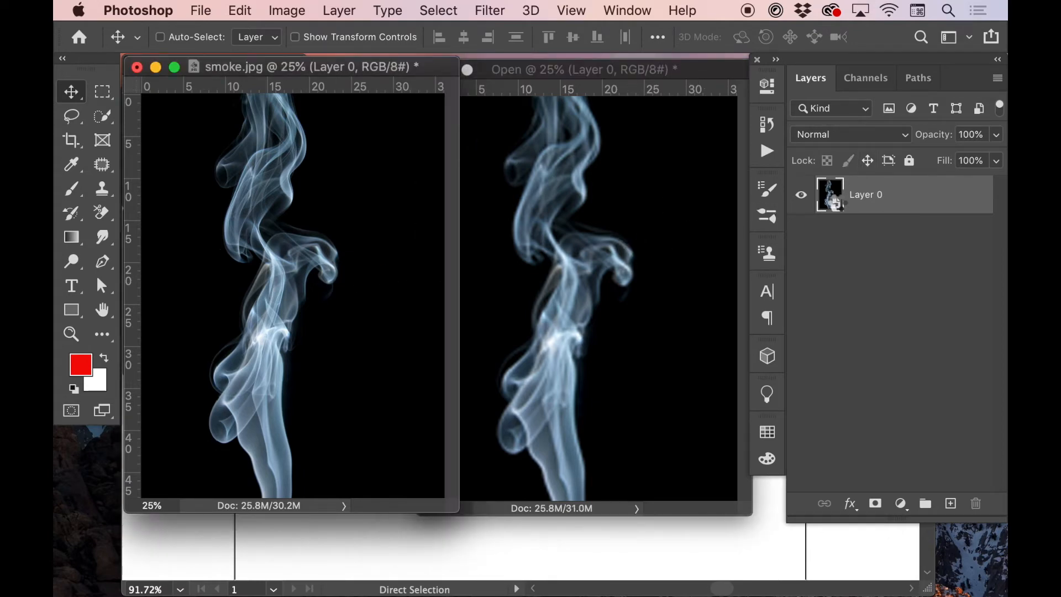
double_click(832, 199)
drag(305, 75, 528, 153)
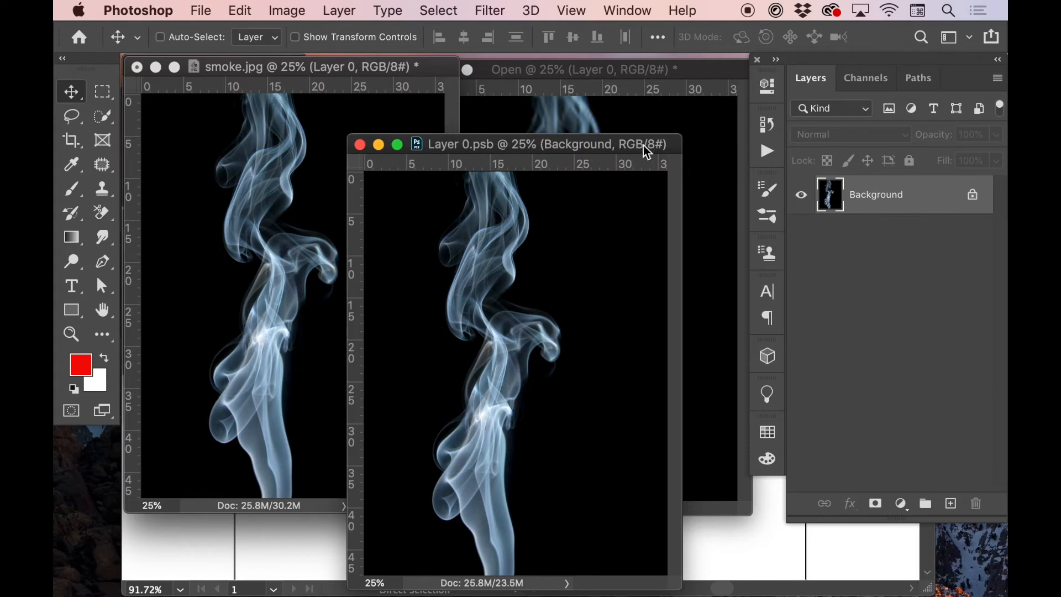
drag(611, 147, 638, 147)
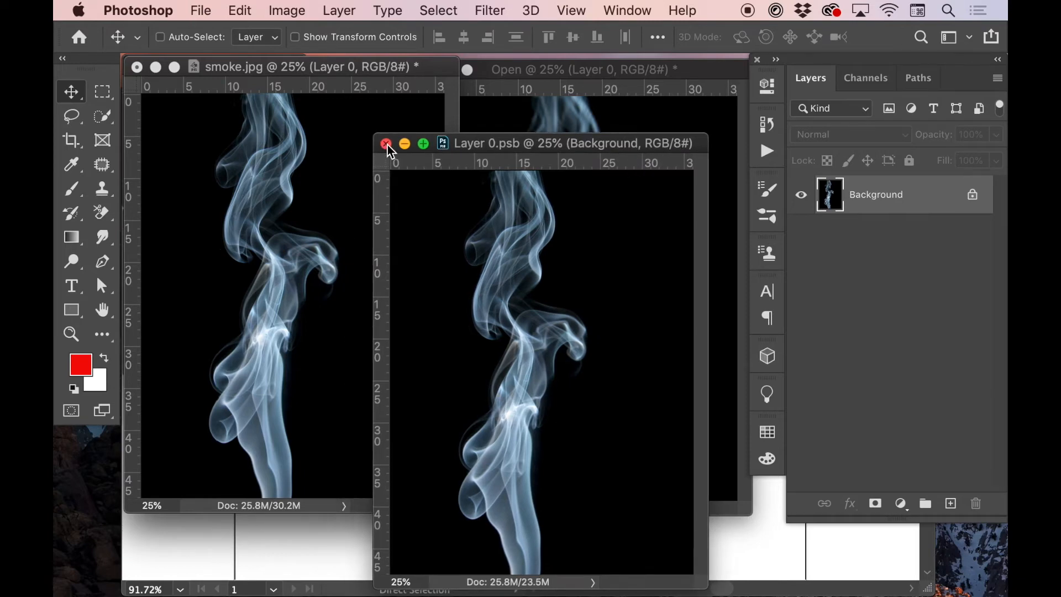
click(387, 145)
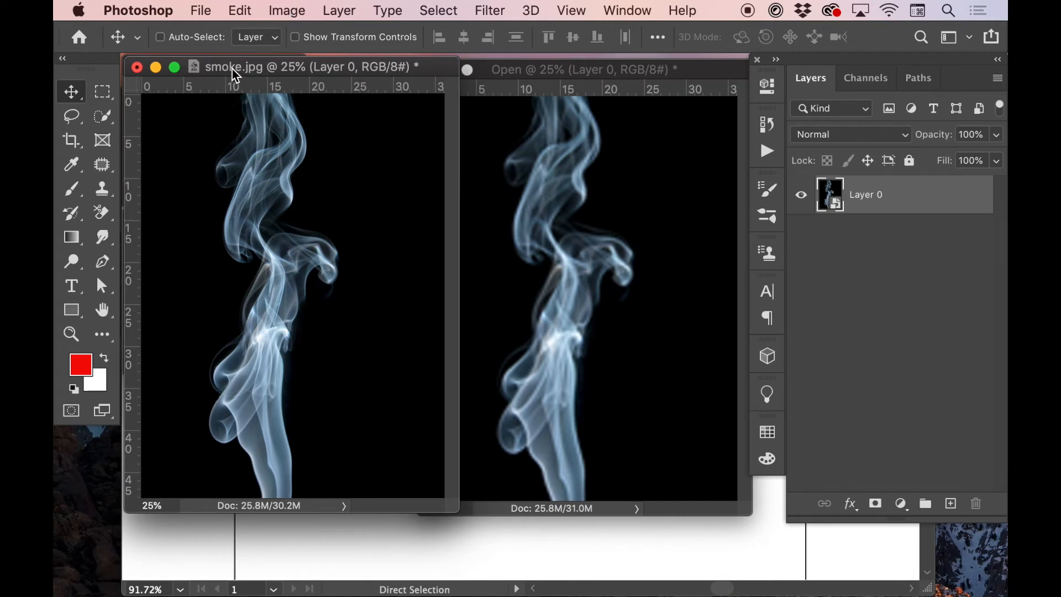
- Convert smoke.jpg to CMYK Color mode without rasterizing its Smart Object
click(286, 16)
mouse_move(302, 32)
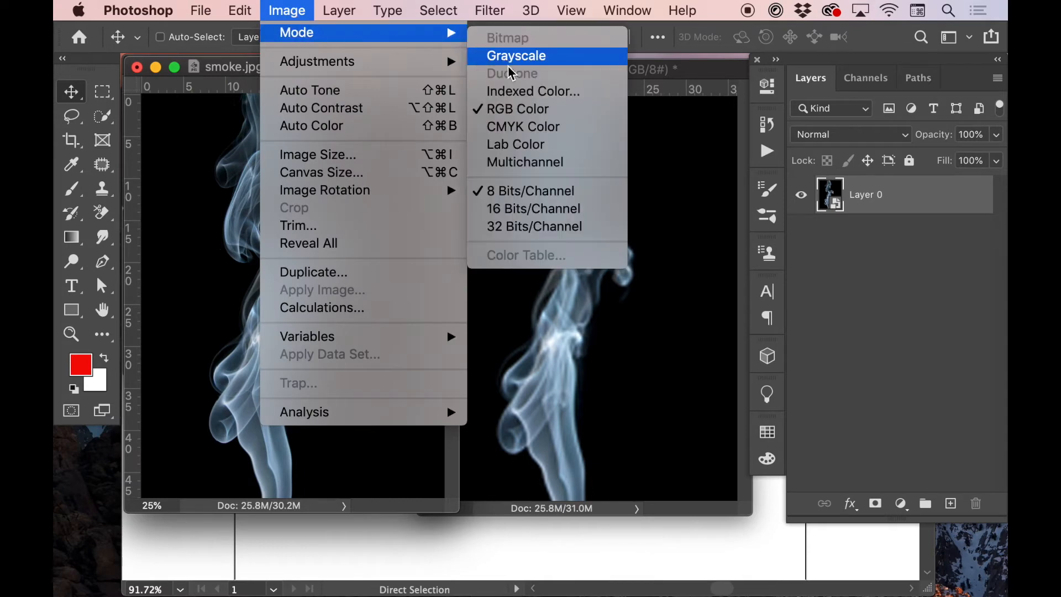
click(540, 133)
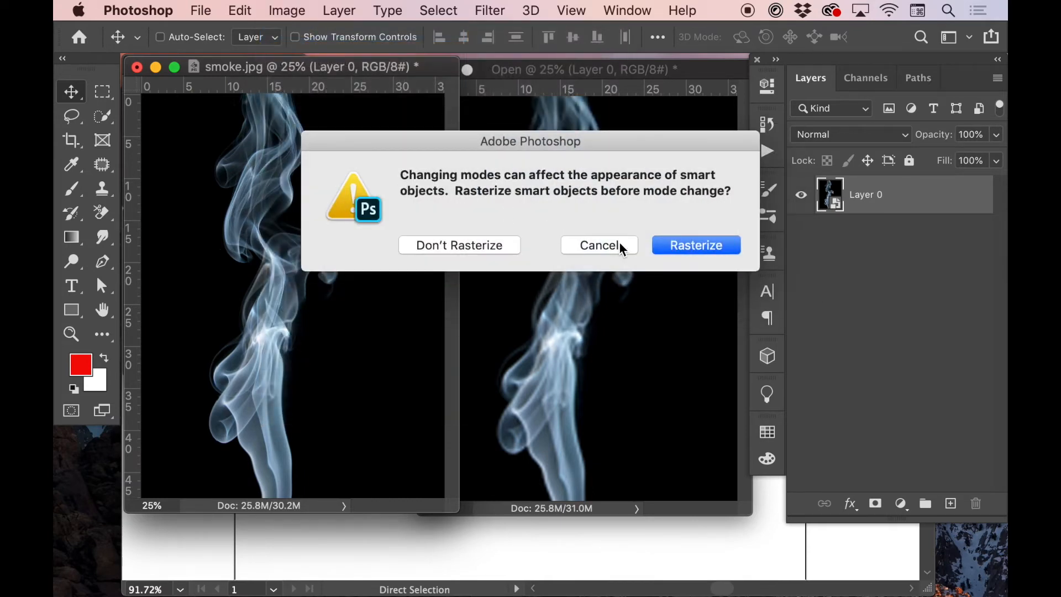
click(457, 247)
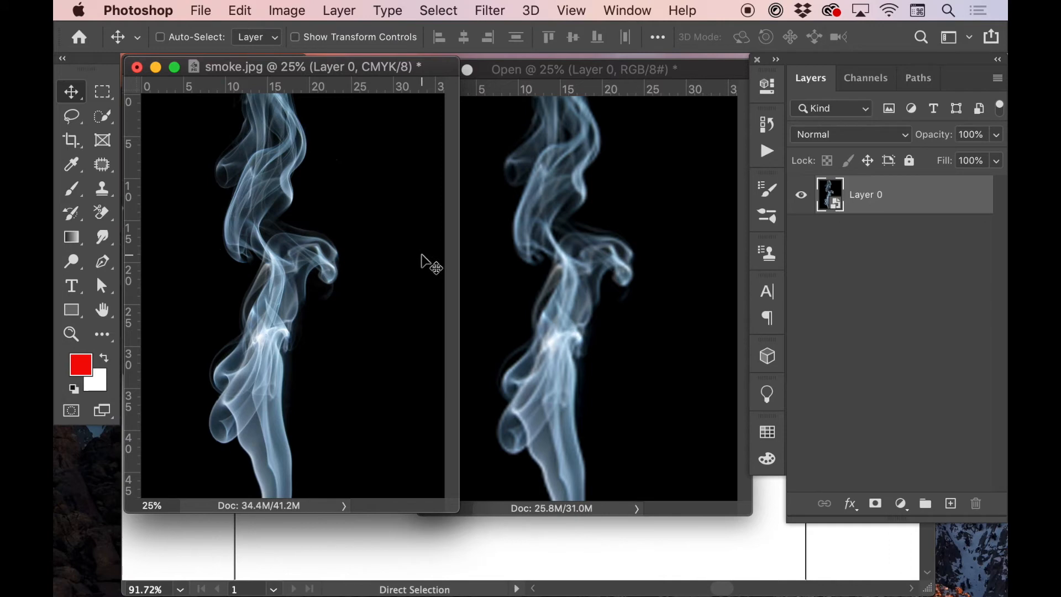
- Add a Channel Mixer adjustment layer to smoke.jpg and set Cyan to -77% for the Magenta output channel
drag(363, 80, 369, 105)
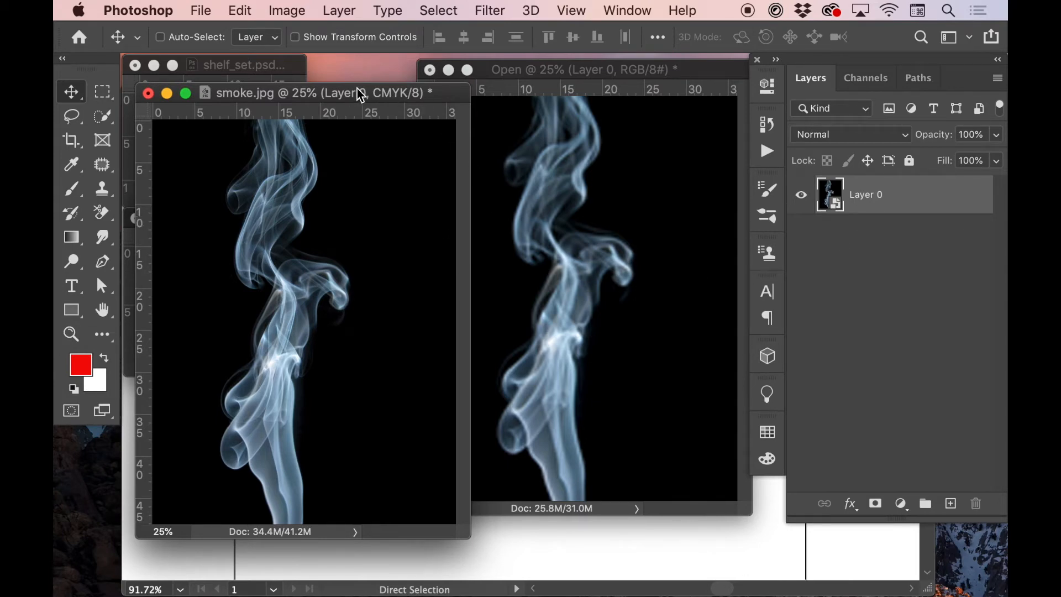
drag(361, 95, 381, 114)
click(901, 503)
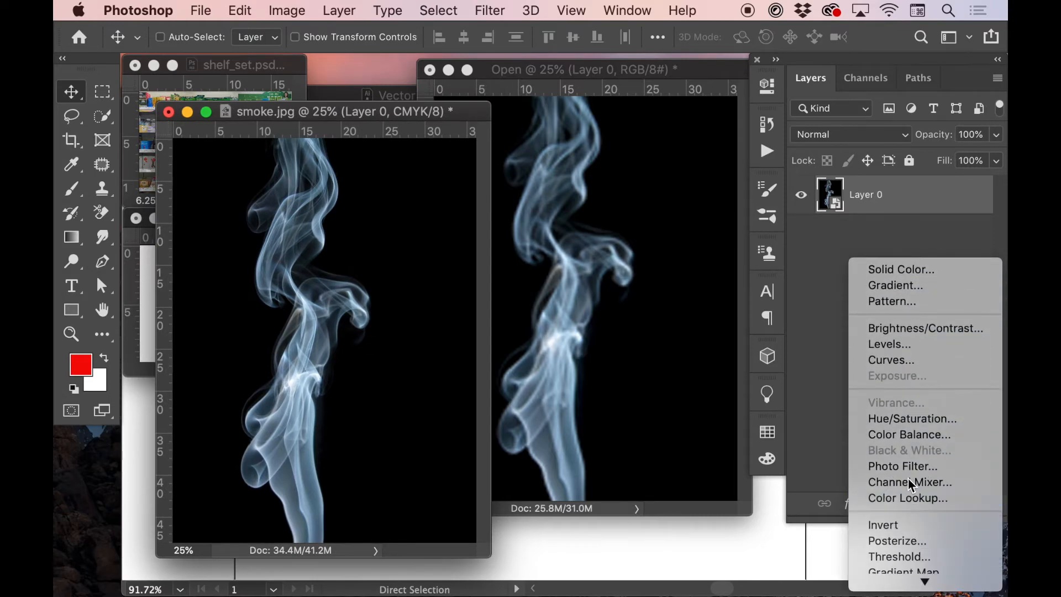
click(911, 482)
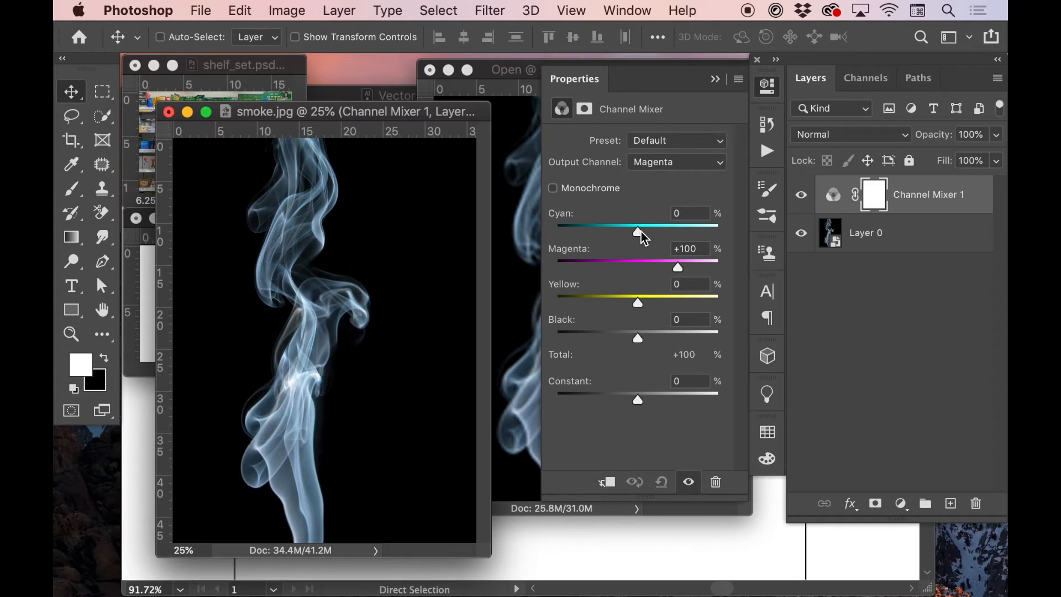
drag(641, 231, 608, 231)
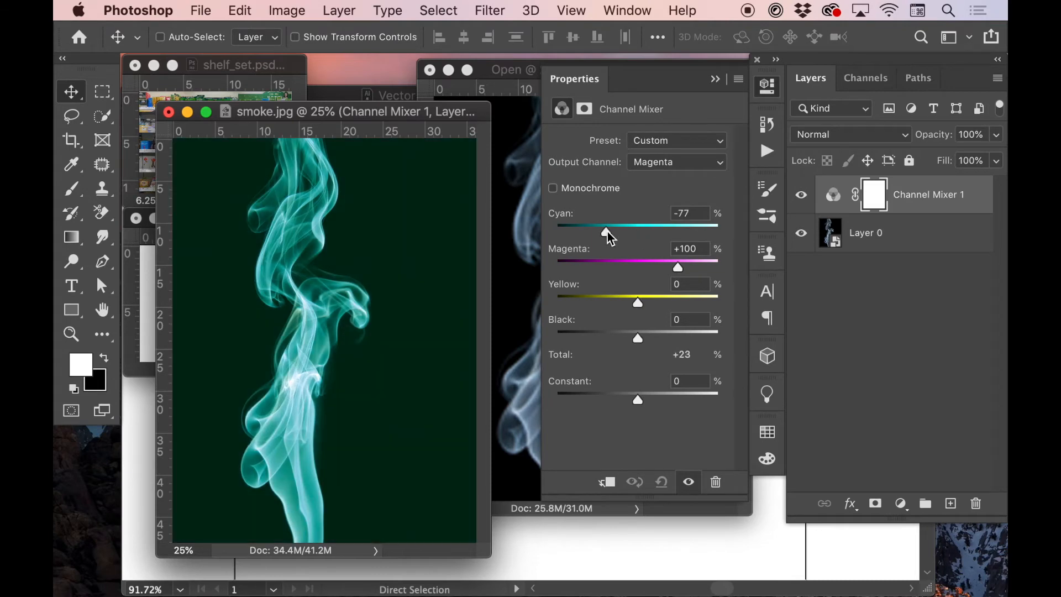
- View the source contents of Layer 0's Smart Object beneath the Channel Mixer and close them again
double_click(835, 249)
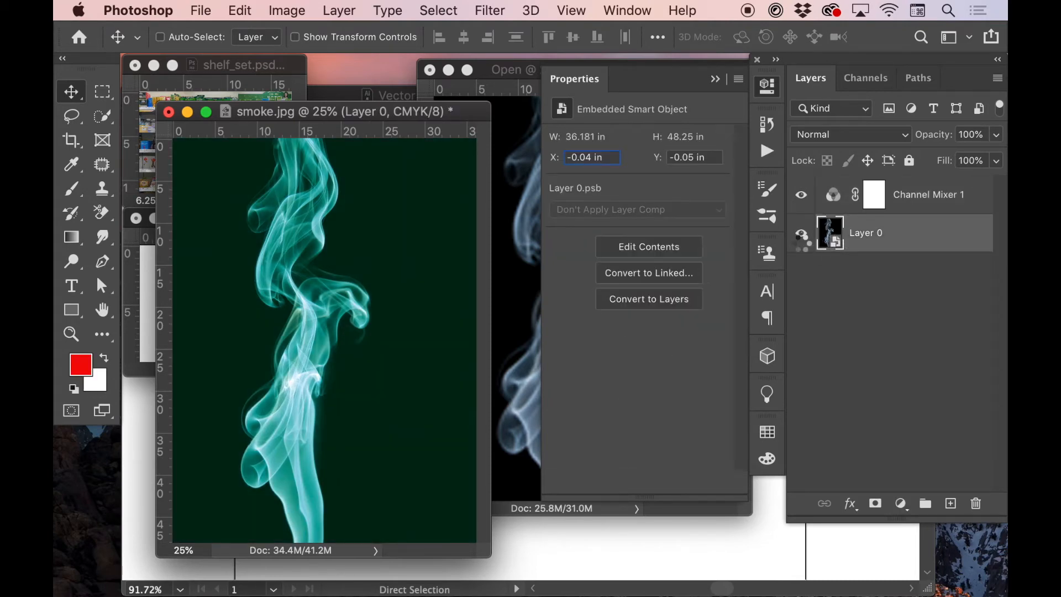
drag(391, 71, 438, 172)
click(216, 168)
click(775, 95)
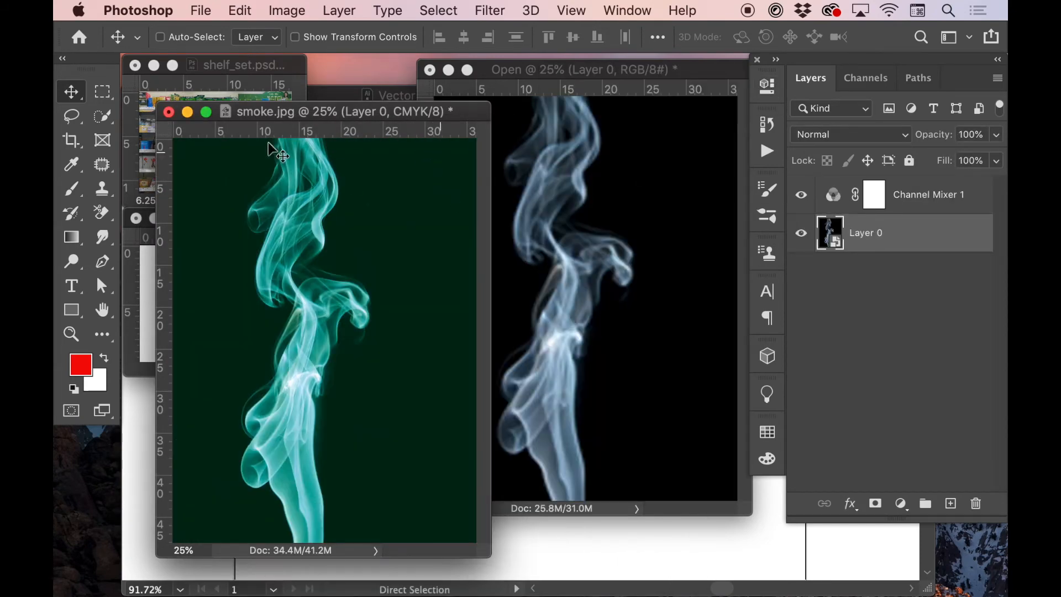
- Close the smoke.jpg and Open documents without saving the changes
key(super+w)
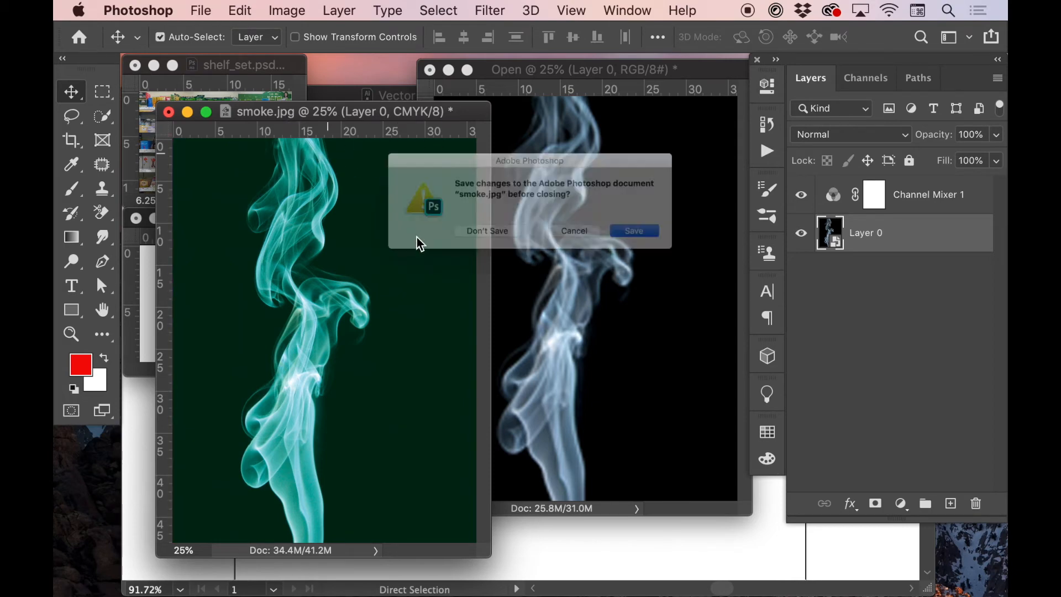
key(Return)
click(569, 68)
key(super+w)
click(457, 248)
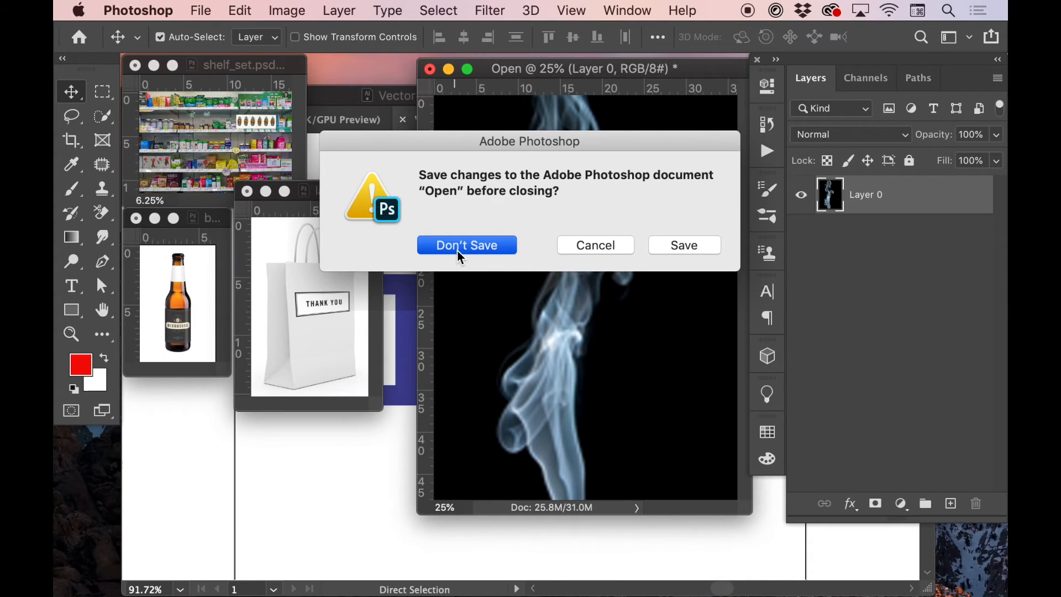
- In label_warps.psd, hide the Thank you bag, soap, spray and wipes groups one after another to view each product mockup down to the tin
drag(343, 195, 452, 179)
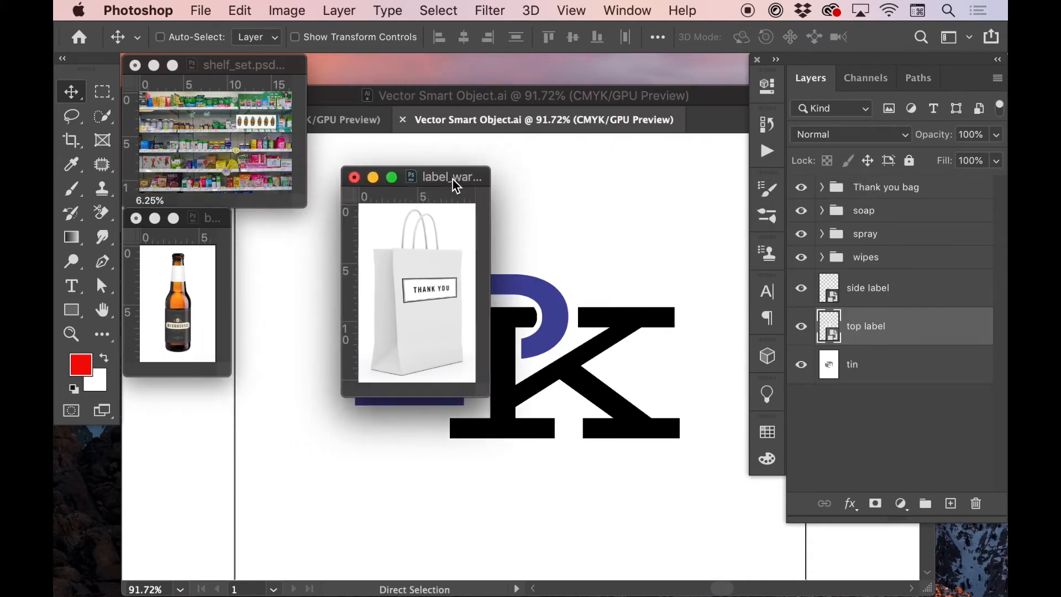
key(super+equal)
key(super+equal)
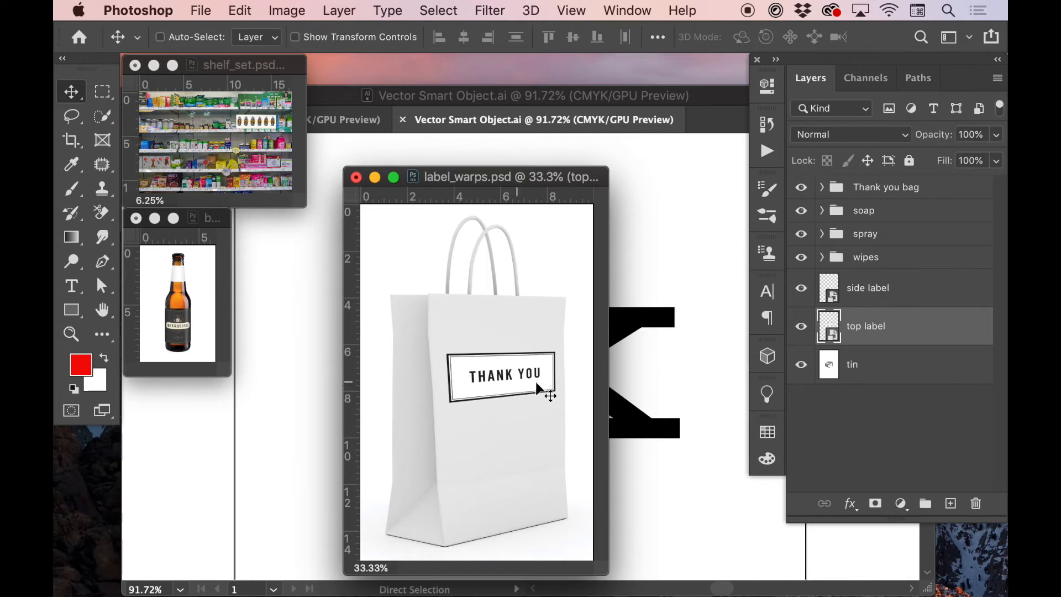
drag(518, 178, 498, 69)
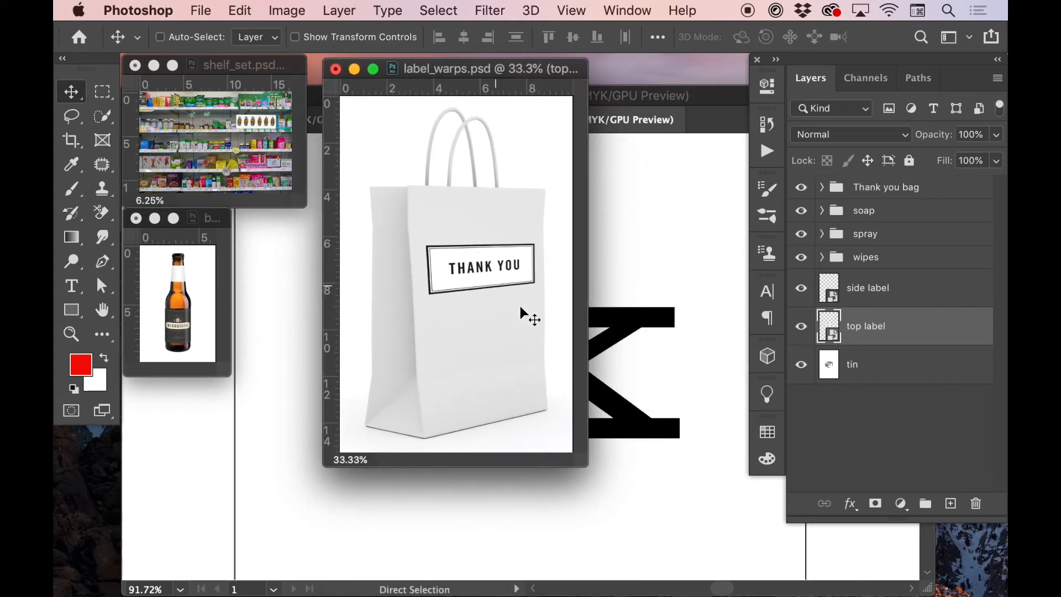
click(801, 187)
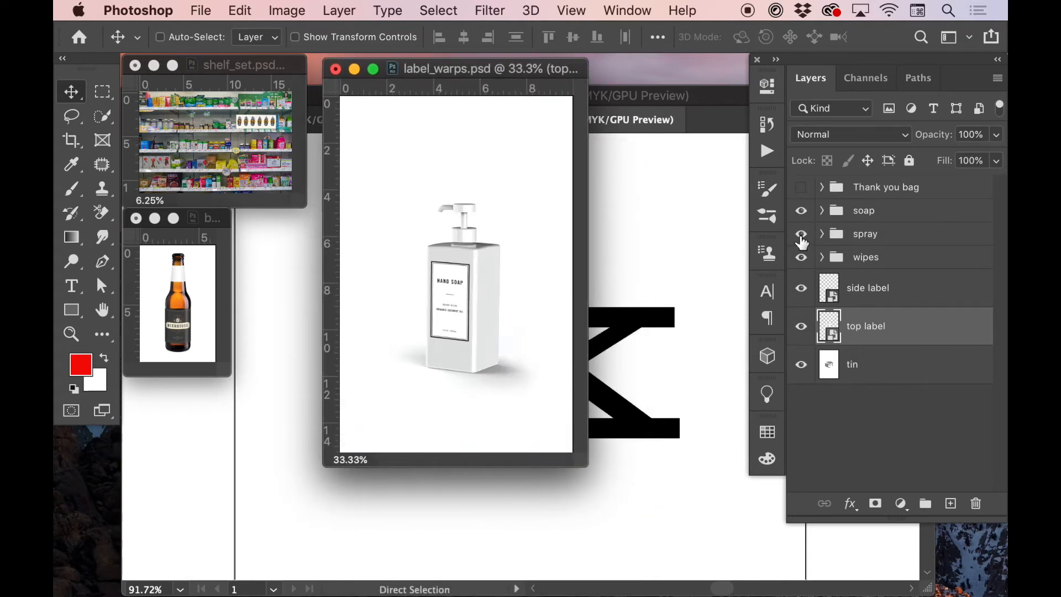
click(801, 211)
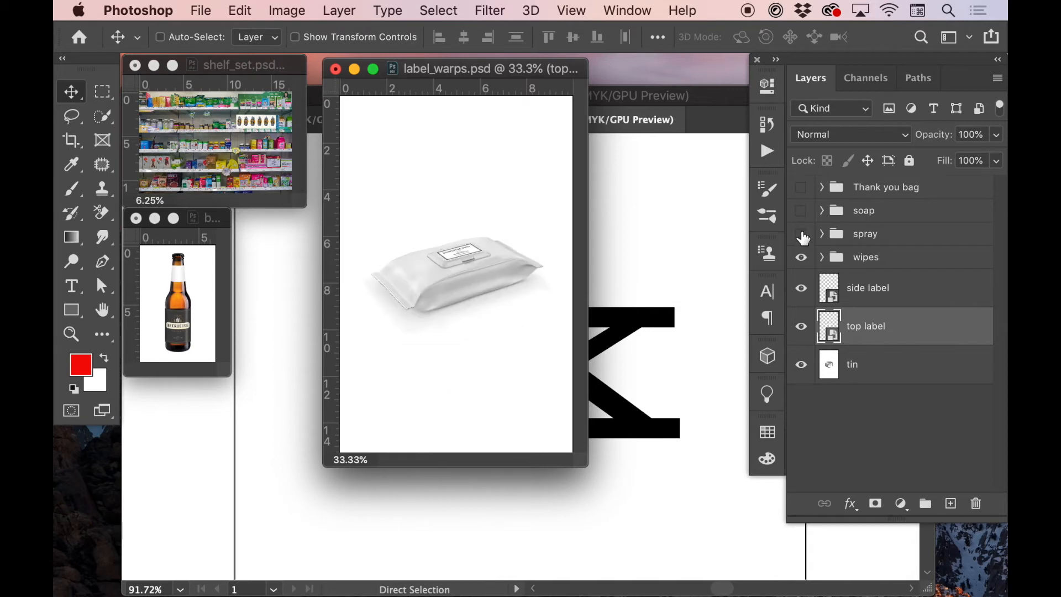
click(802, 233)
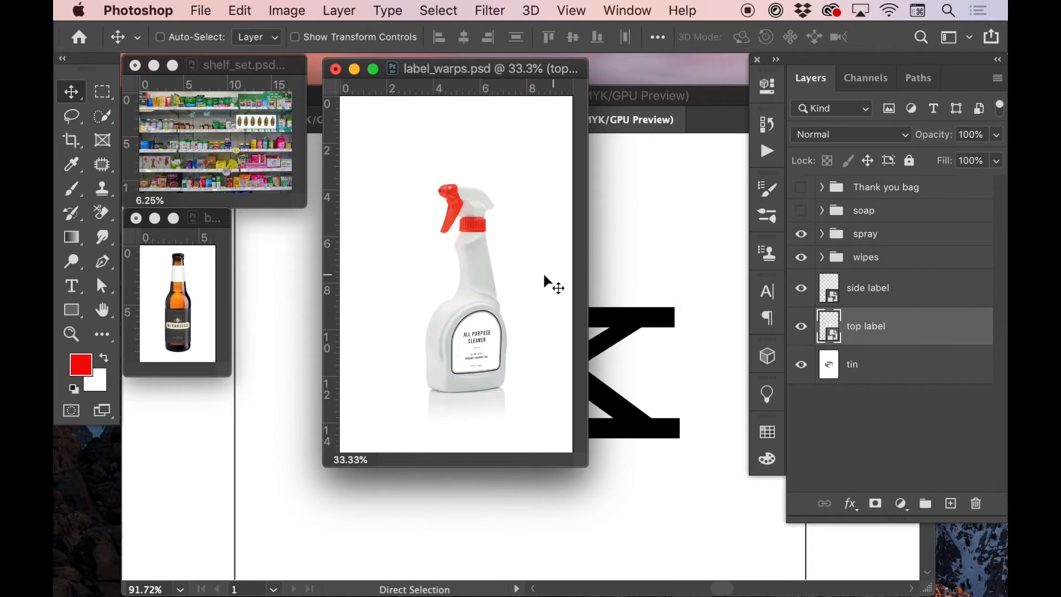
click(802, 234)
click(802, 258)
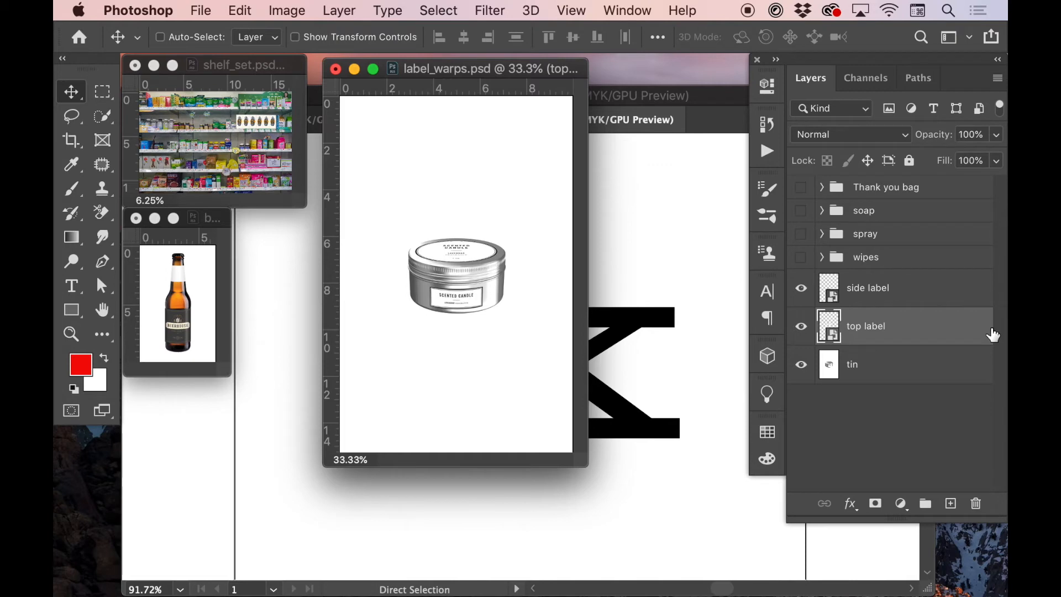
- Open the contents of the Vector Smart Object label in beer.psd and place them beside the bottle
click(223, 249)
key(super+plus)
key(super+plus)
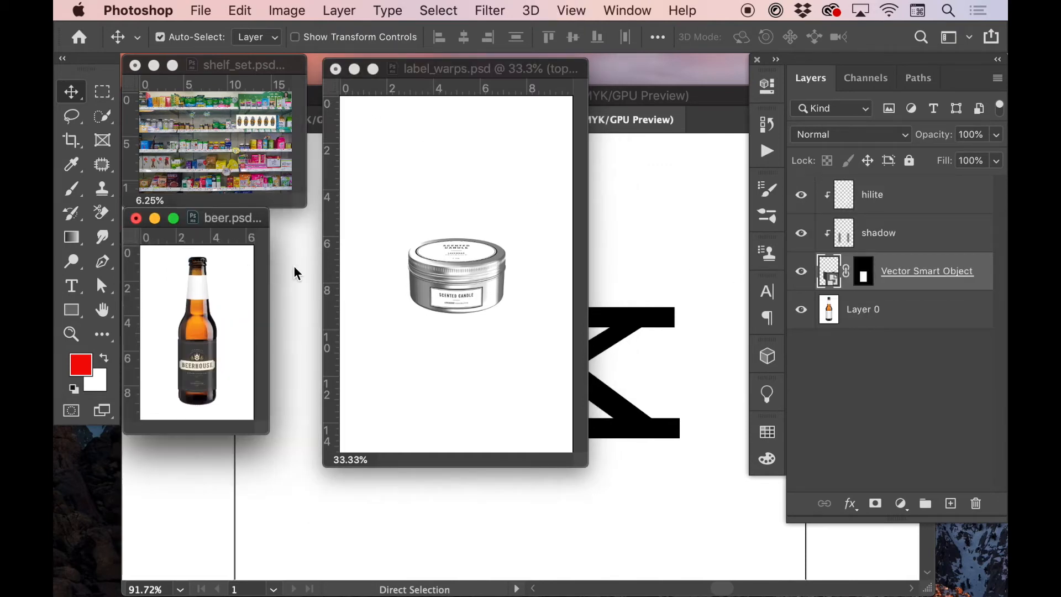
key(super+plus)
drag(340, 205, 443, 136)
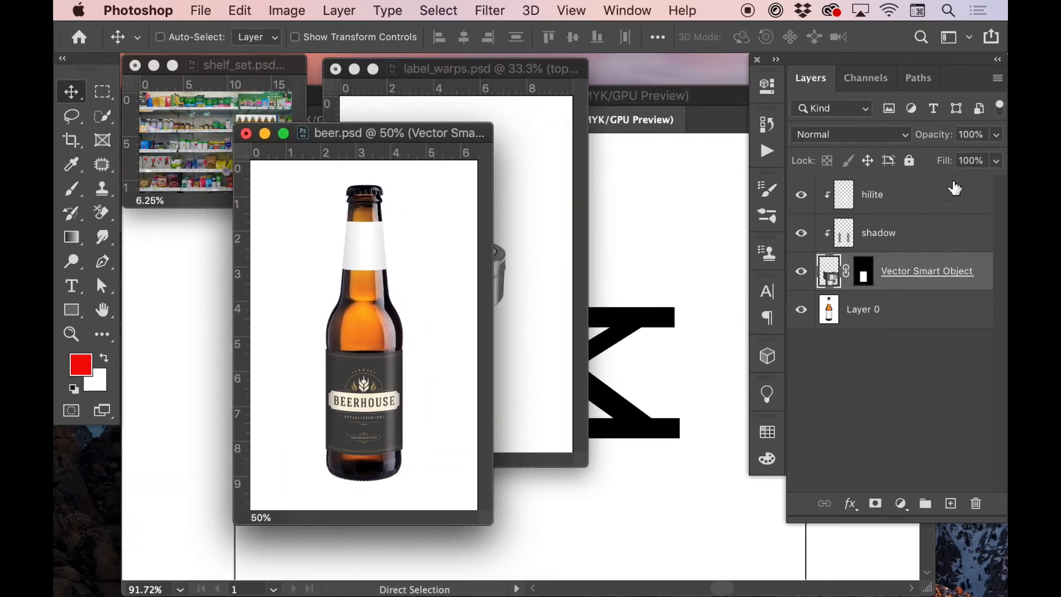
double_click(832, 283)
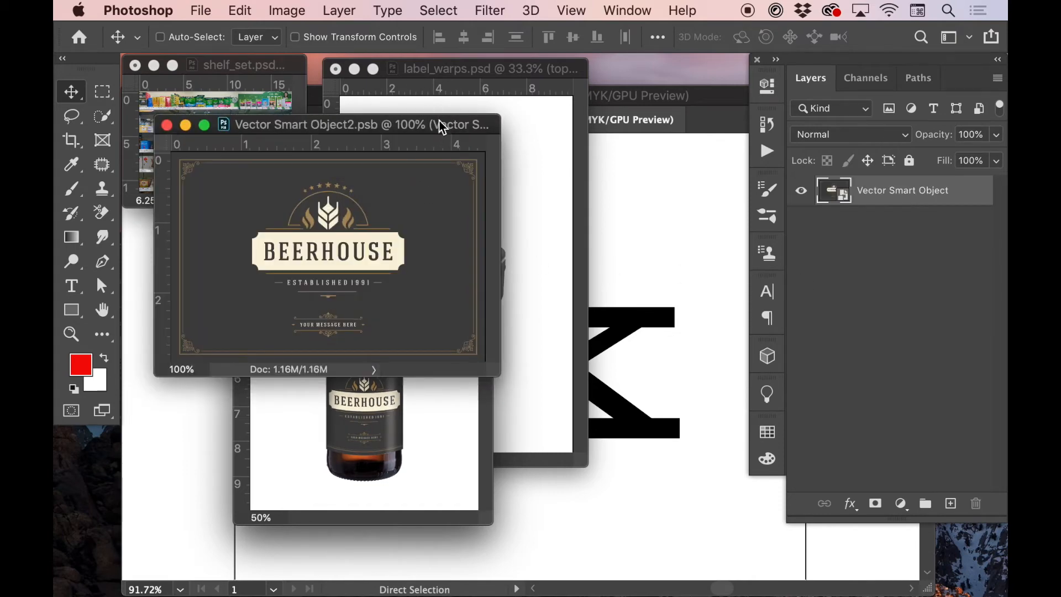
drag(437, 123, 709, 258)
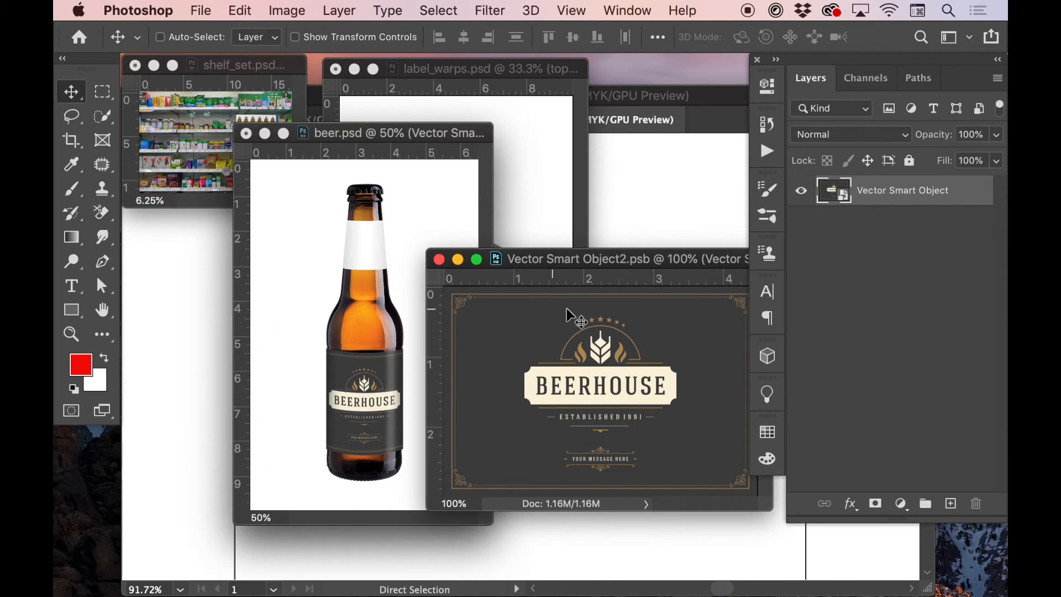
- Examine the custom warp on the bottle's Vector Smart Object label in beer.psd with Free Transform
click(362, 373)
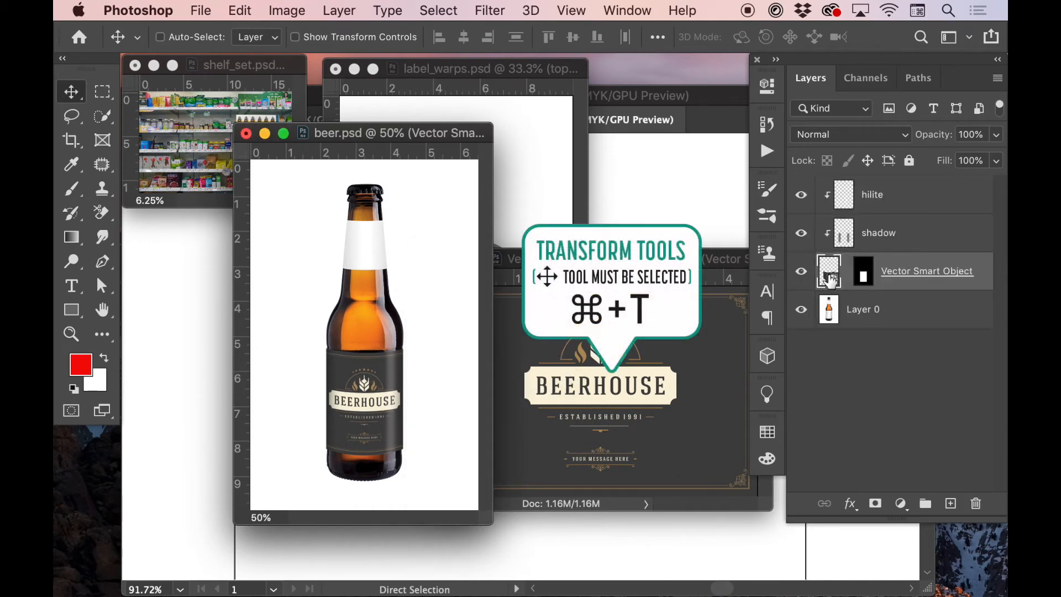
key(super+t)
right_click(366, 410)
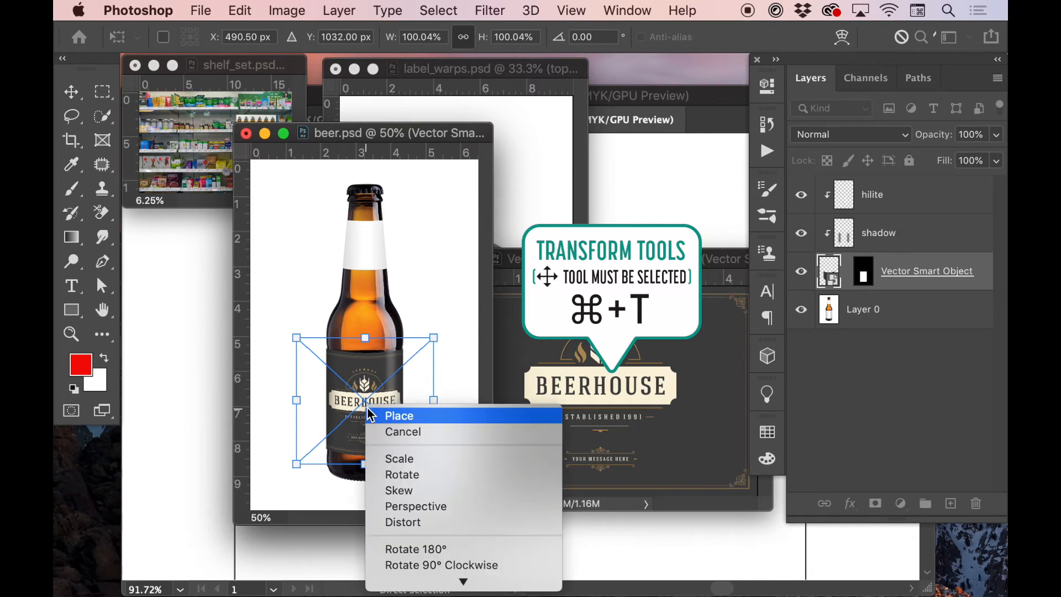
click(399, 476)
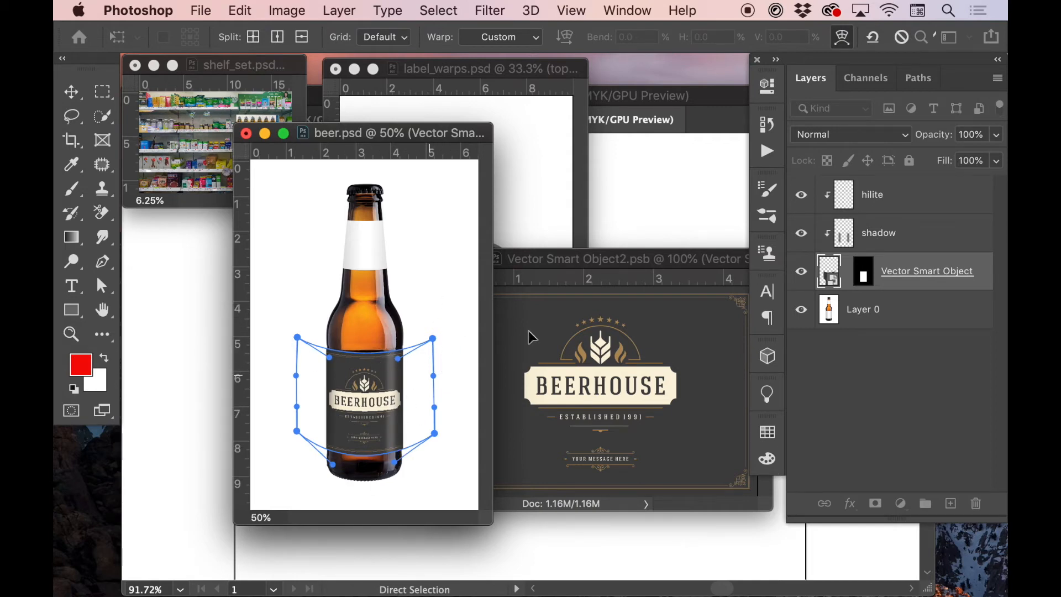
key(Return)
- Open the vector Smart Object nested in Vector Smart Object2.psb for editing in Illustrator, with the whole artboard in view
drag(584, 261, 528, 230)
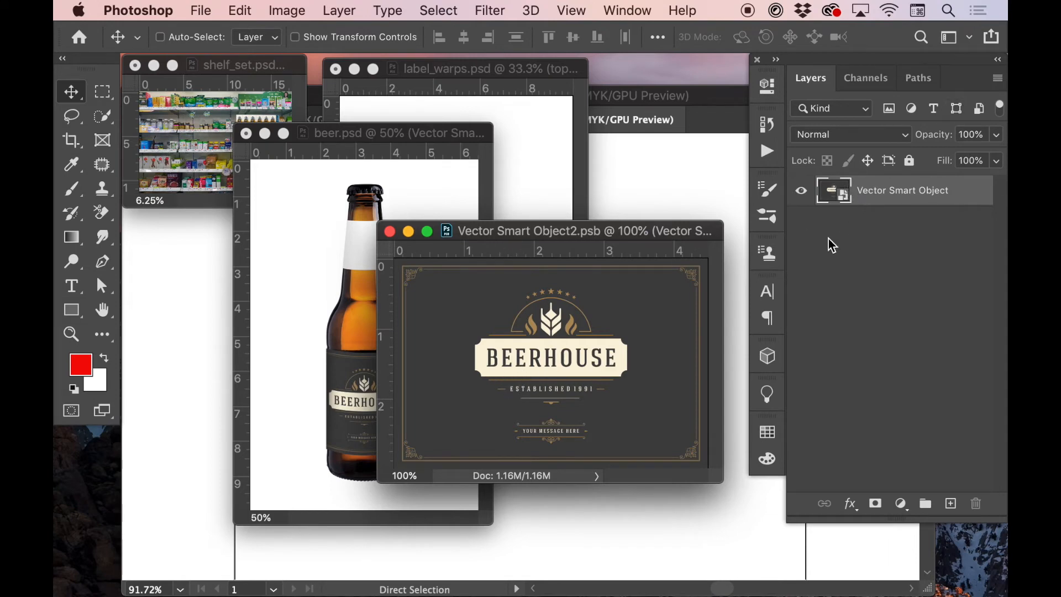
drag(584, 239, 581, 205)
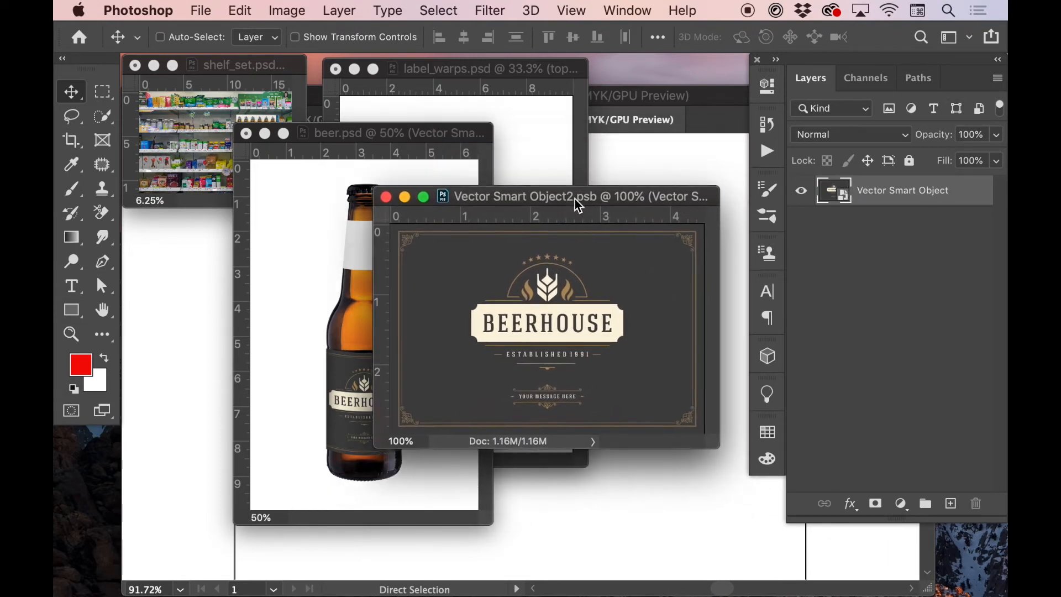
double_click(845, 199)
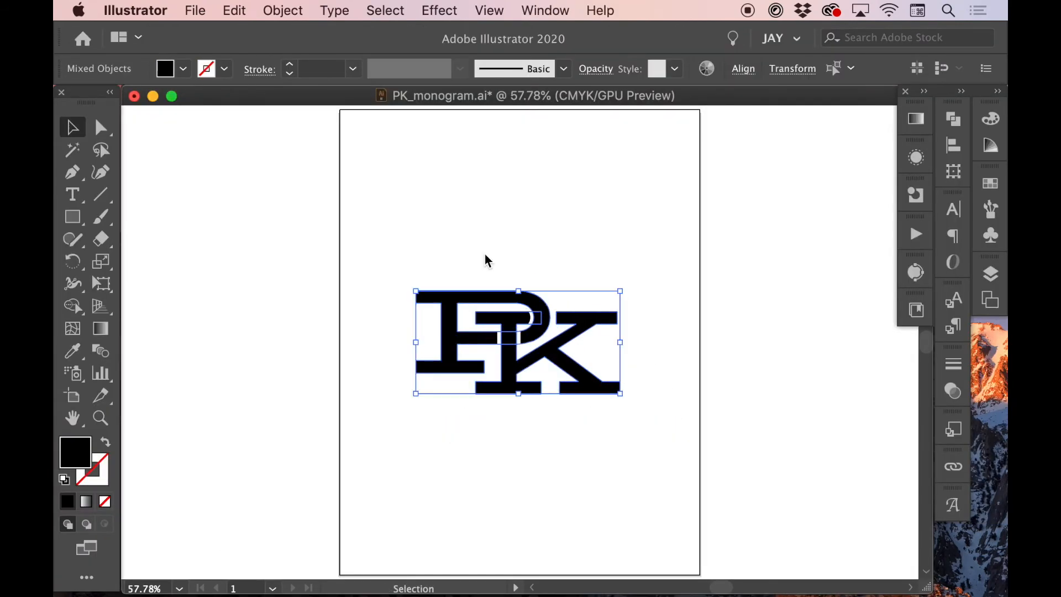
key(a)
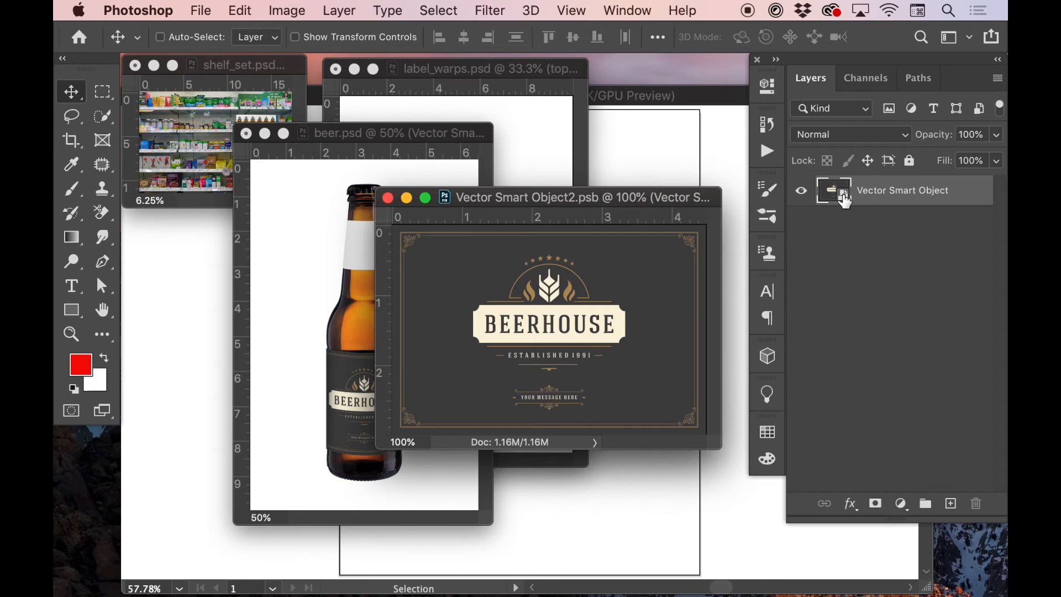
double_click(844, 197)
key(a)
key(super+0)
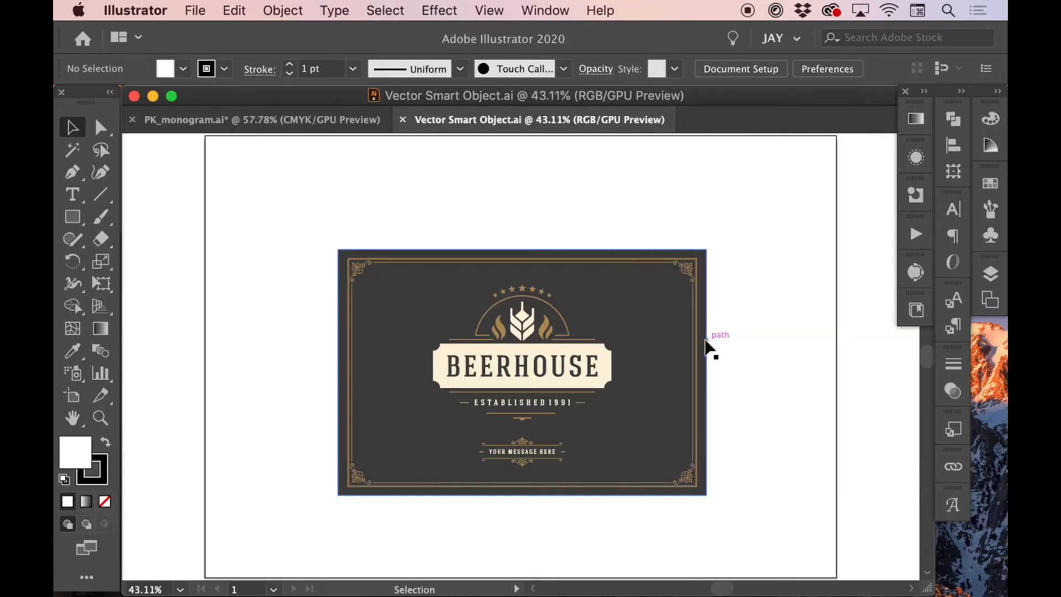
- Recolour the label's background rectangle dark blue (C 100, M 99.61, Y 0, K 2.35) and save Vector Smart Object.ai
key(a)
click(629, 308)
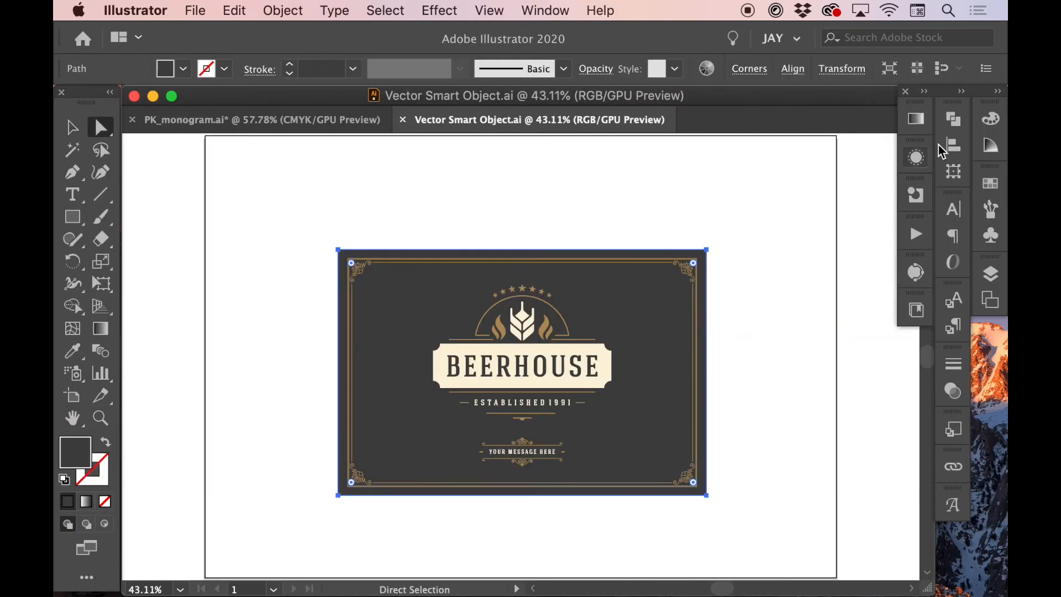
click(990, 119)
click(905, 263)
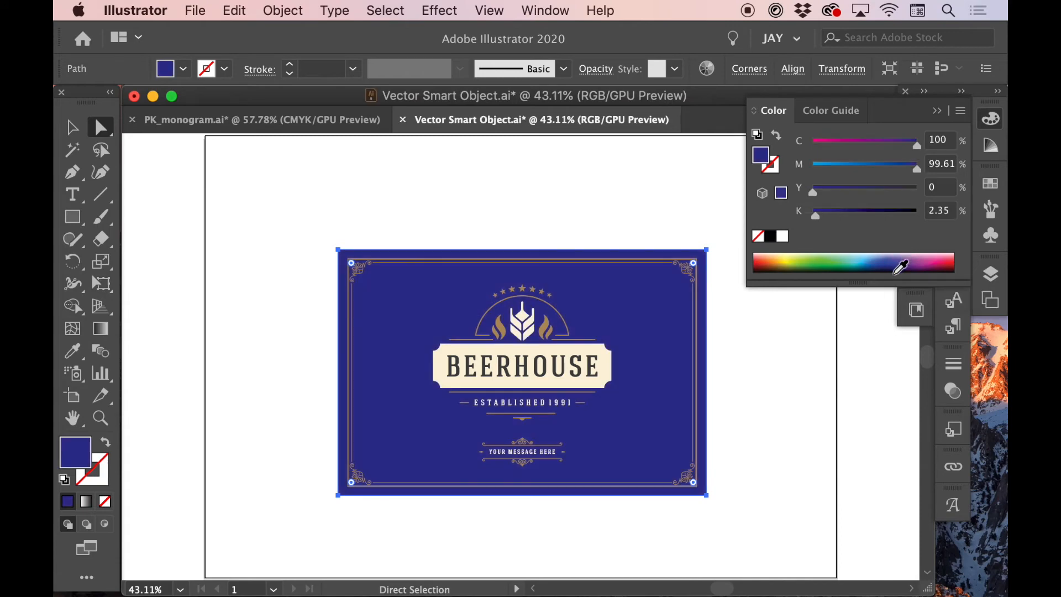
key(v)
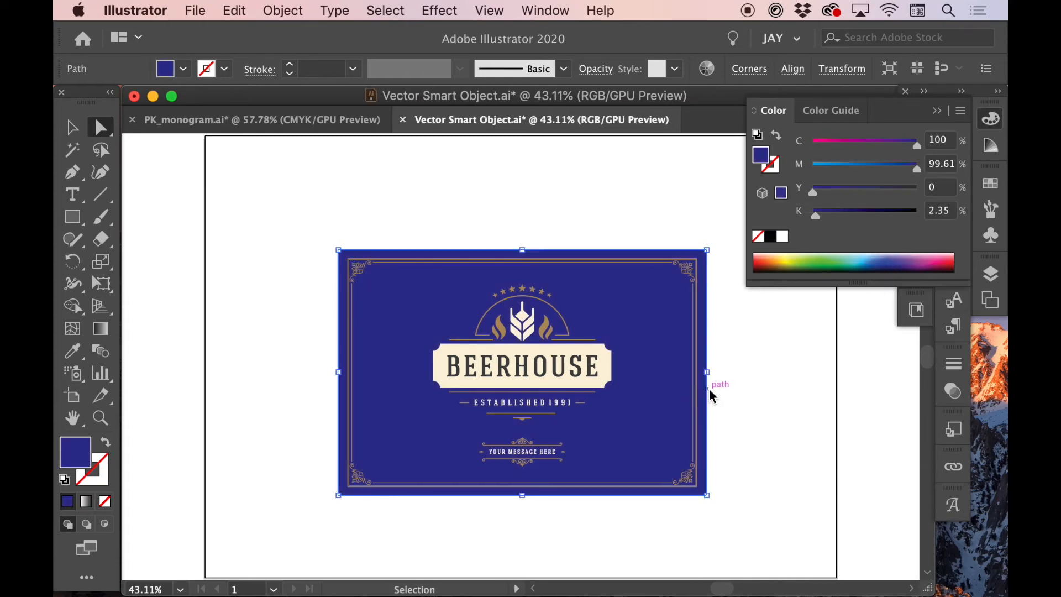
key(super+s)
- Switch to Photoshop, save Vector Smart Object2.psb to update the bottle label, and move its window clear of the bottle
key(super+Tab)
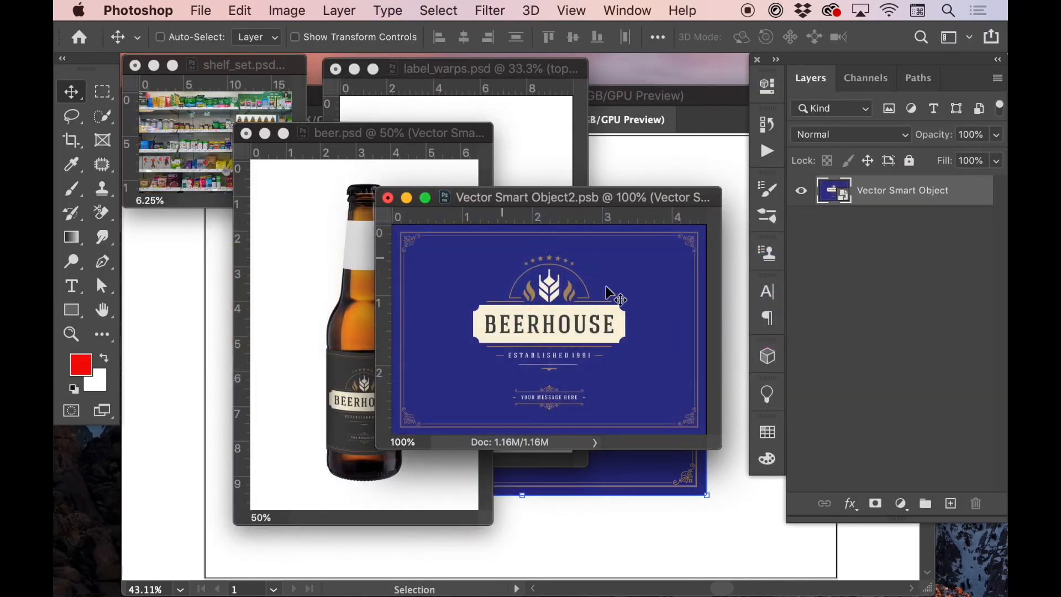
drag(529, 196, 554, 221)
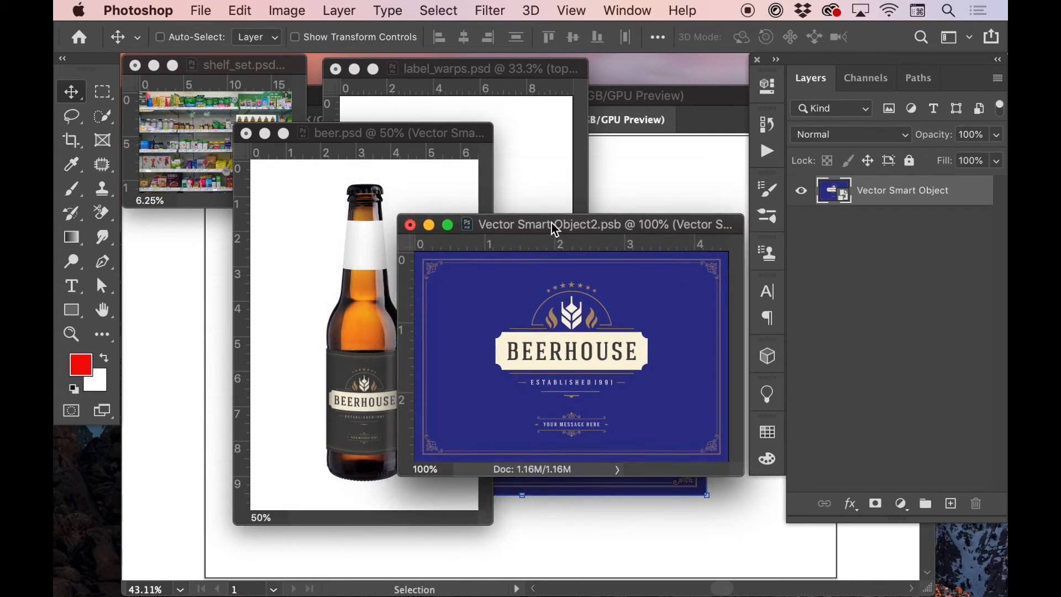
key(super)
key(super+s)
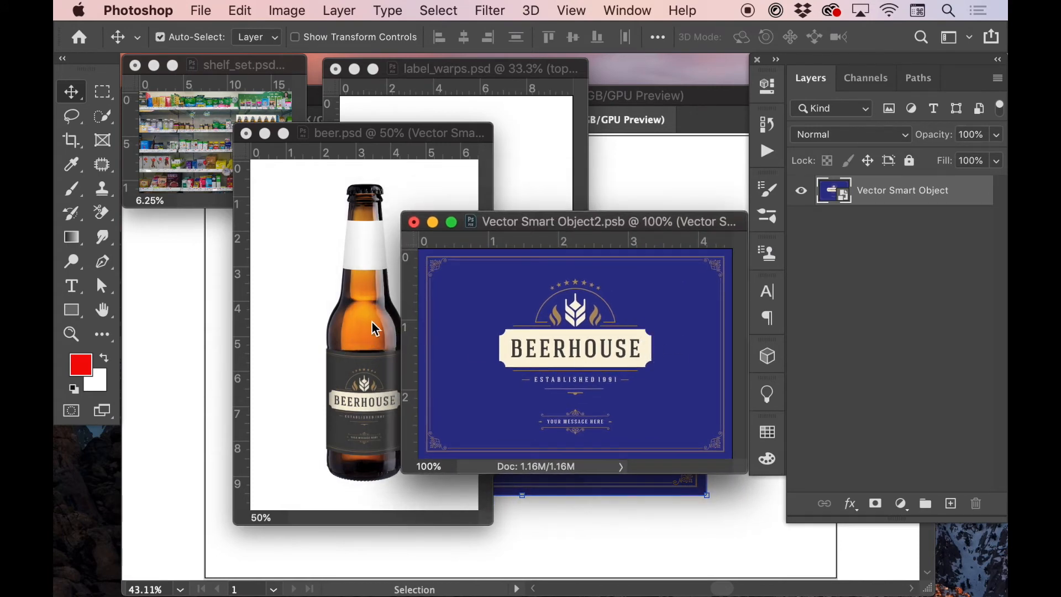
drag(504, 212, 587, 204)
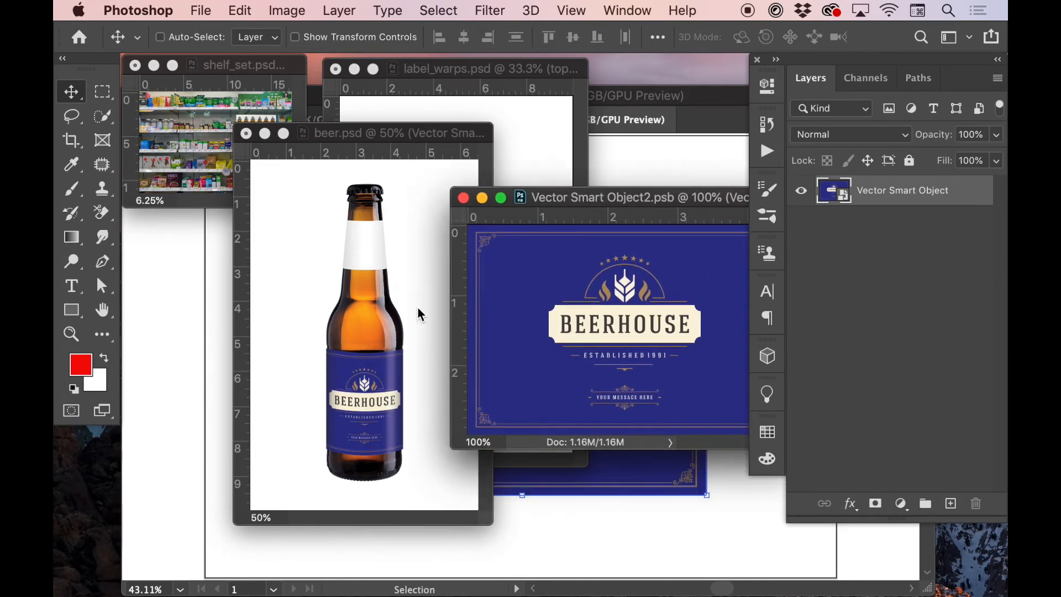
- Duplicate the Vector Smart Object2 label layer twice in beer.psd and position one copy on each side of the bottle's neck
click(362, 406)
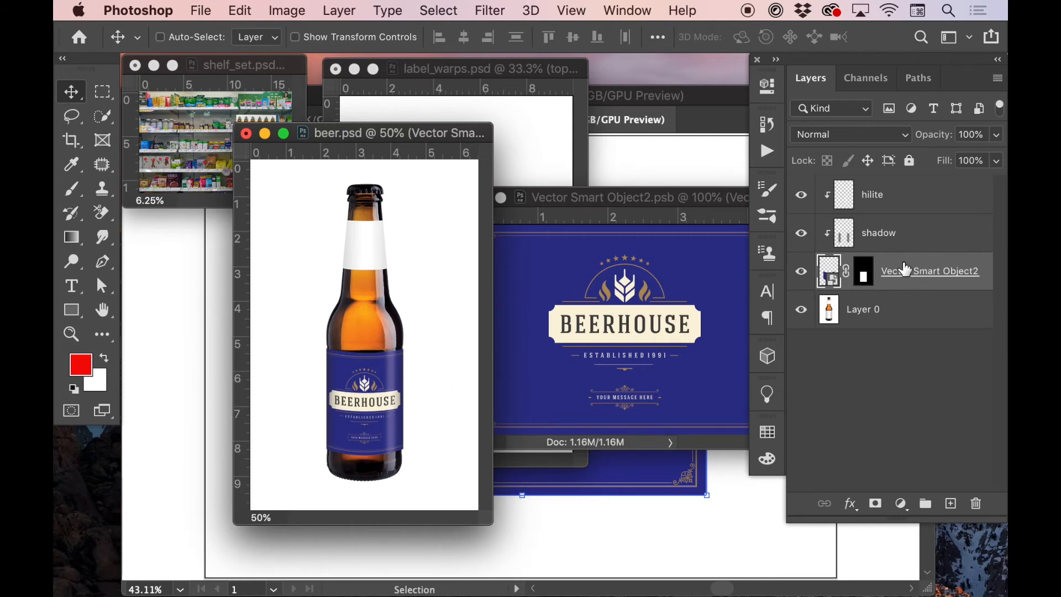
drag(897, 271, 898, 188)
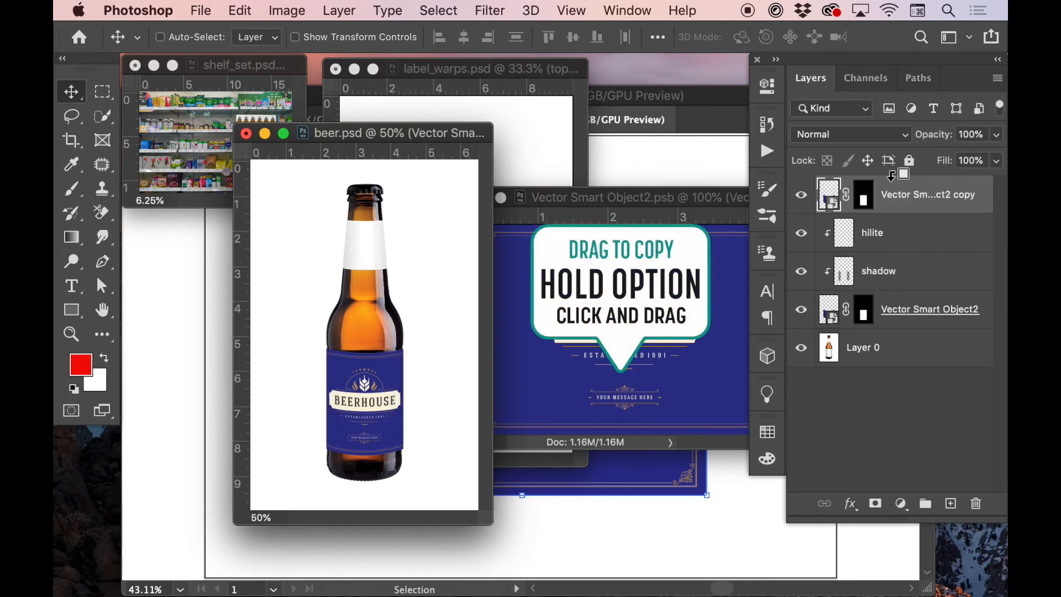
drag(361, 430, 409, 271)
- Reopen the nested vector artwork in Illustrator, recolour its background orange (C 0, M 34.51, Y 100, K 0) and save it
click(667, 200)
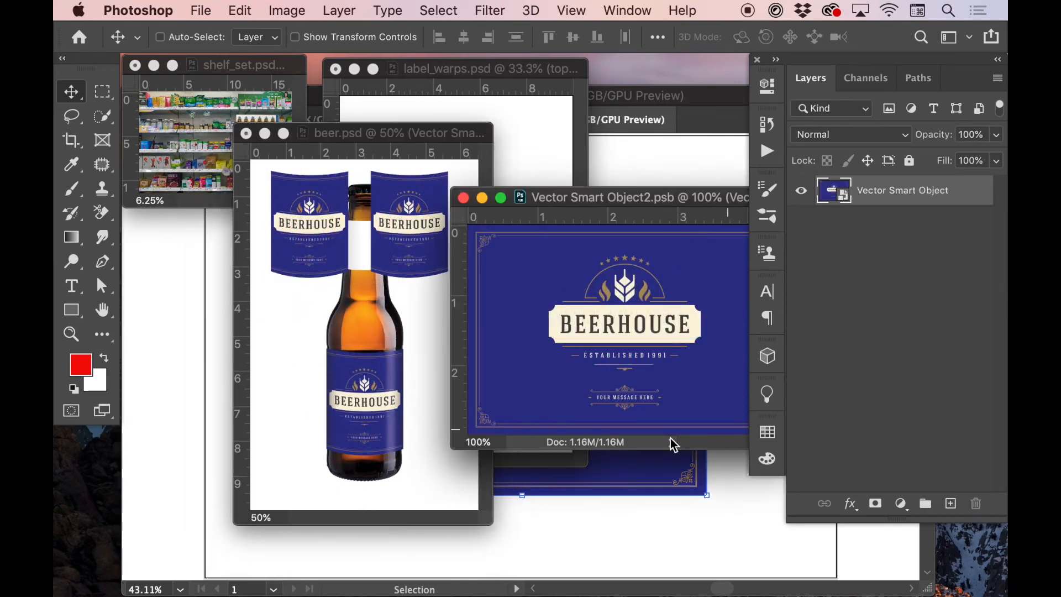
double_click(848, 197)
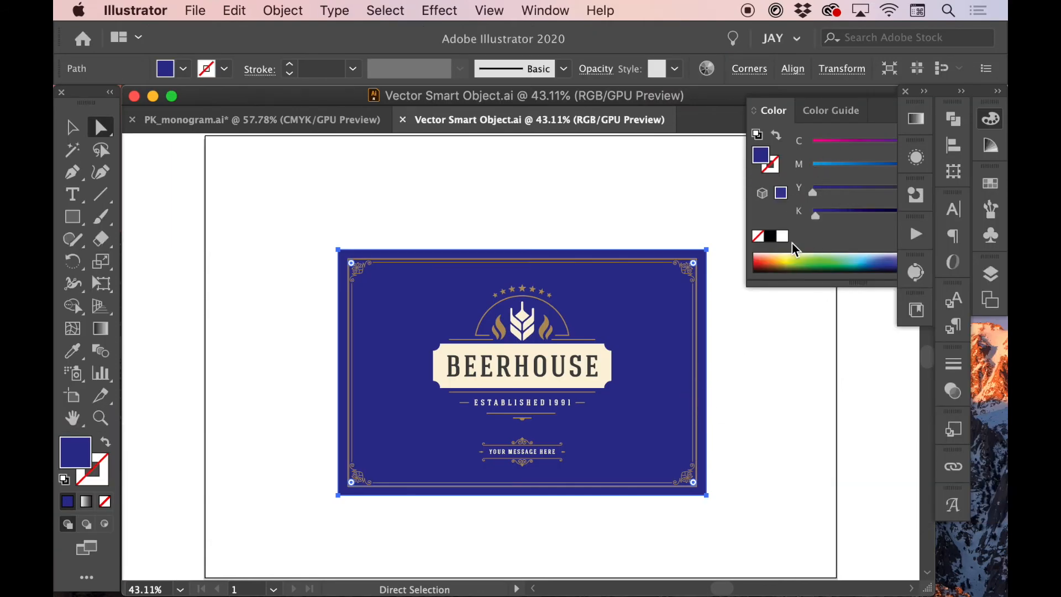
click(776, 263)
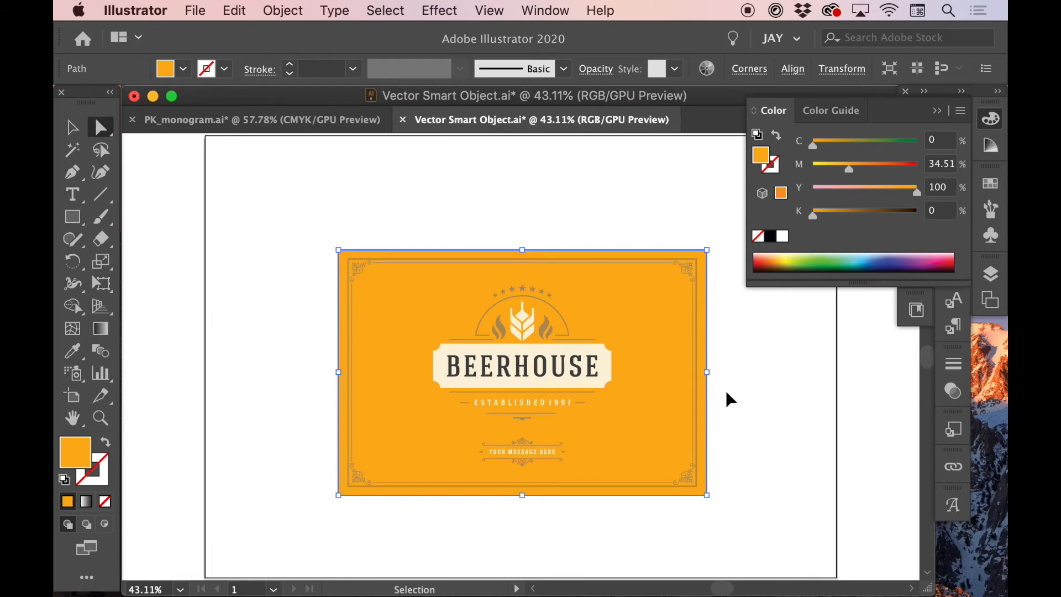
key(super+s)
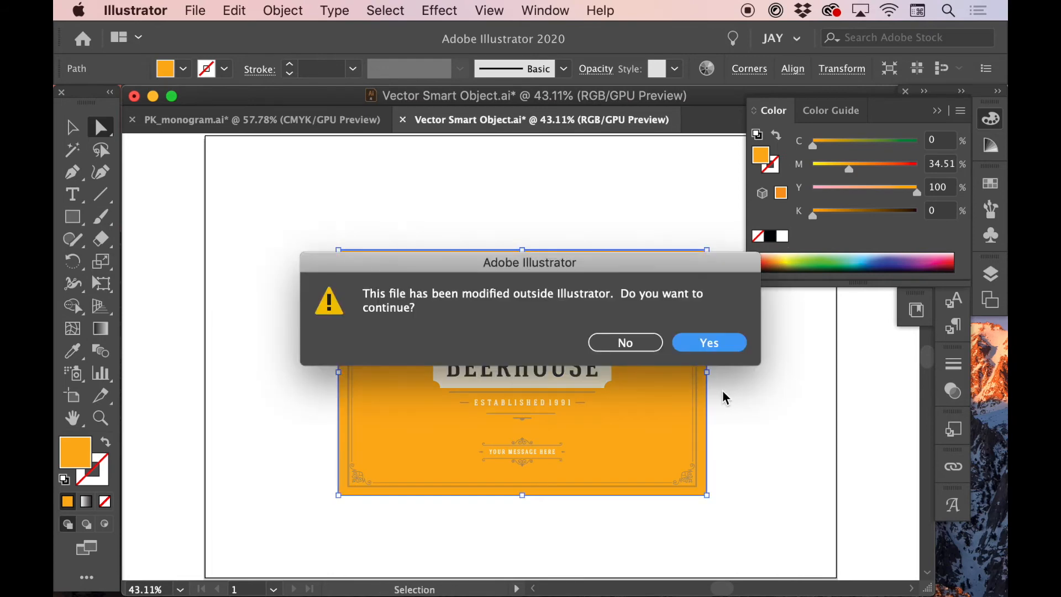
click(714, 349)
- Switch to Photoshop, save Vector Smart Object2.psb to update every label in beer.psd, and close the .psb document
key(super+Tab)
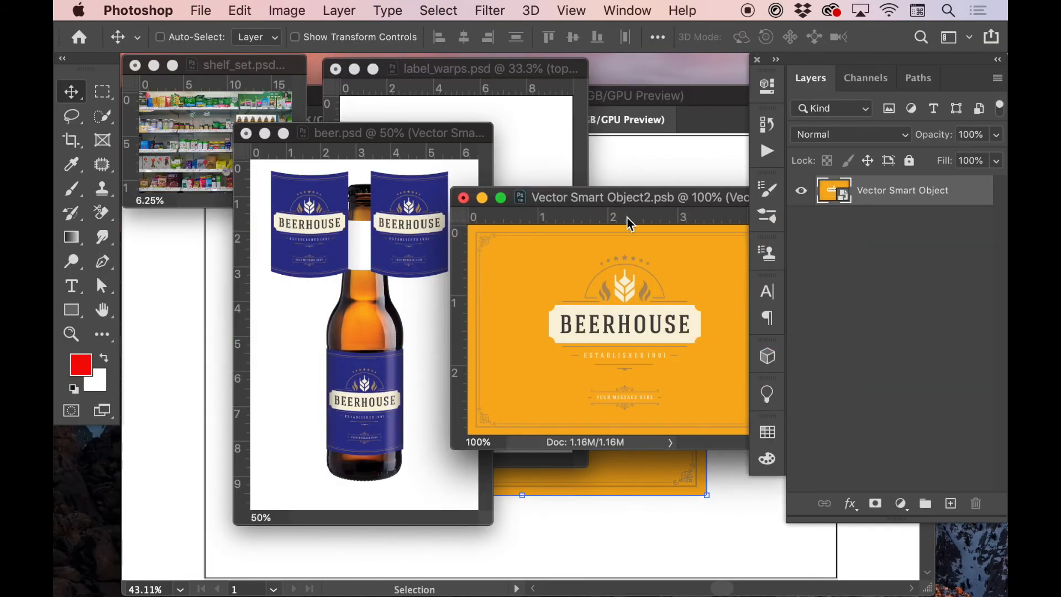
drag(632, 204, 597, 235)
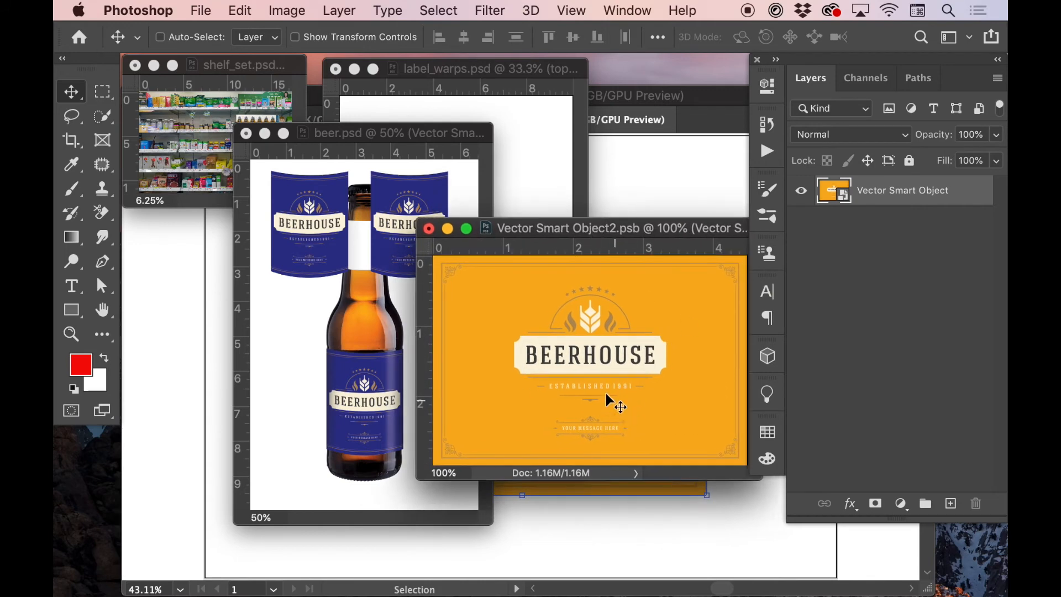
key(super)
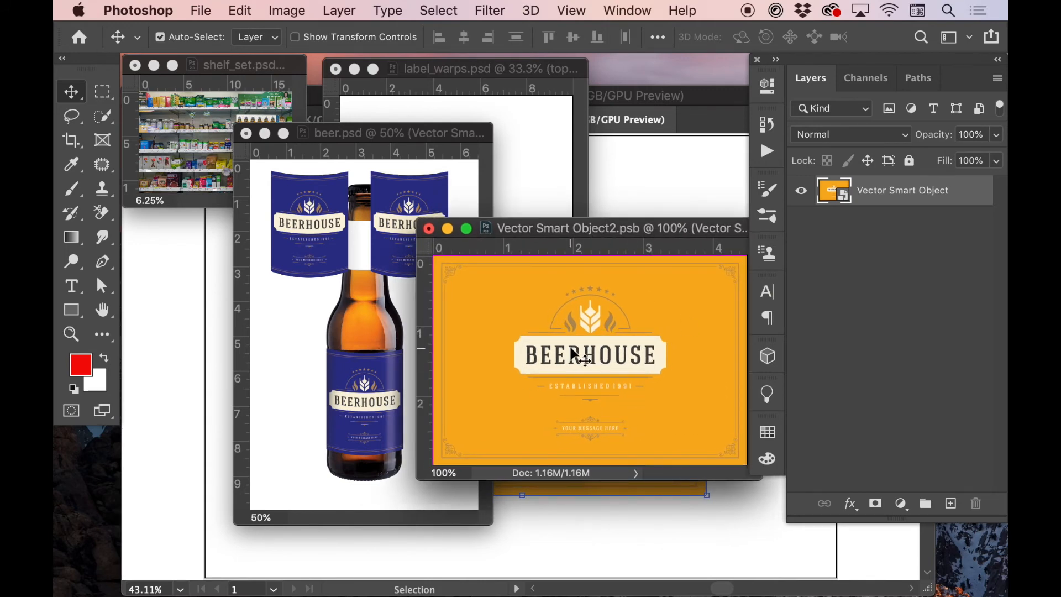
key(super+s)
drag(517, 232, 619, 231)
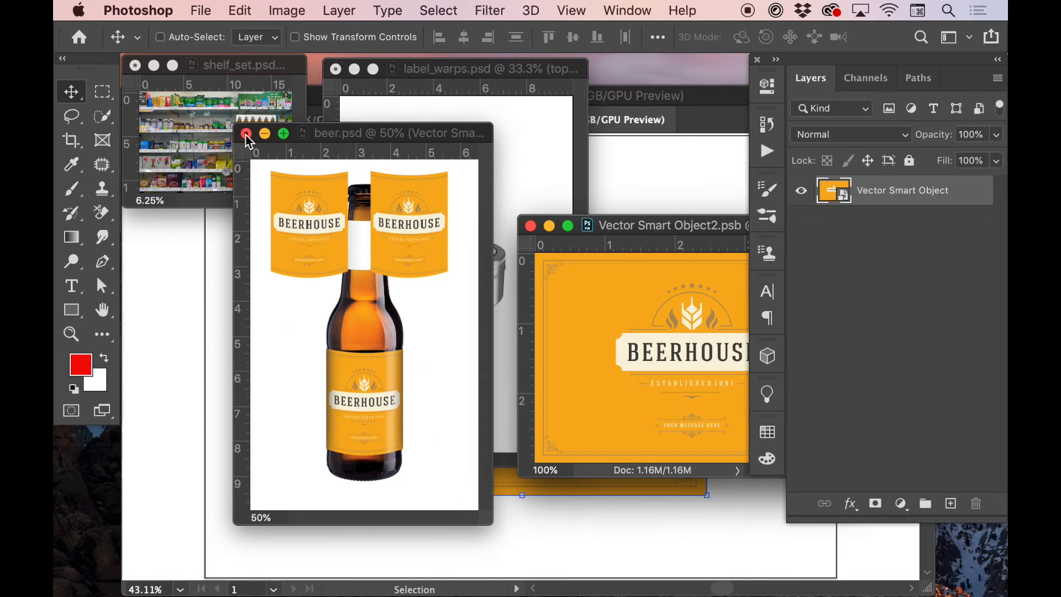
drag(641, 226, 429, 275)
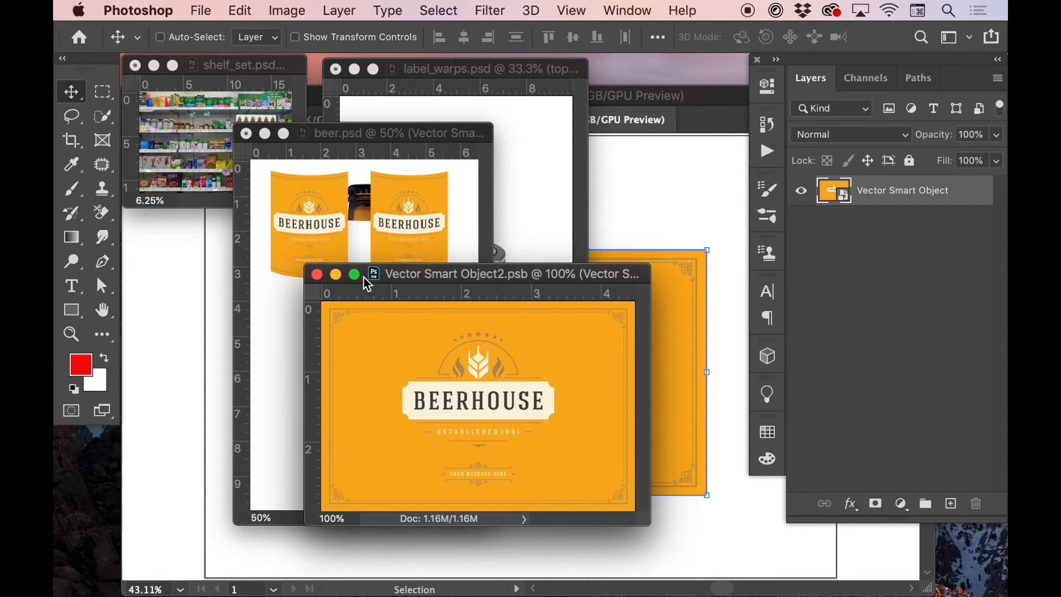
click(318, 275)
- Examine shelf_set.psd at 25% and compare its linked design Smart Object layer with the label layers in beer.psd
click(238, 99)
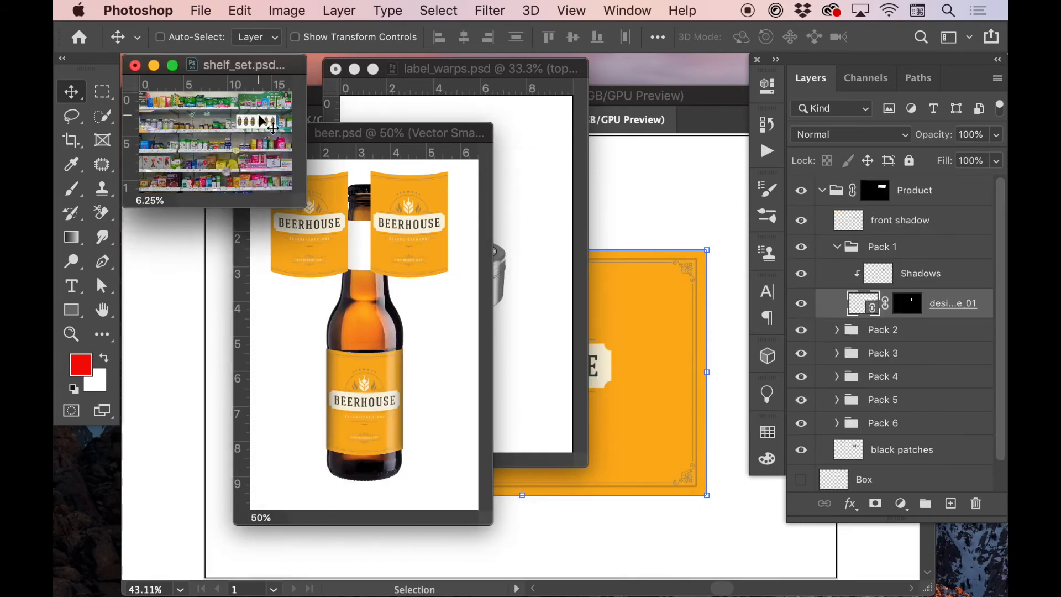
key(super+equal)
key(super+equal)
key(super+equal)
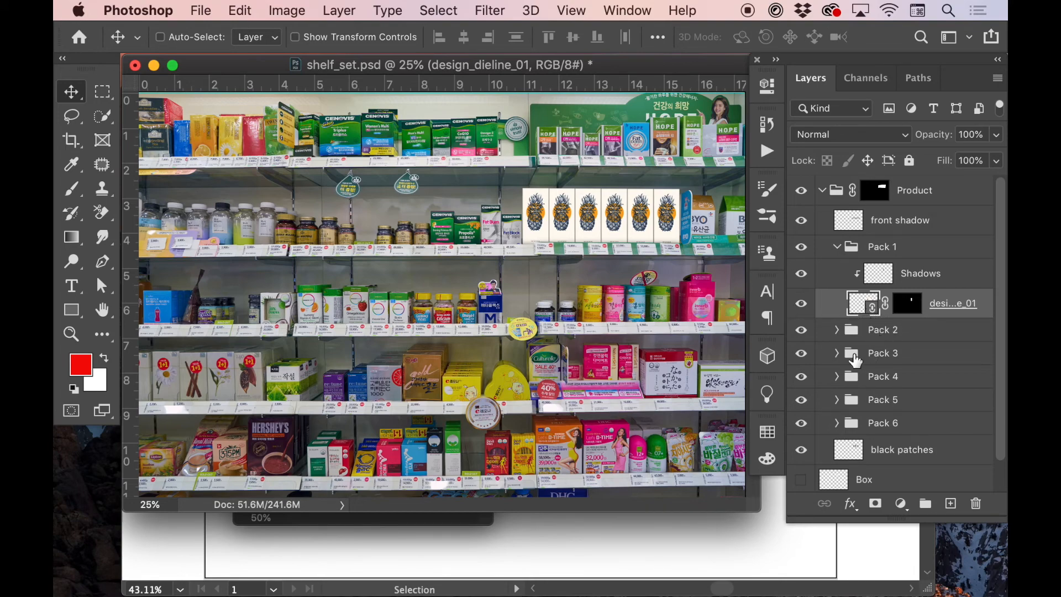
click(394, 524)
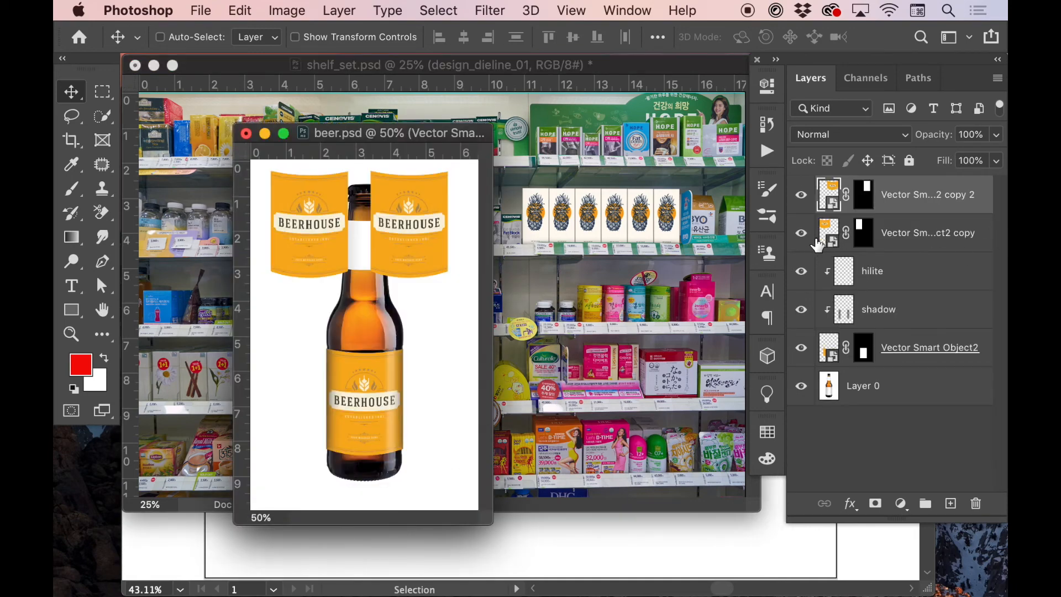
click(597, 70)
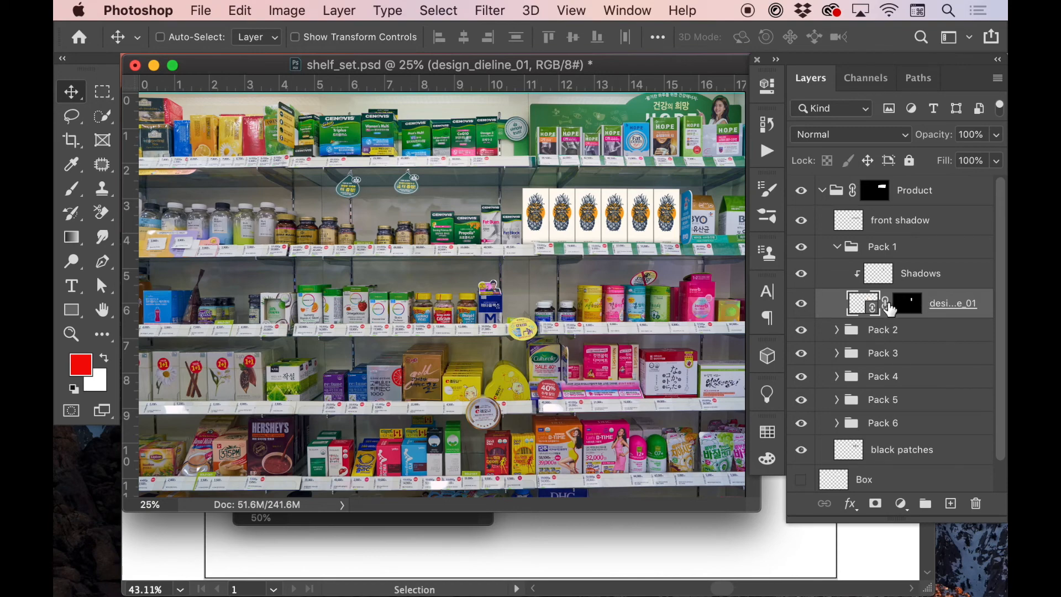
- Relink the Pack 1 design Smart Object to design_dieline_02.png, and undo and redo the swap to compare both box designs
right_click(954, 299)
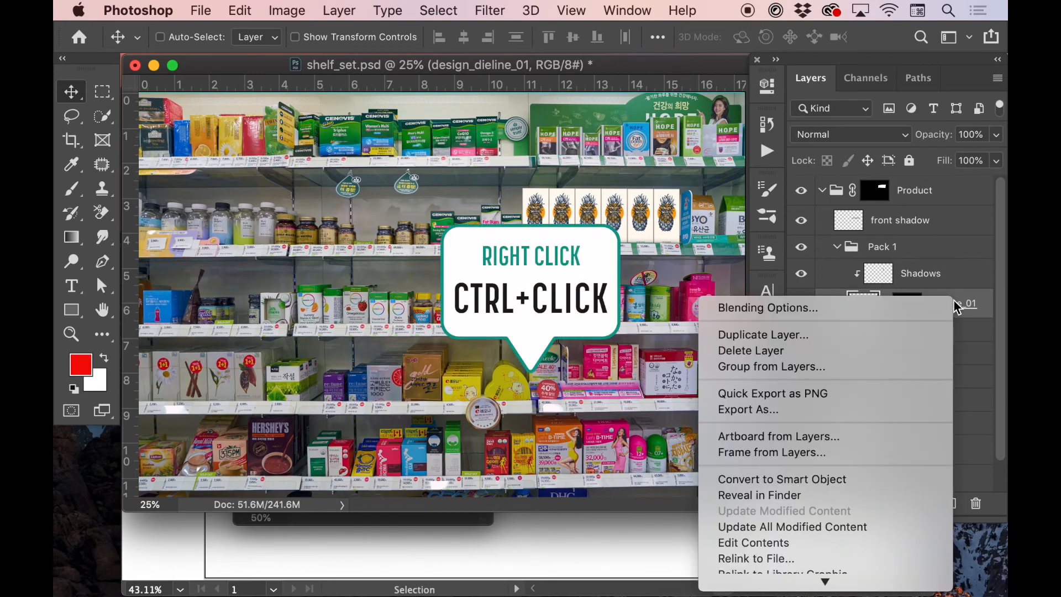
click(748, 559)
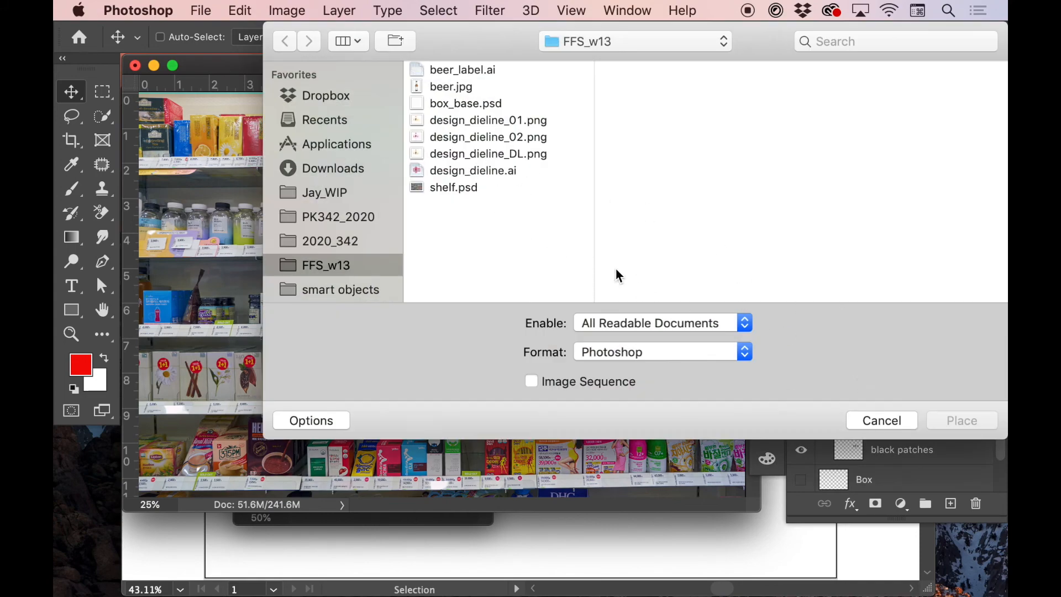
click(469, 139)
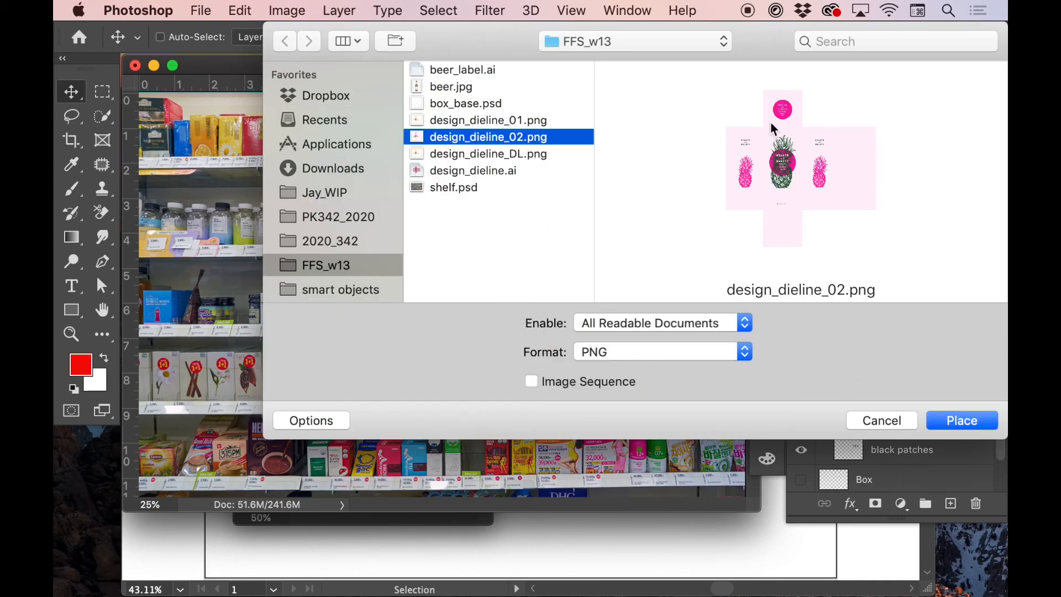
click(972, 423)
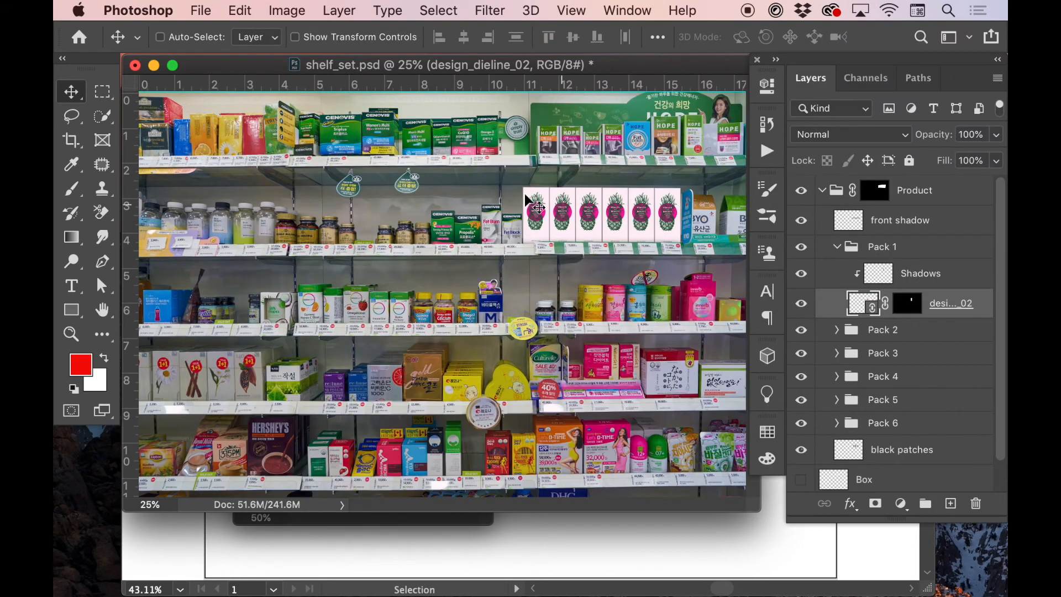
key(super+z)
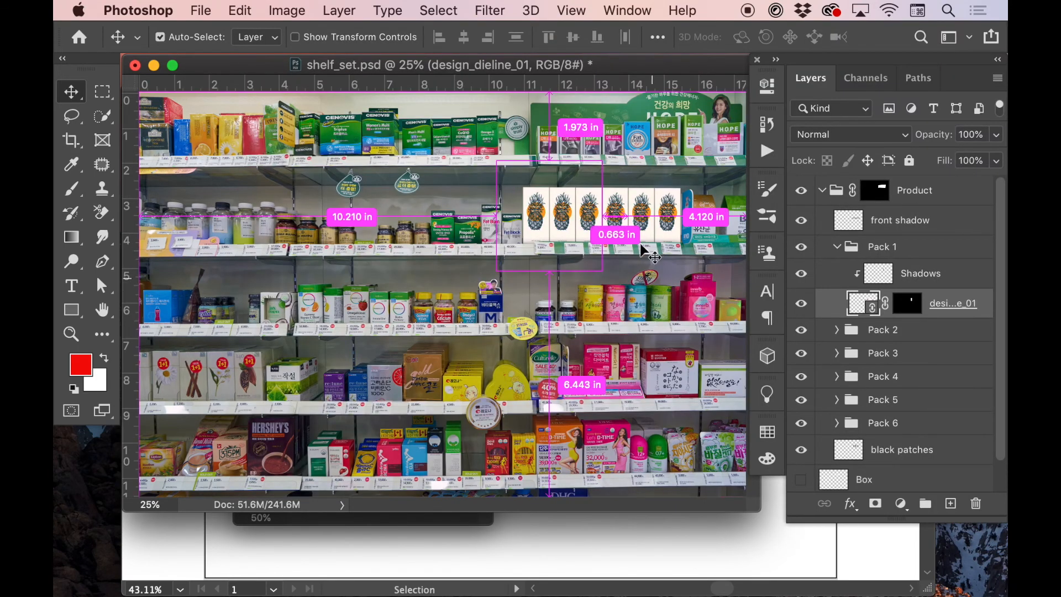
key(super+shift+z)
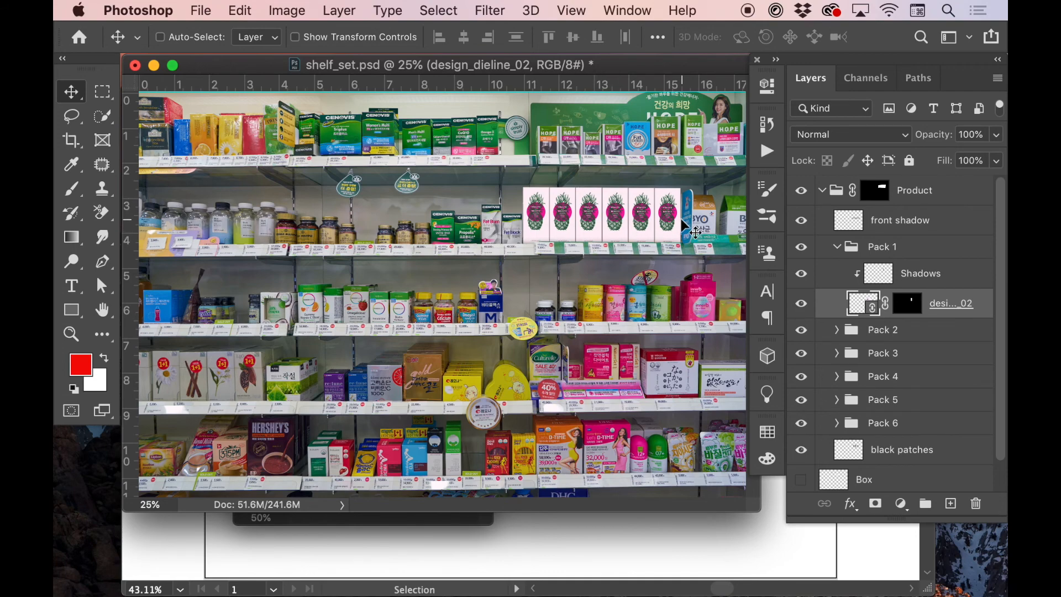
- Collapse the Pack 1 group and place design_dieline_01.png as a linked Smart Object above the Product group in shelf_set.psd
key(super+minus)
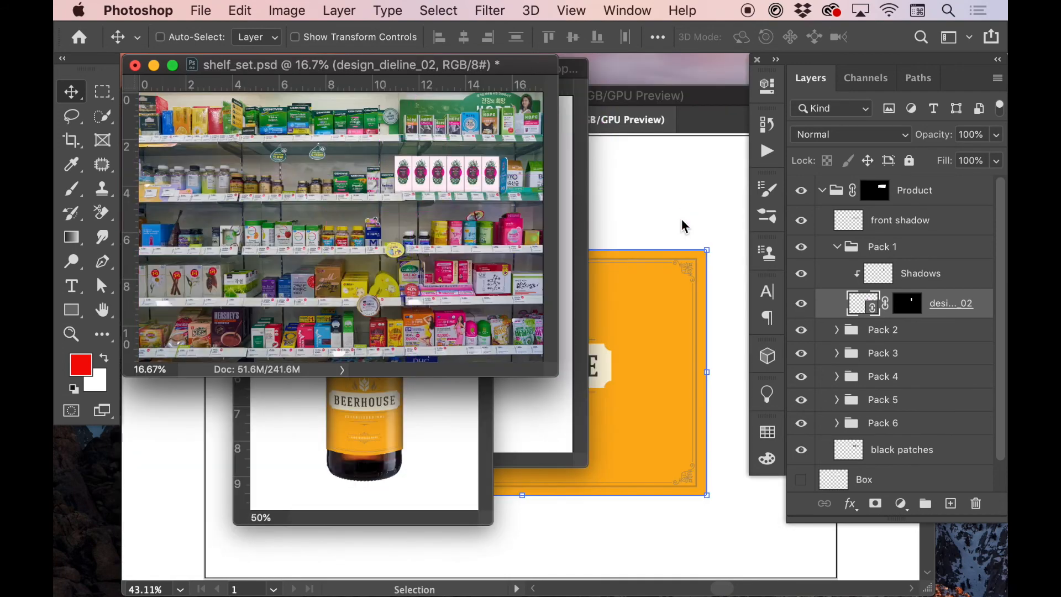
drag(514, 77, 555, 166)
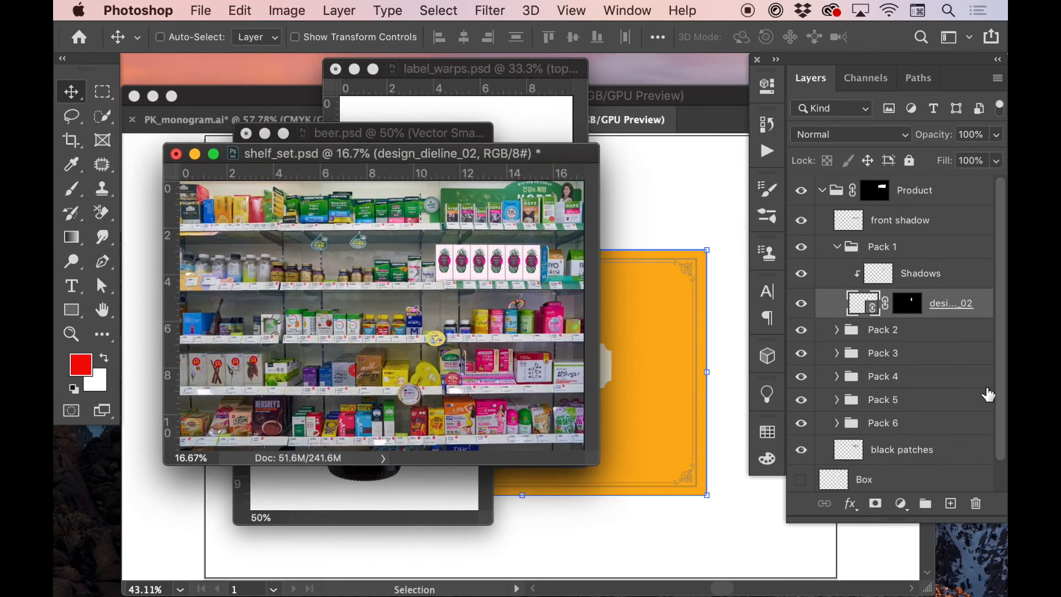
click(837, 247)
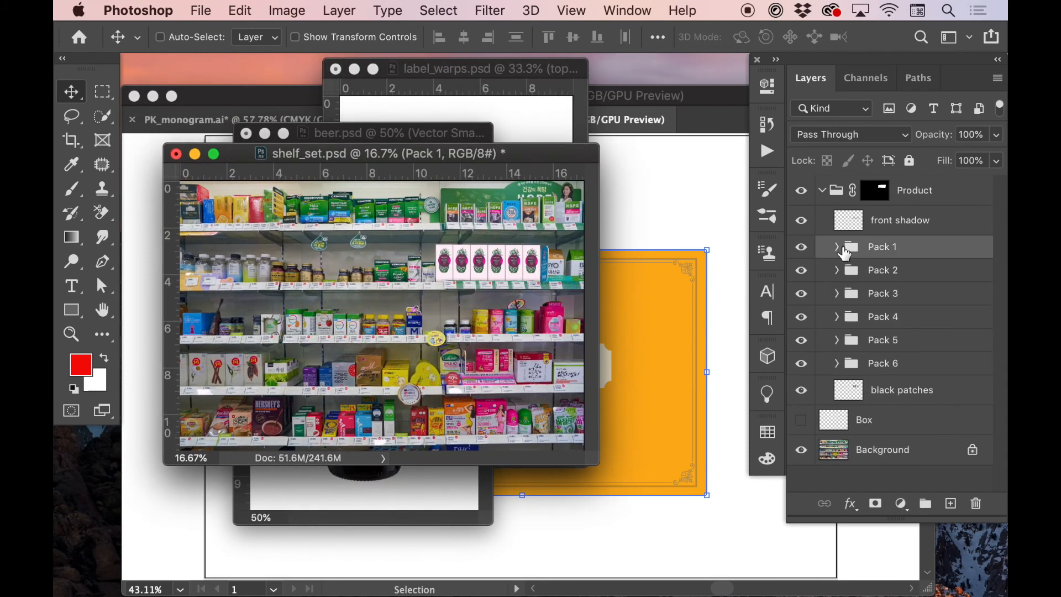
click(892, 223)
click(200, 11)
click(249, 157)
click(193, 9)
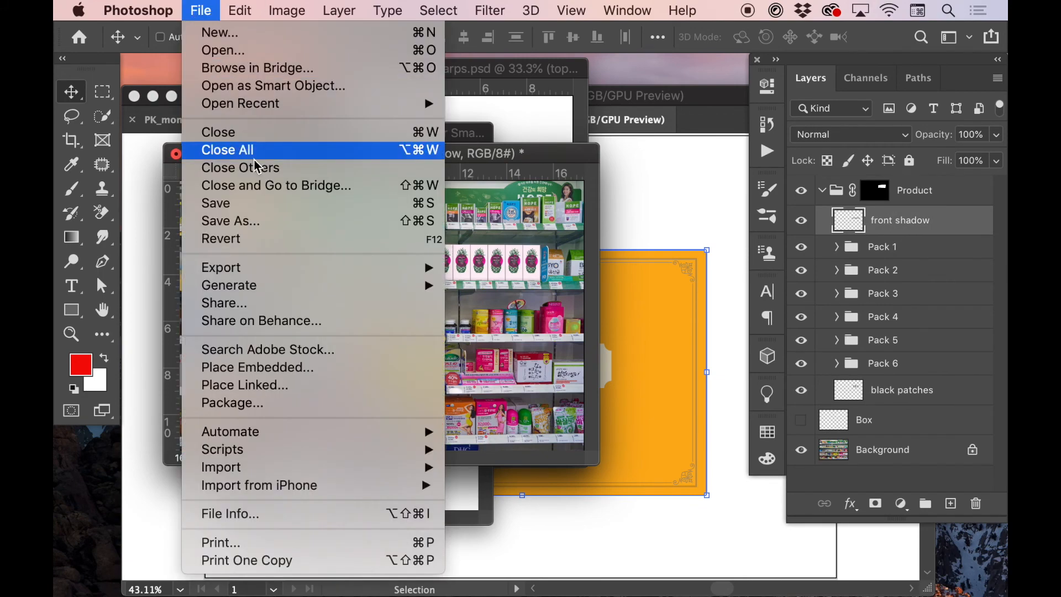
click(257, 390)
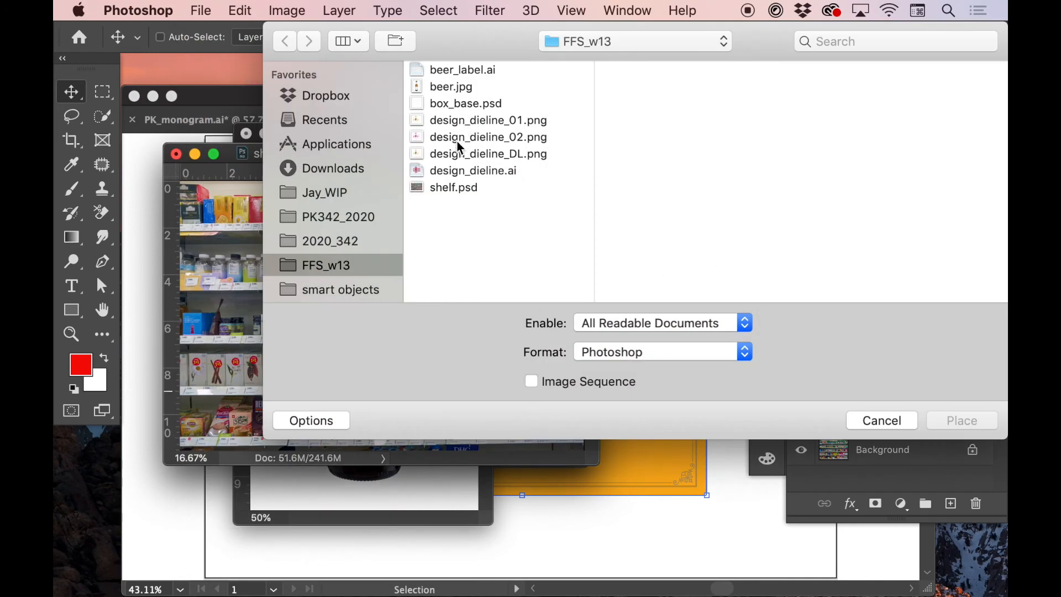
drag(468, 29, 502, 3)
click(504, 120)
click(988, 421)
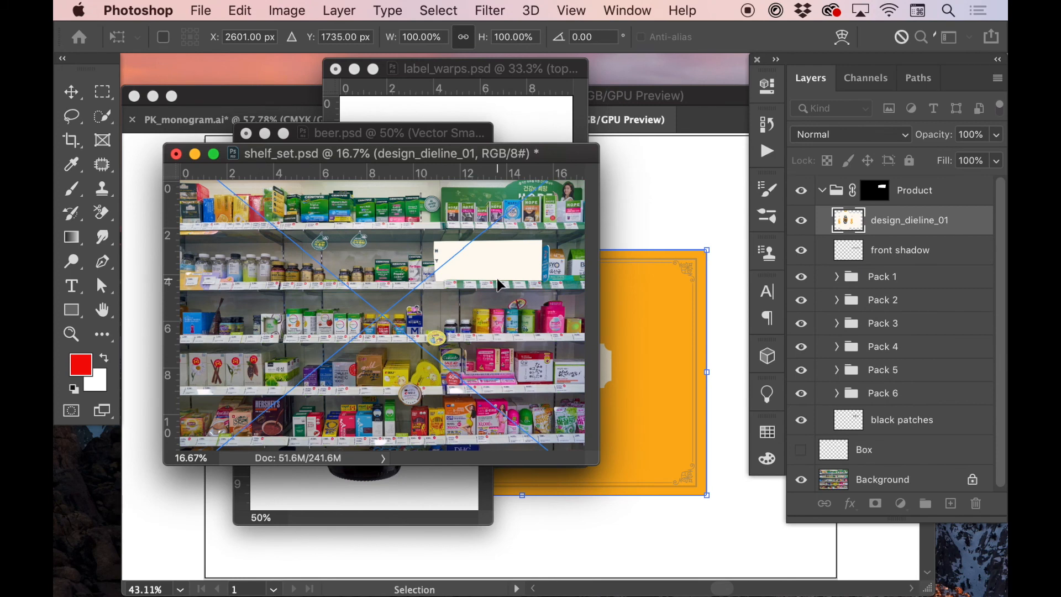
key(Return)
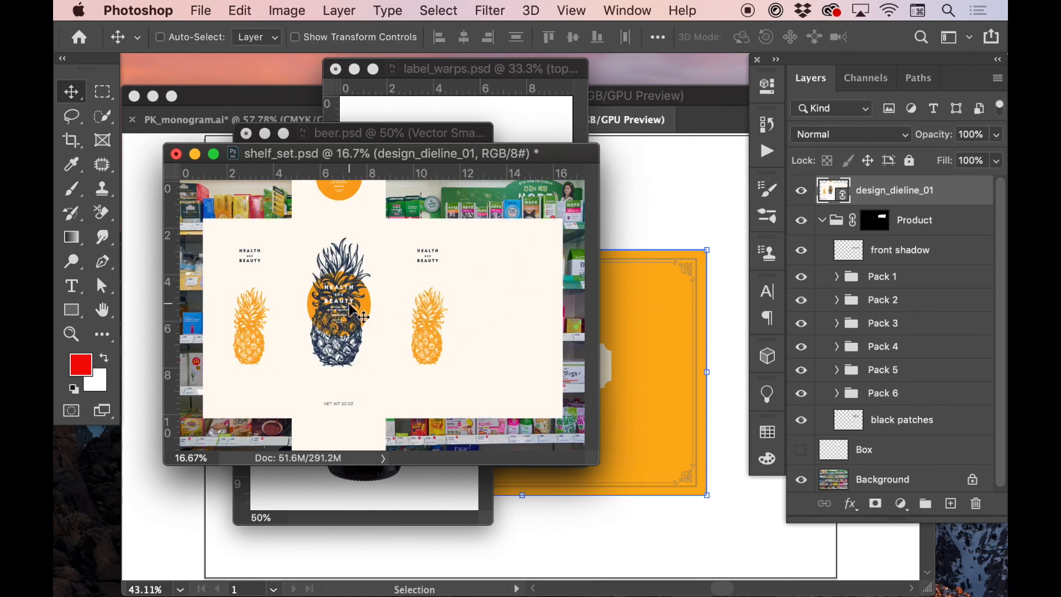
- Mask the design_dieline_01 layer down to a rectangular selection around the dieline's central front panel
key(m)
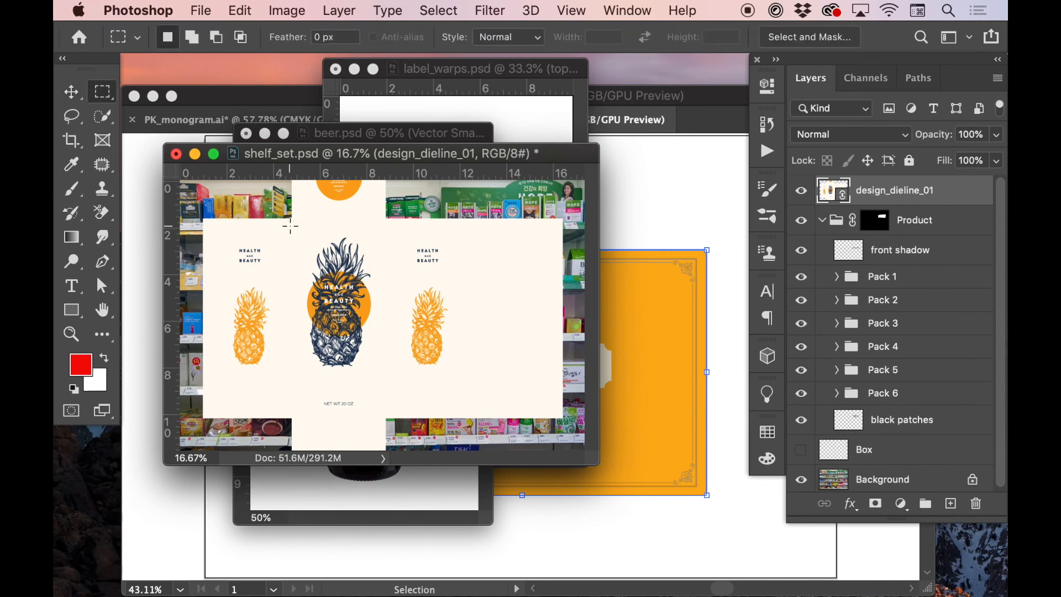
drag(293, 222, 387, 419)
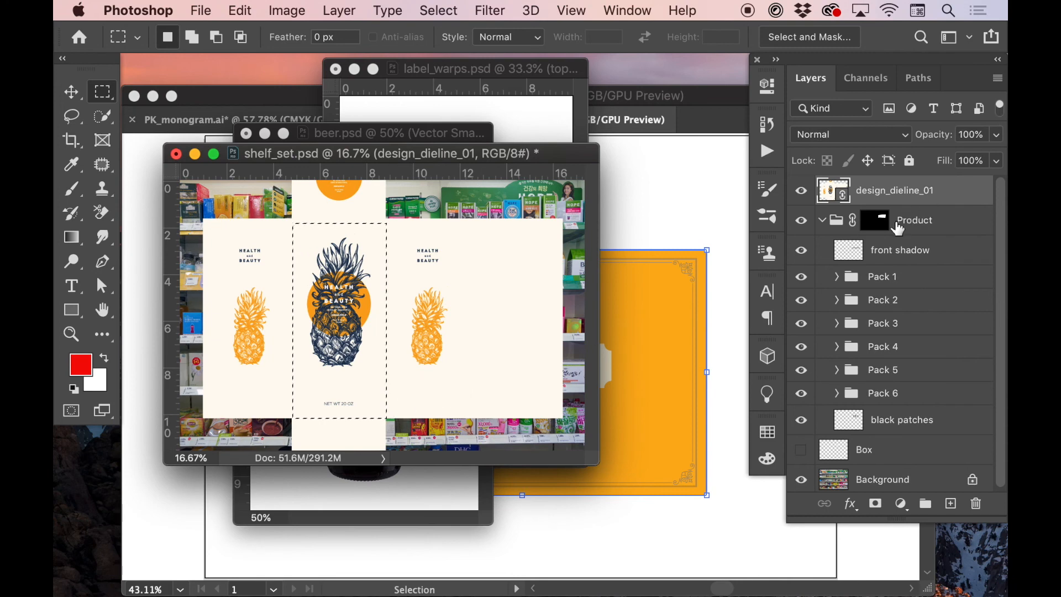
click(875, 504)
- Scale the masked design_dieline_01 box front proportionally to 22% width and height
key(super+t)
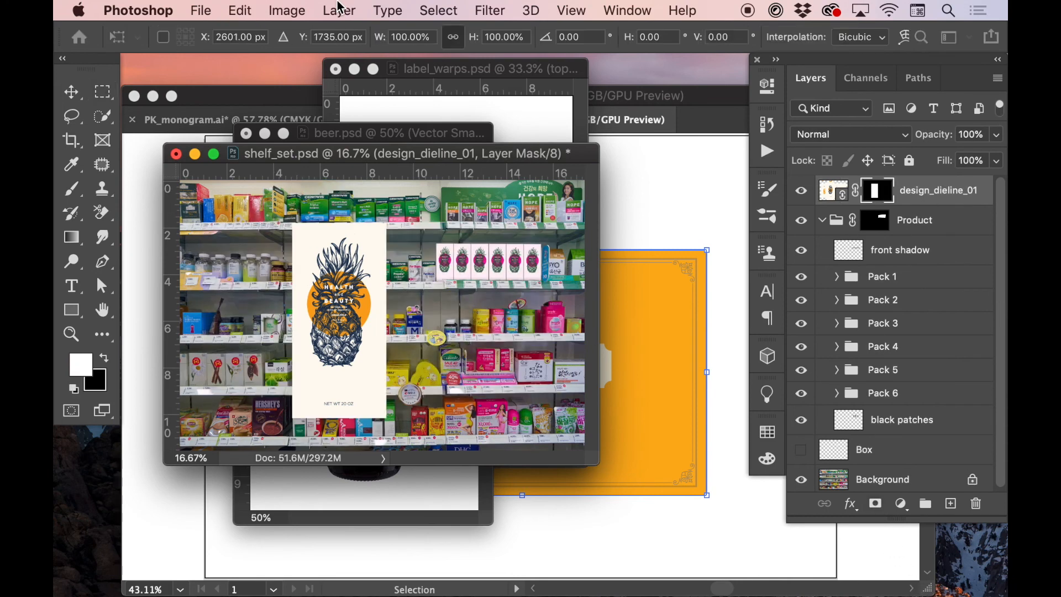
drag(471, 42, 397, 45)
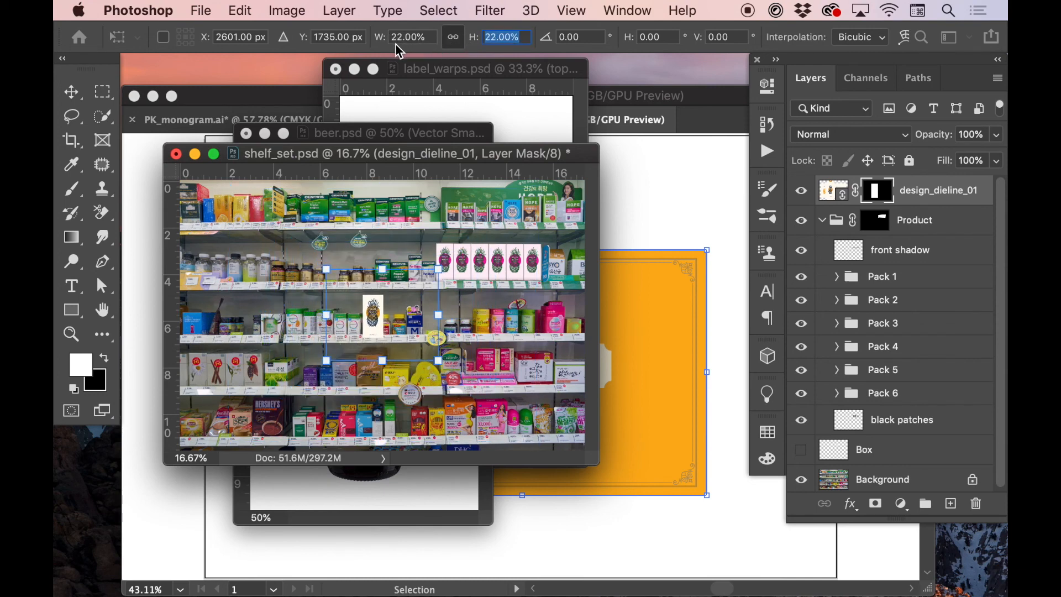
key(Return)
key(m)
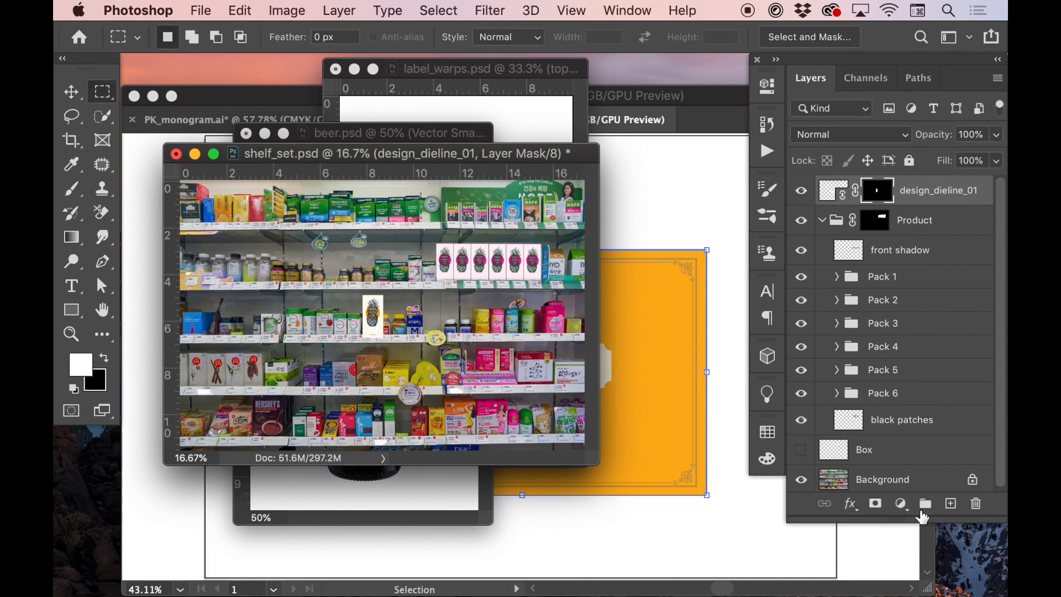
- Add a Bevel & Emboss effect to the box front with Size 2 px and shadow opacity 16%
click(851, 504)
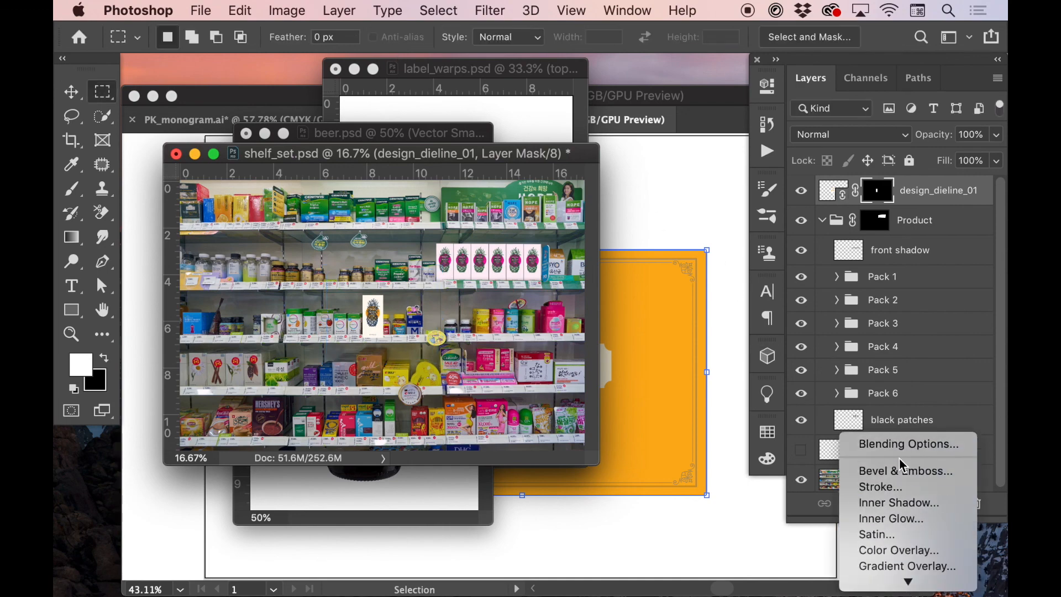
click(901, 472)
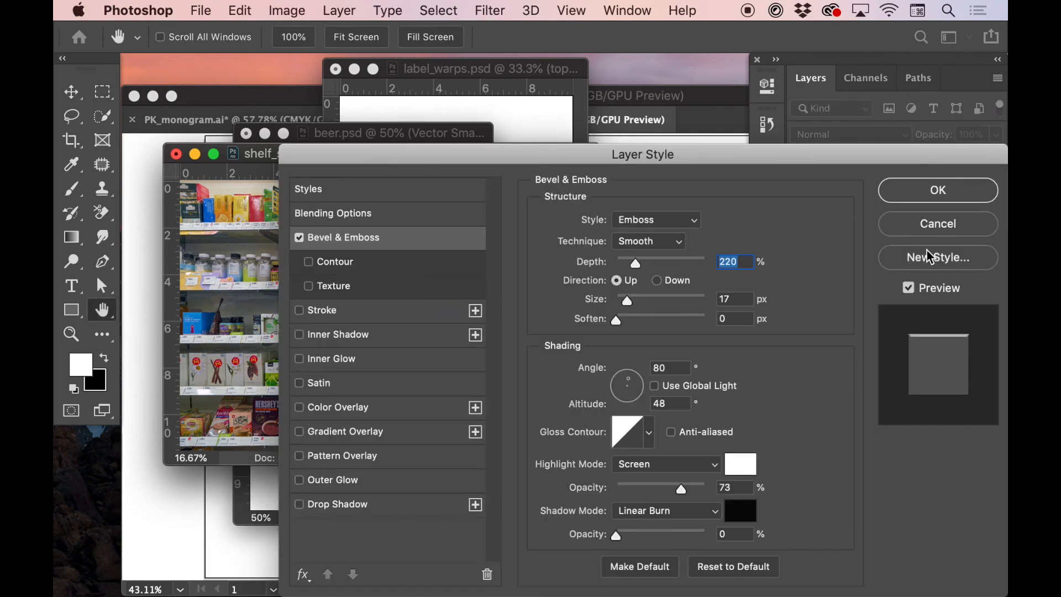
drag(599, 159, 691, 168)
drag(719, 312, 708, 312)
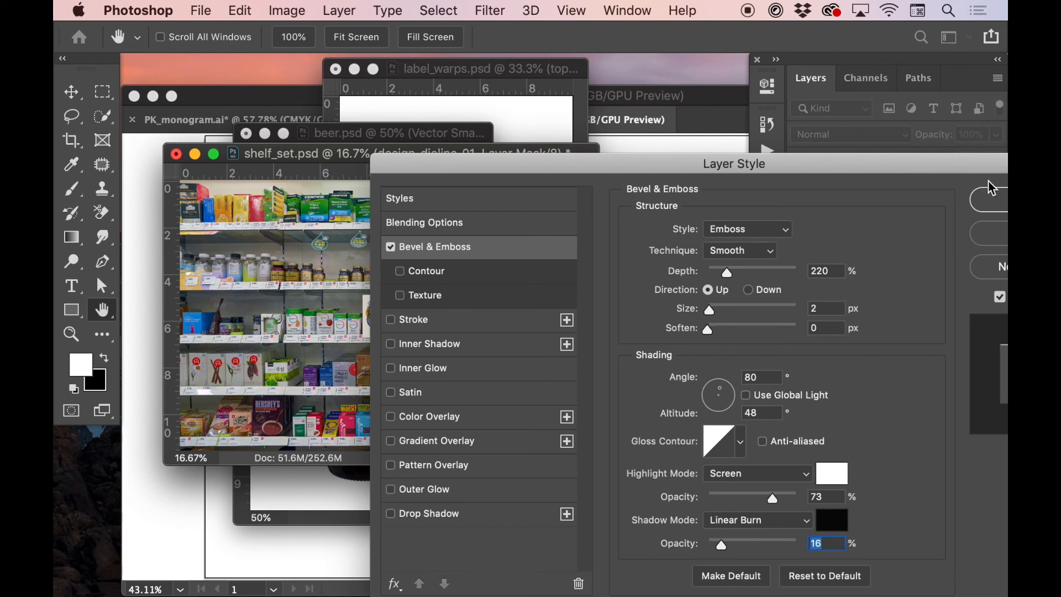
click(985, 202)
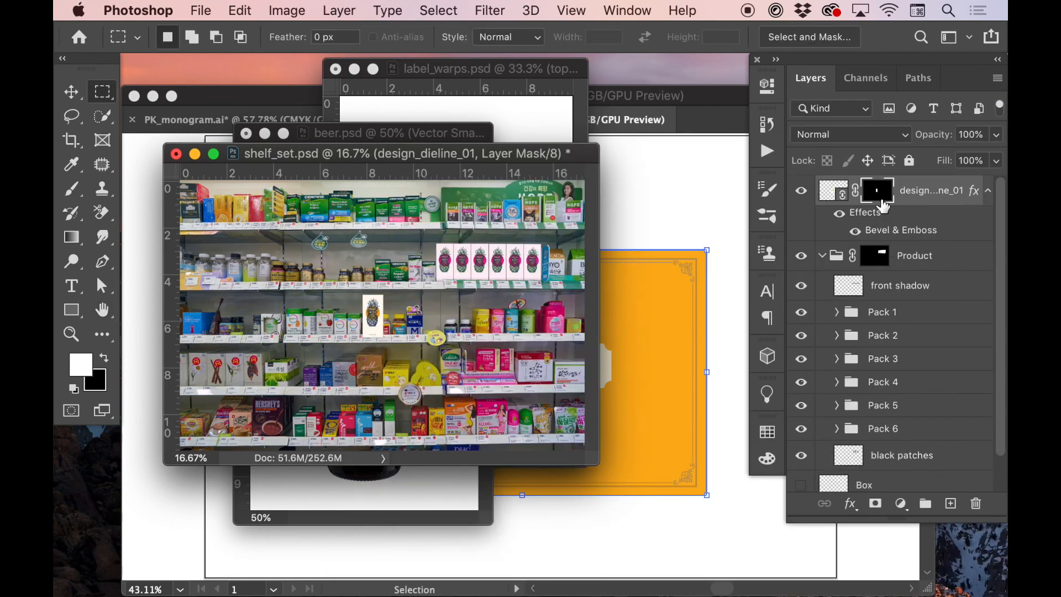
- Duplicate the box front three times along the middle shelf to form a row of four adjacent boxes
key(v)
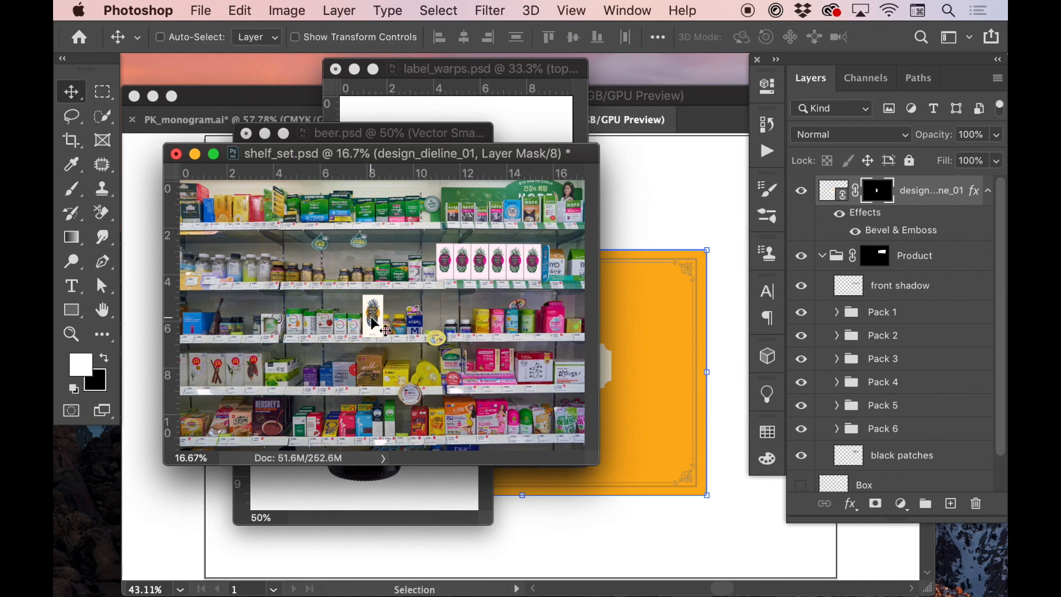
drag(376, 325, 409, 320)
key(super+z)
key(super+z)
key(super+shift+z)
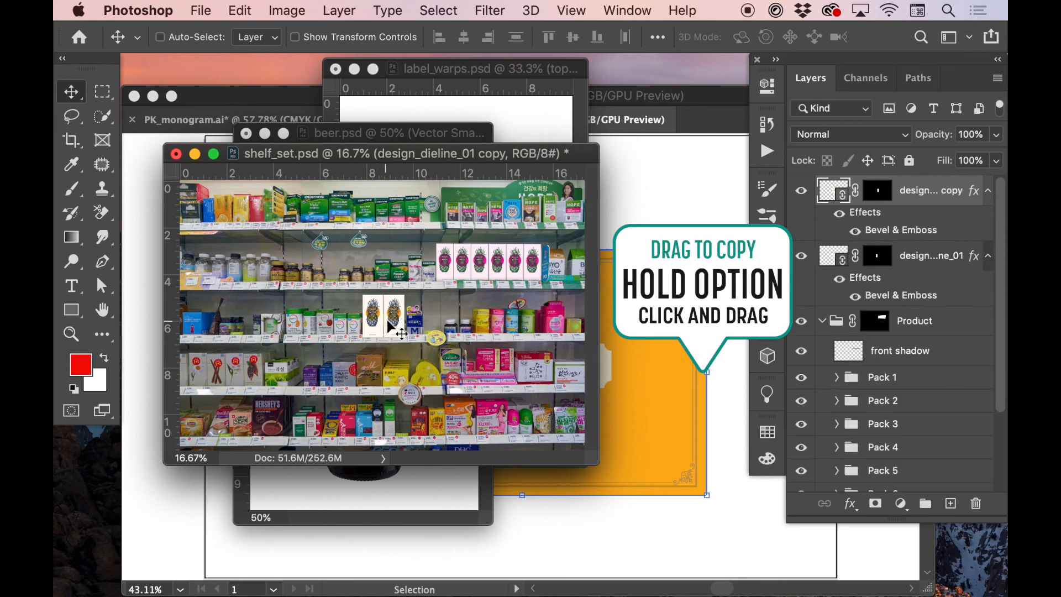
drag(392, 324, 440, 327)
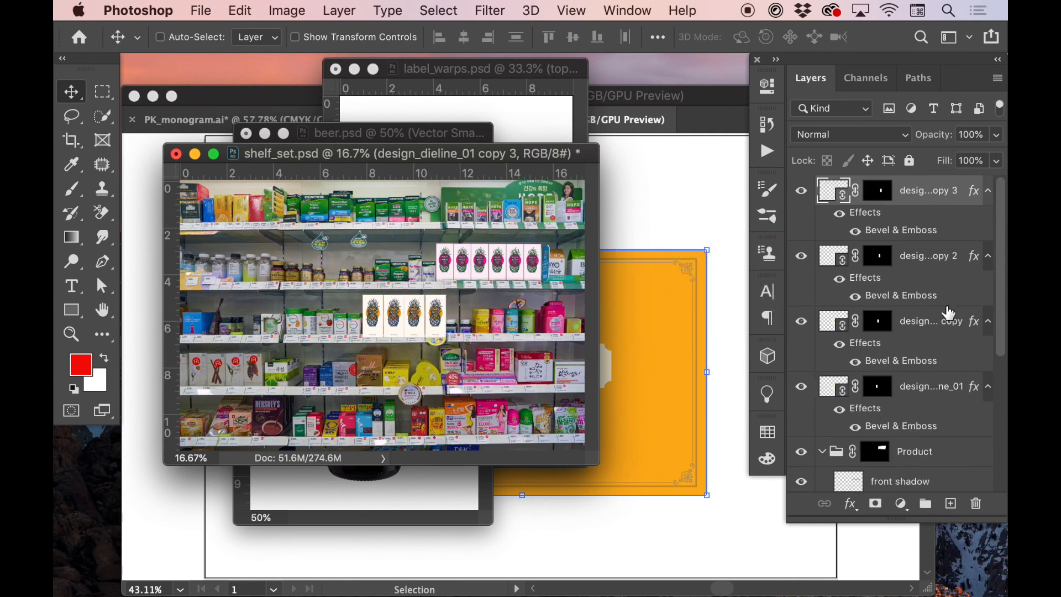
- Collapse the effects lists of the design_dieline_01 layer and its three copies
click(989, 190)
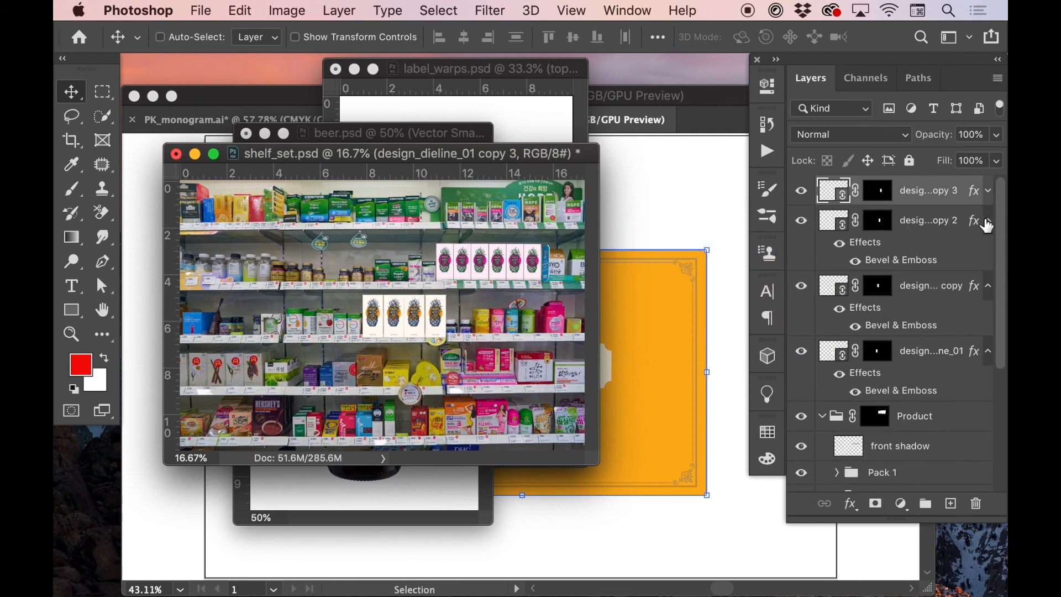
click(988, 220)
click(989, 249)
click(988, 280)
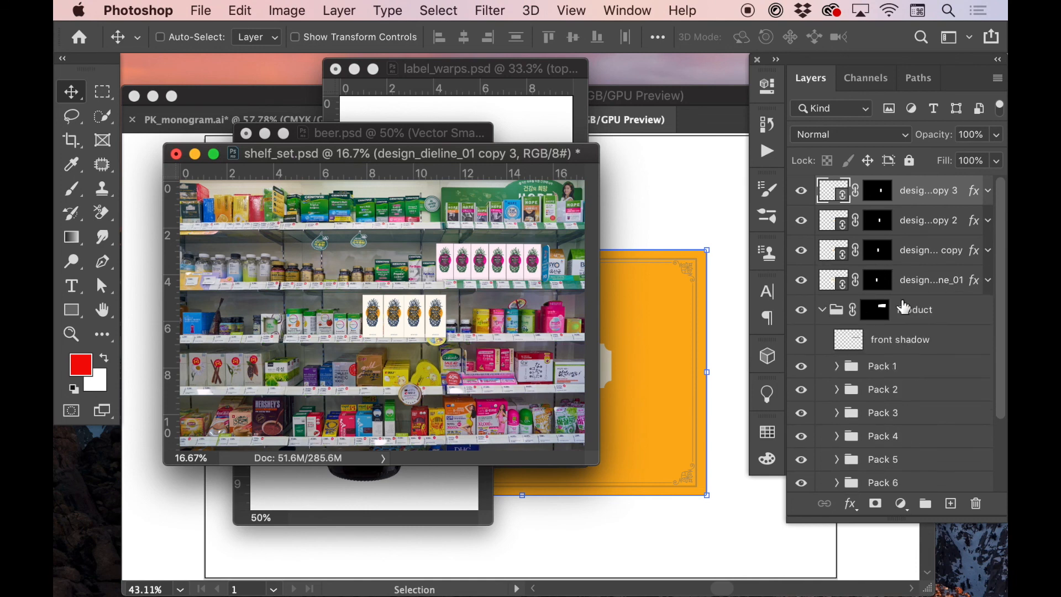
- Relink the original design_dieline_01 Smart Object to design_dieline_02.png from the FFS_w13 folder
right_click(942, 283)
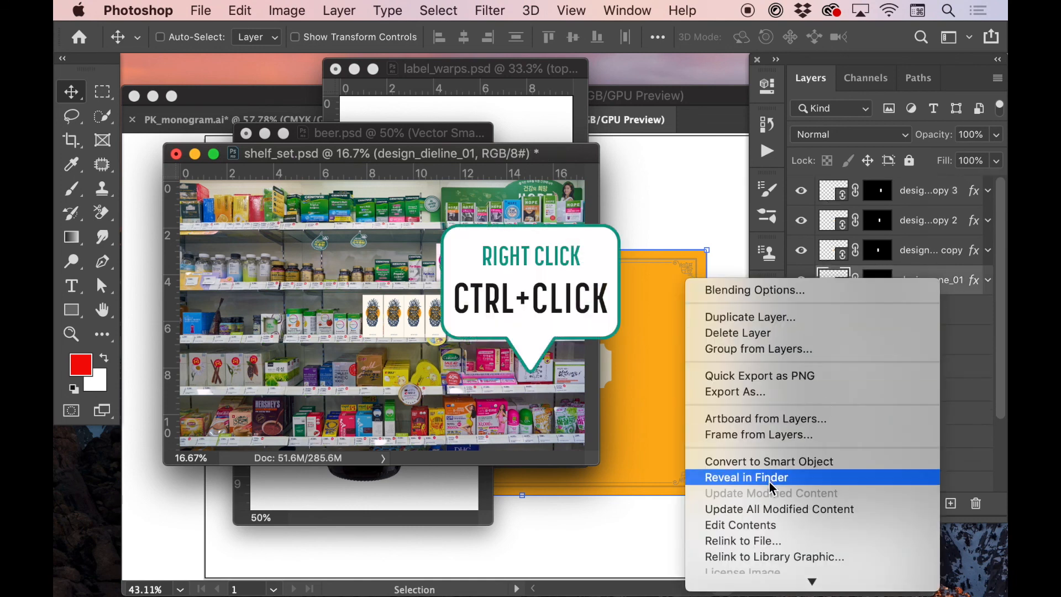
click(755, 540)
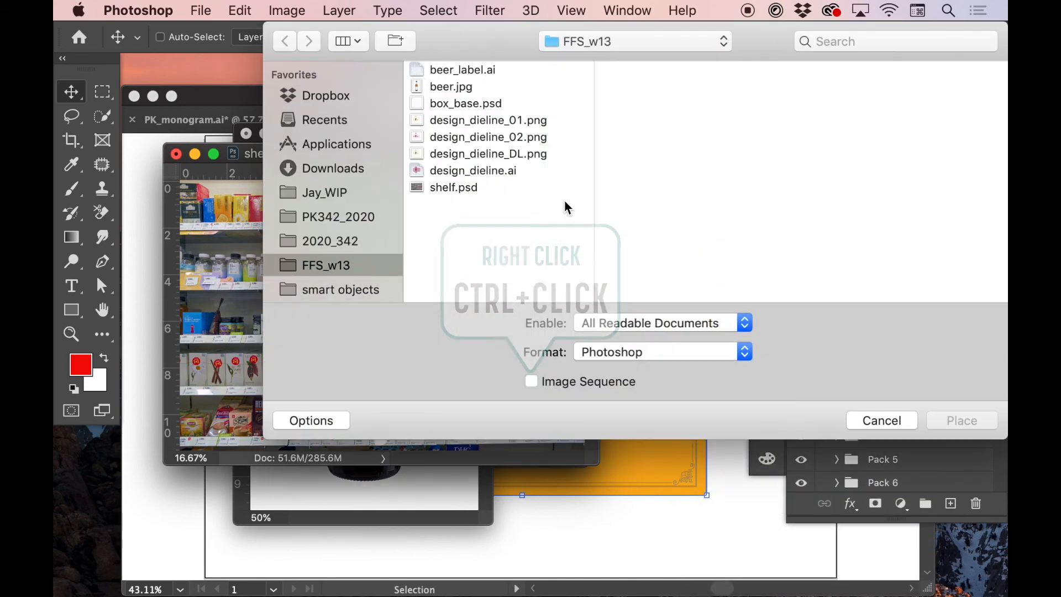
click(479, 141)
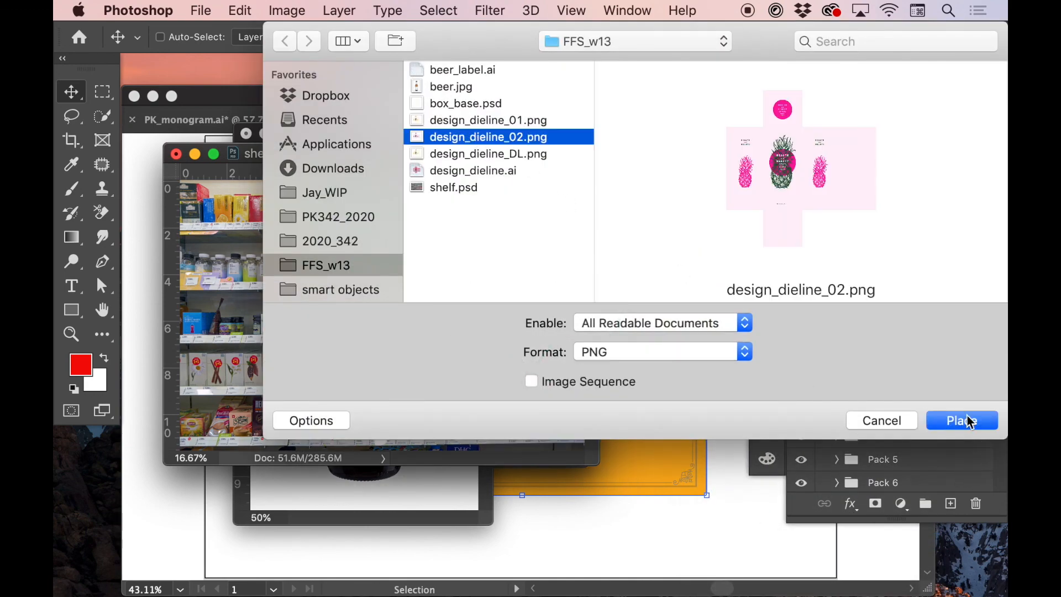